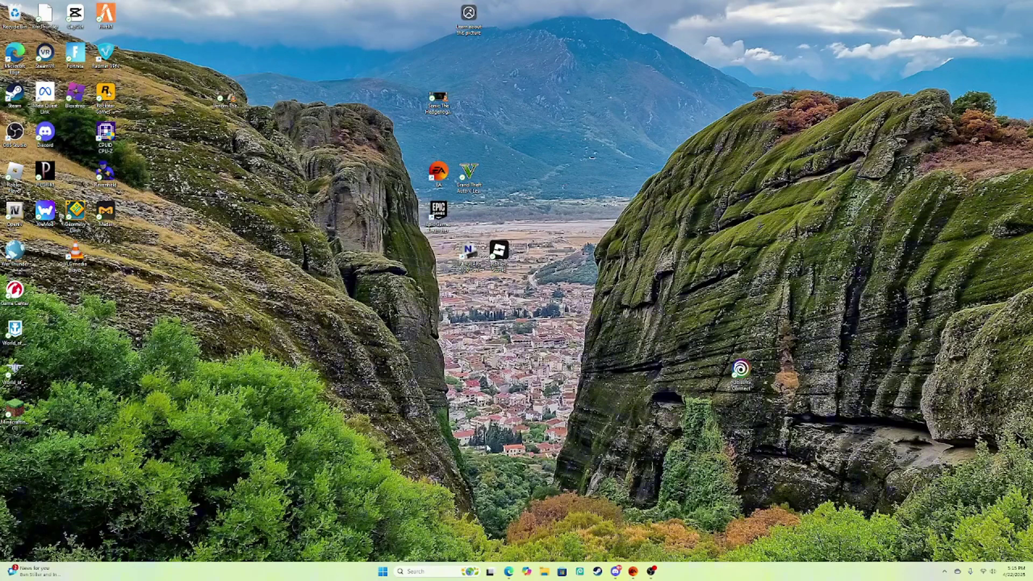
Step: Switch to Microsoft Edge and read the NR2003 install video's description and comments, especially the request about downloading mods and paint schemes
{"action": "left_click", "coordinate": [508, 571]}
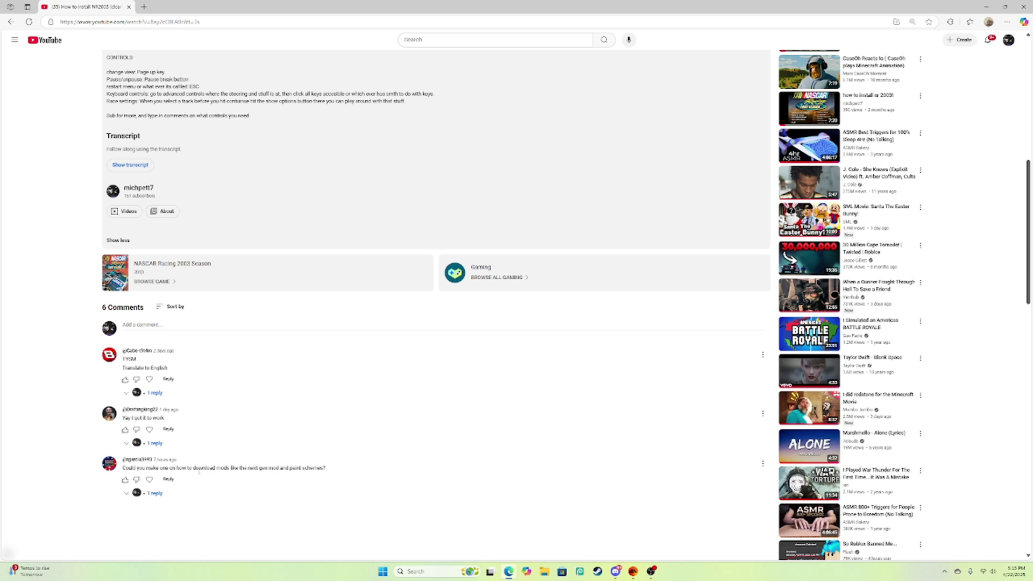
{"action": "left_click_drag", "start_coordinate": [177, 468], "coordinate": [248, 472]}
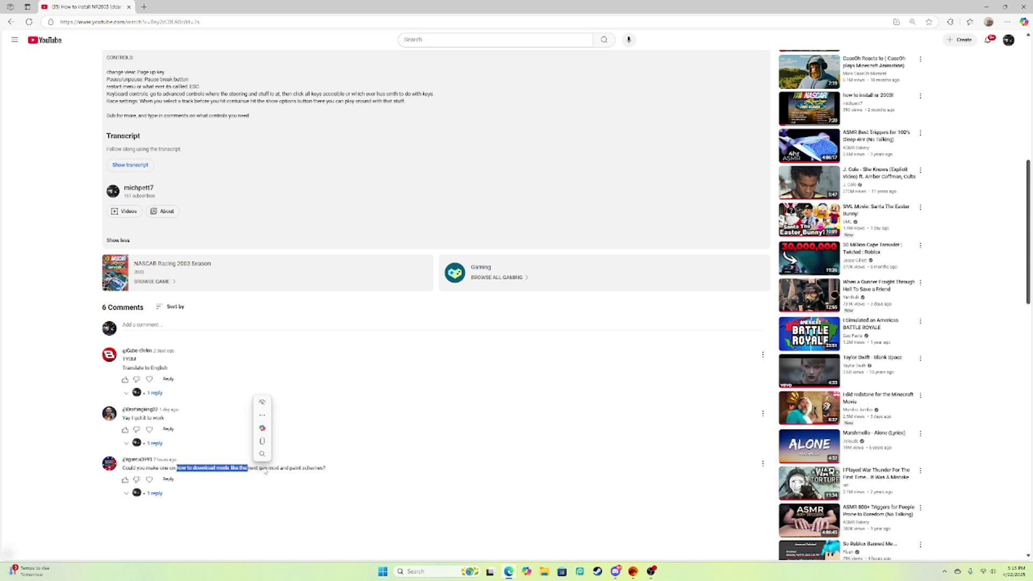
{"action": "triple_click", "coordinate": [329, 409]}
{"action": "left_click", "coordinate": [317, 444]}
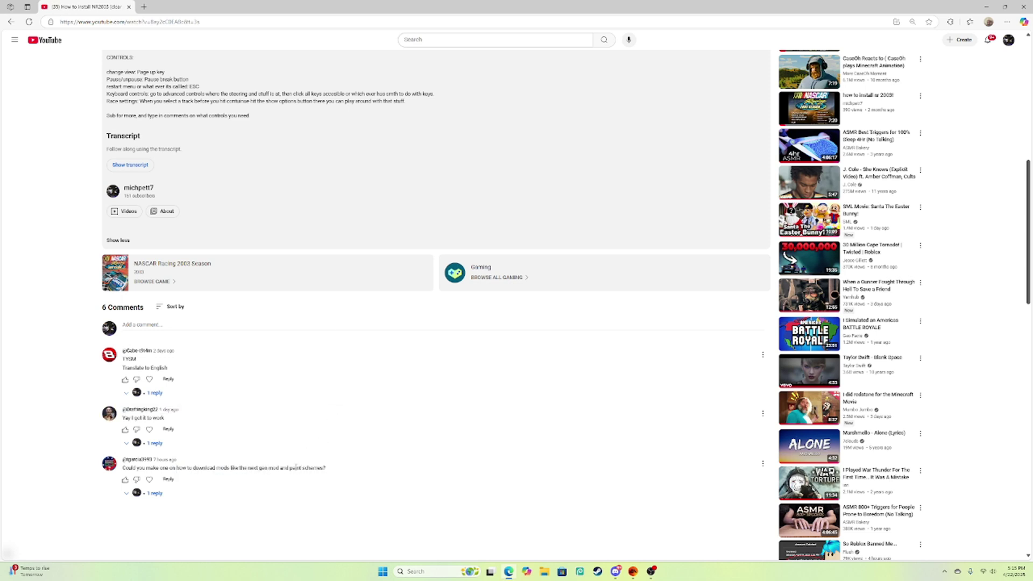
{"action": "mouse_move", "coordinate": [291, 468]}
{"action": "left_mouse_down"}
{"action": "mouse_move", "coordinate": [329, 468]}
{"action": "mouse_move", "coordinate": [122, 468]}
{"action": "left_mouse_up"}
{"action": "left_click", "coordinate": [424, 401]}
{"action": "left_click", "coordinate": [422, 498]}
{"action": "scroll", "coordinate": [426, 477], "scroll_direction": "up", "scroll_amount": 2}
{"action": "scroll", "coordinate": [415, 445], "scroll_direction": "down", "scroll_amount": 4}
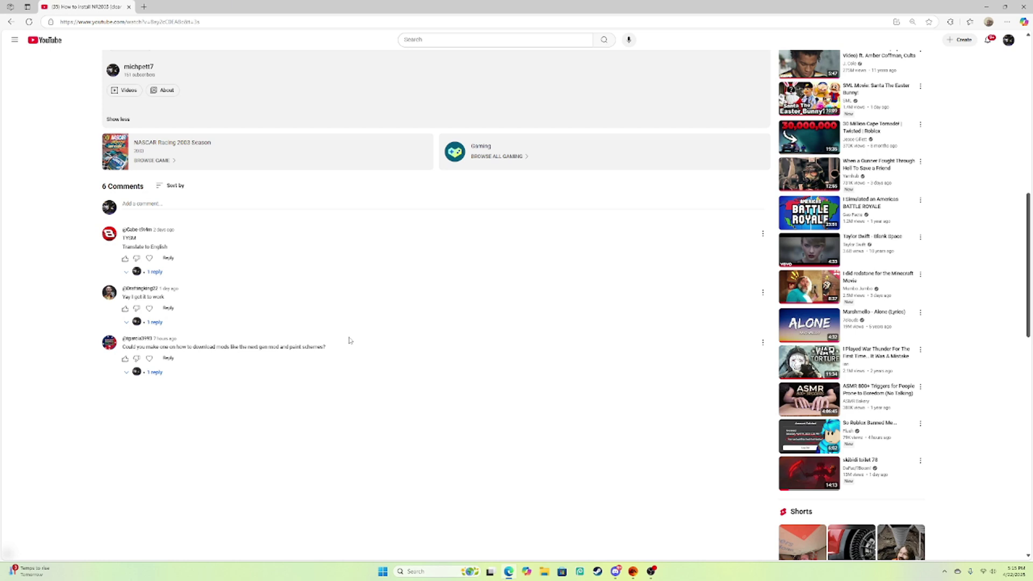
{"action": "scroll", "coordinate": [393, 349], "scroll_direction": "up", "scroll_amount": 2}
{"action": "scroll", "coordinate": [463, 388], "scroll_direction": "down", "scroll_amount": 2}
{"action": "scroll", "coordinate": [385, 339], "scroll_direction": "up", "scroll_amount": 3}
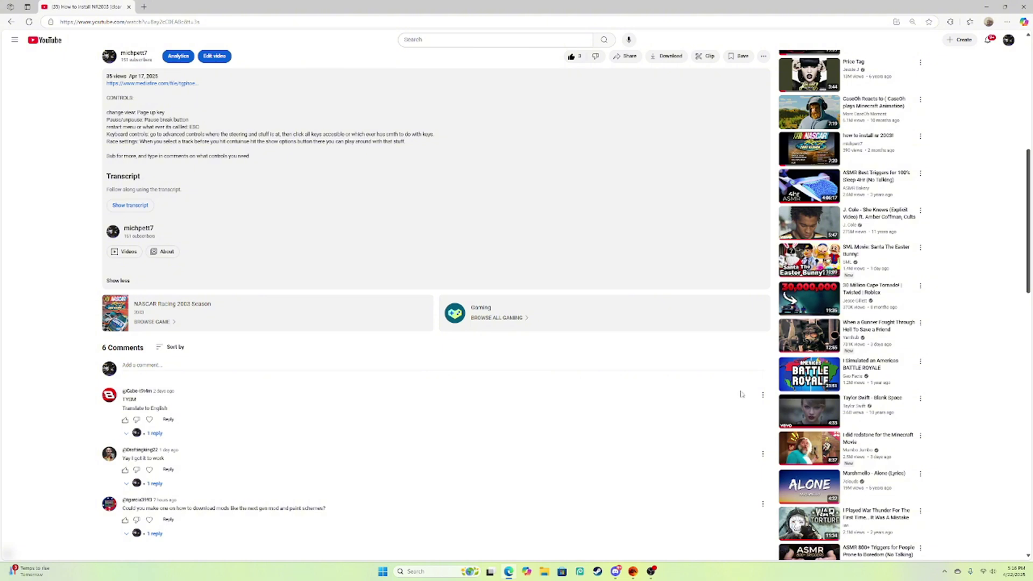
{"action": "scroll", "coordinate": [740, 392], "scroll_direction": "up", "scroll_amount": 5}
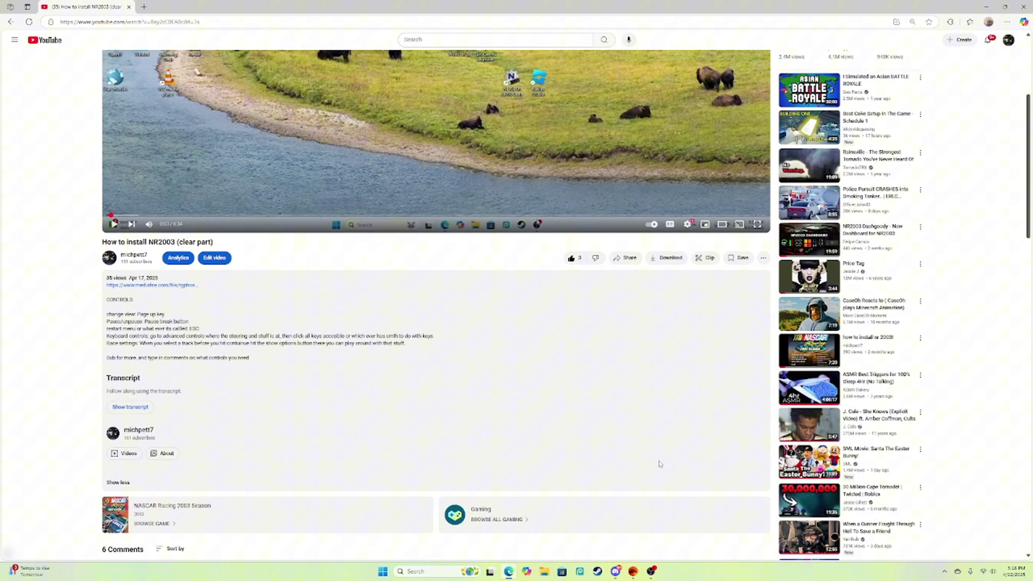
{"action": "scroll", "coordinate": [639, 443], "scroll_direction": "up", "scroll_amount": 3}
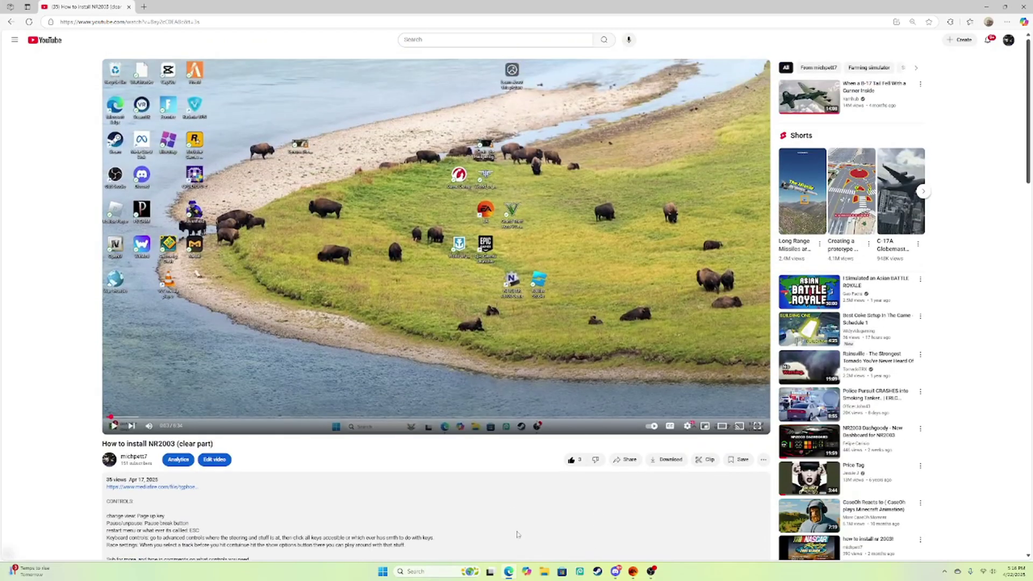
{"action": "scroll", "coordinate": [481, 493], "scroll_direction": "down", "scroll_amount": 8}
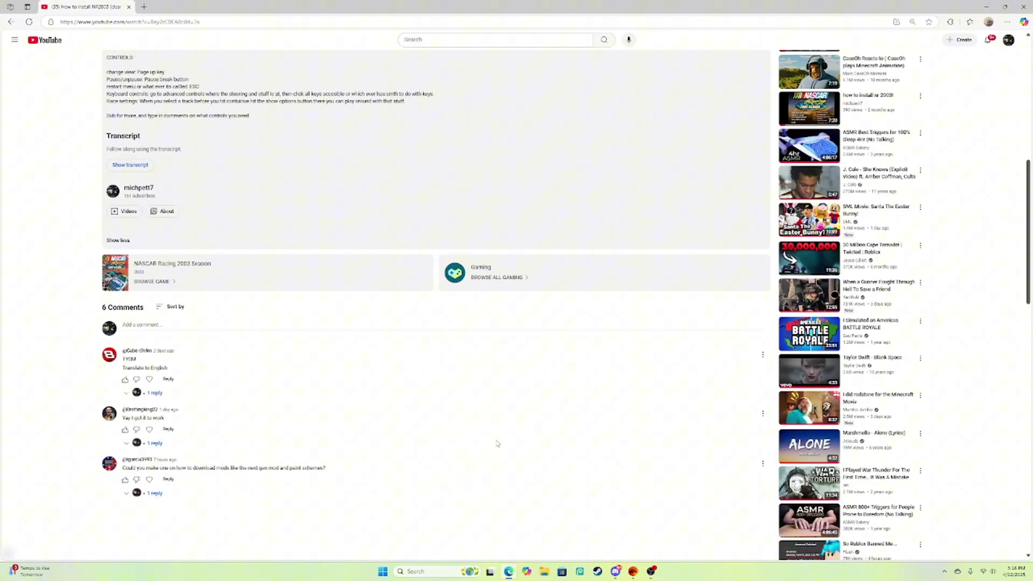
{"action": "scroll", "coordinate": [497, 443], "scroll_direction": "up", "scroll_amount": 6}
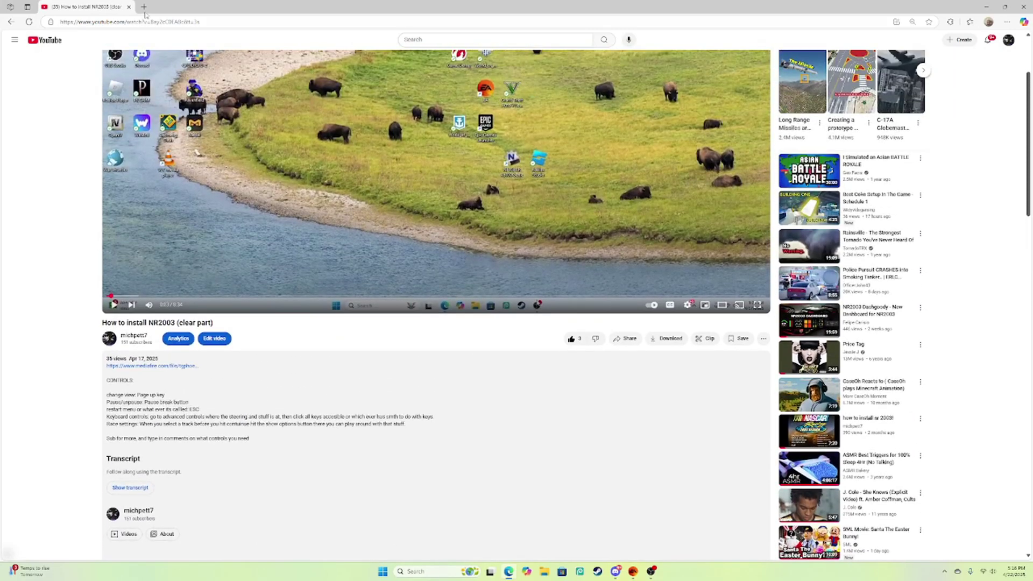
Step: Search the web for "nr2003" in a new browser tab
{"action": "left_click", "coordinate": [144, 7]}
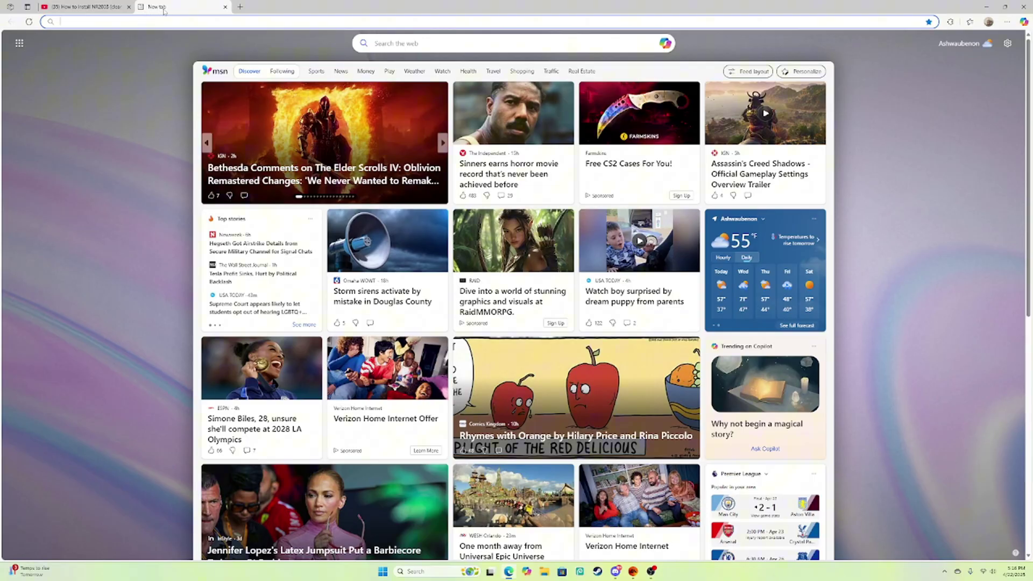
{"action": "type", "text": "nr2003"}
{"action": "key", "text": "BackSpace"}
{"action": "key", "text": "Return"}
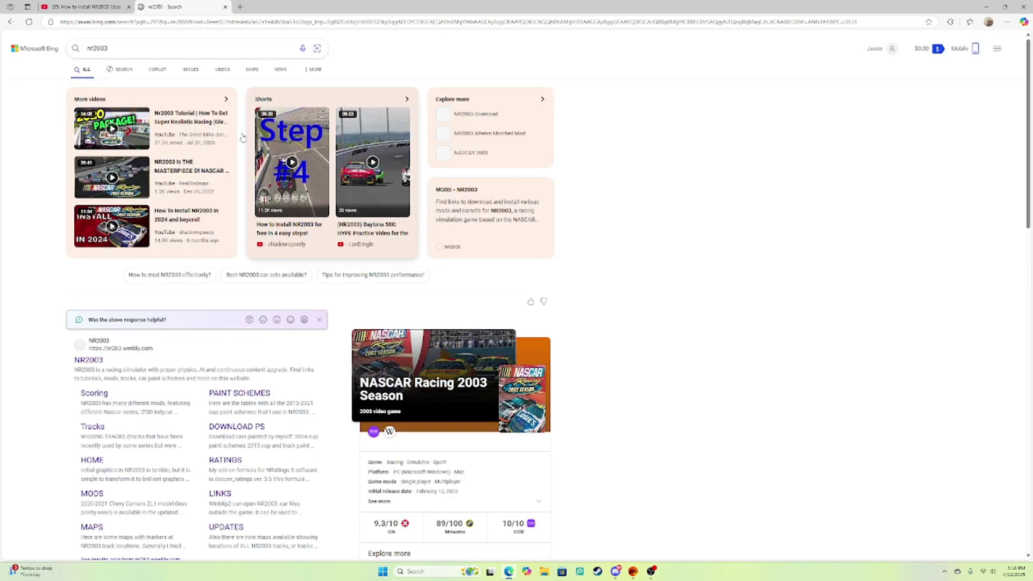
Step: Open the NR2003 site at nr2k3.weebly.com from the search results and close the search results tab
{"action": "scroll", "coordinate": [245, 145], "scroll_direction": "down", "scroll_amount": 1}
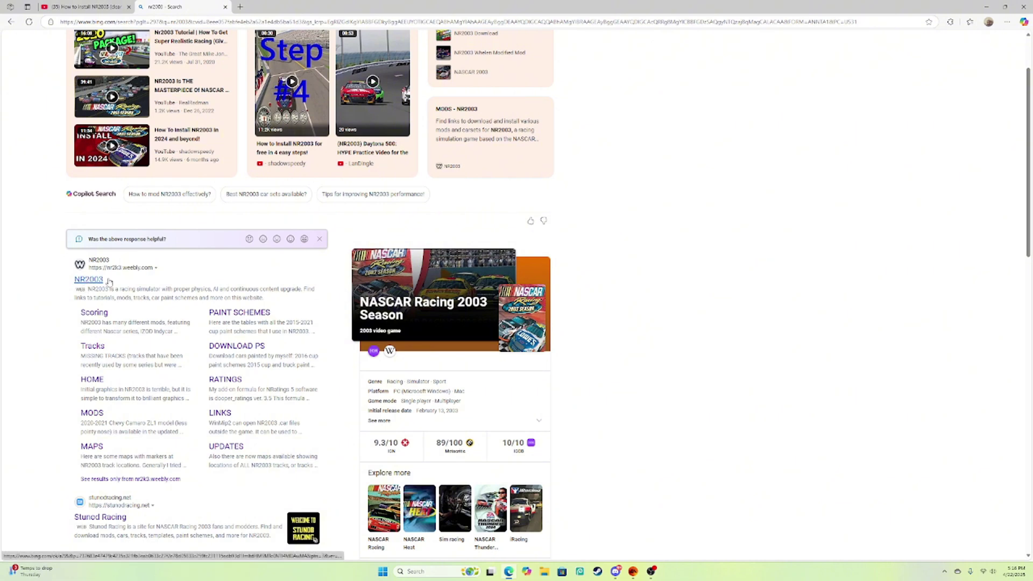
{"action": "left_click", "coordinate": [91, 281]}
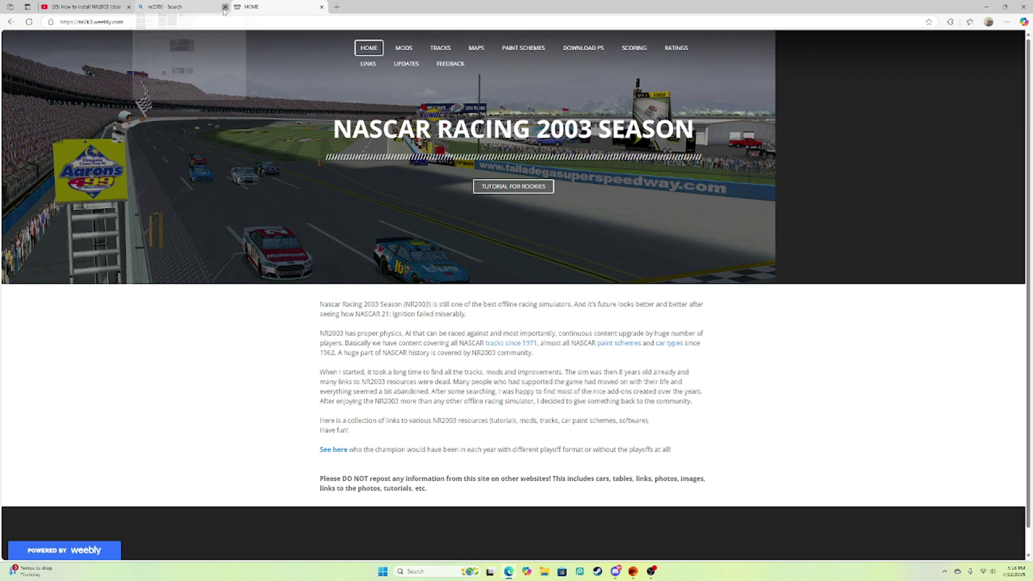
{"action": "left_click", "coordinate": [225, 6]}
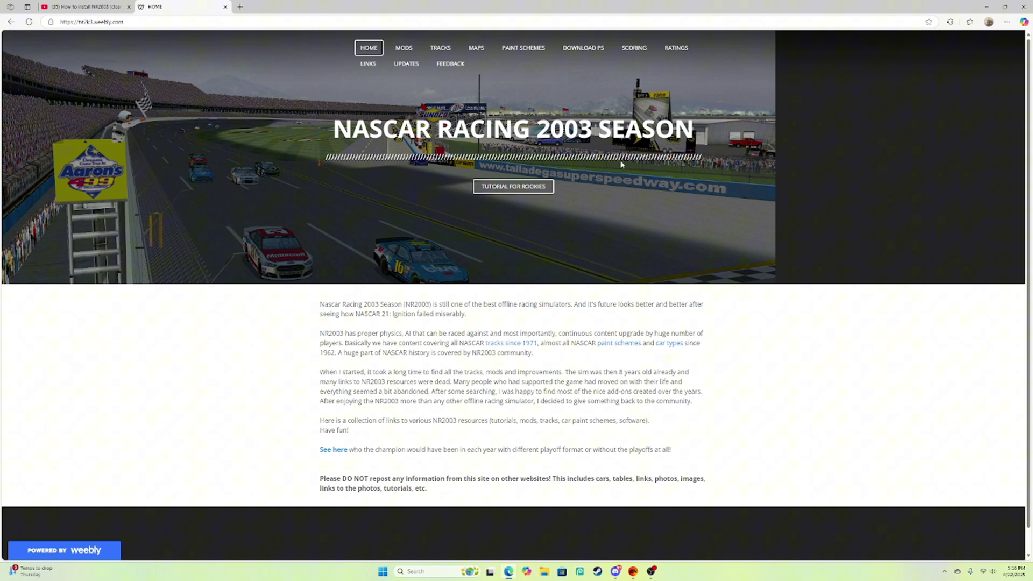
Step: Download the FCRD_NCS22 mod linked under NASCAR Cup Series on the site's mods page
{"action": "left_click", "coordinate": [400, 52]}
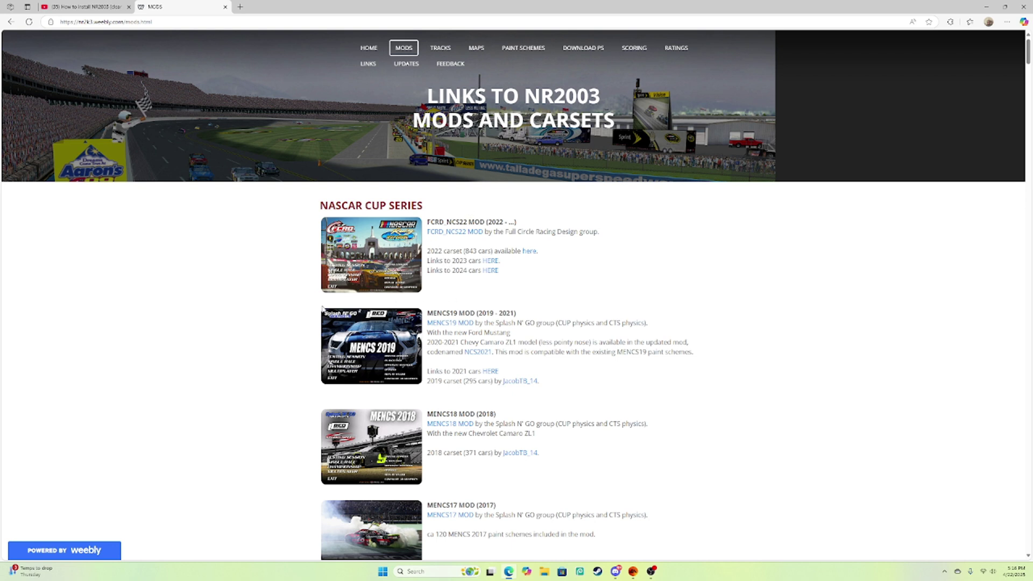
{"action": "left_click", "coordinate": [455, 233]}
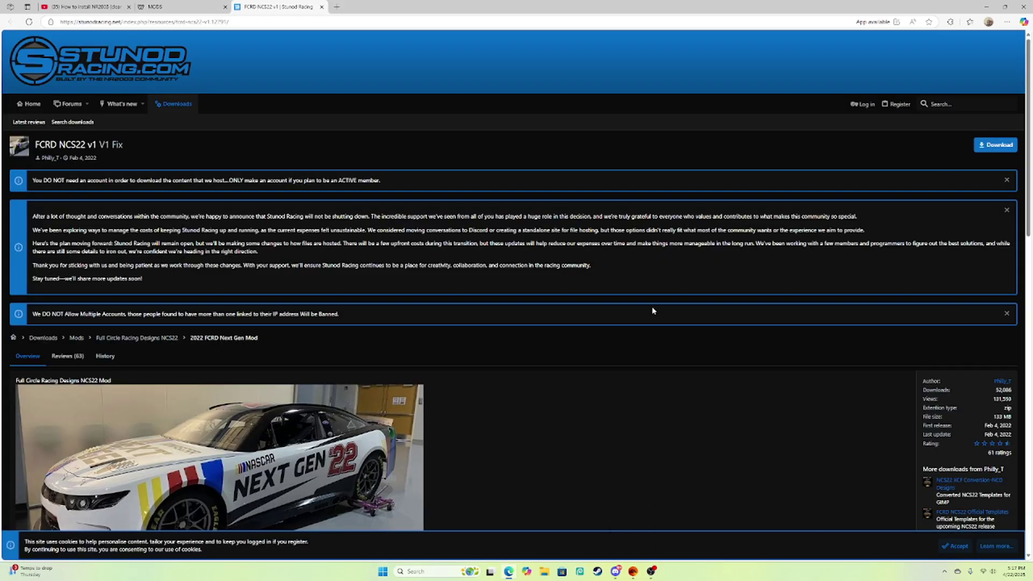
{"action": "left_click", "coordinate": [995, 144]}
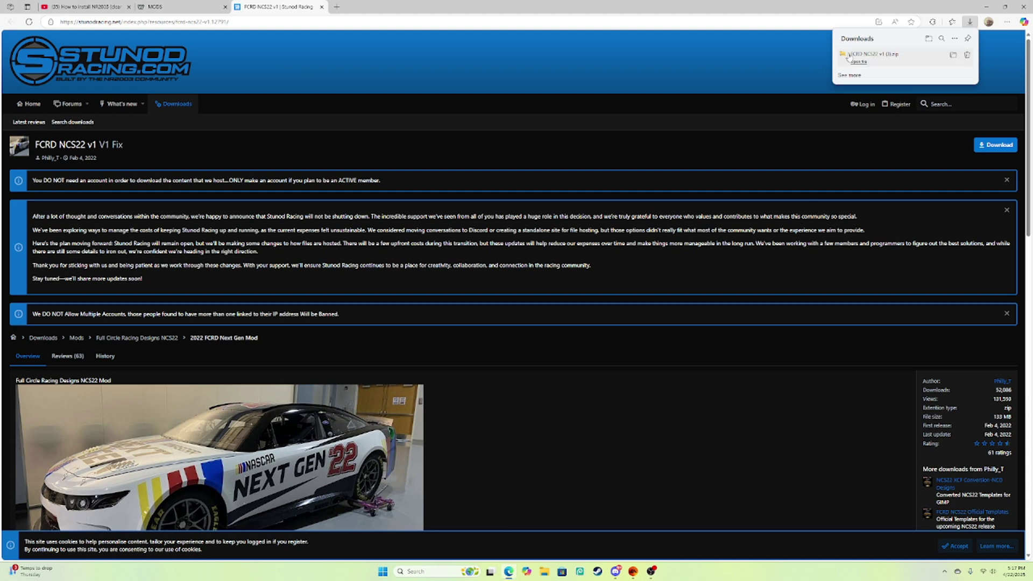
Step: Switch to File Explorer and extract the downloaded FCRD NCS22 v1 (3) archive in the Downloads folder
{"action": "left_click", "coordinate": [560, 572]}
{"action": "left_click", "coordinate": [338, 313]}
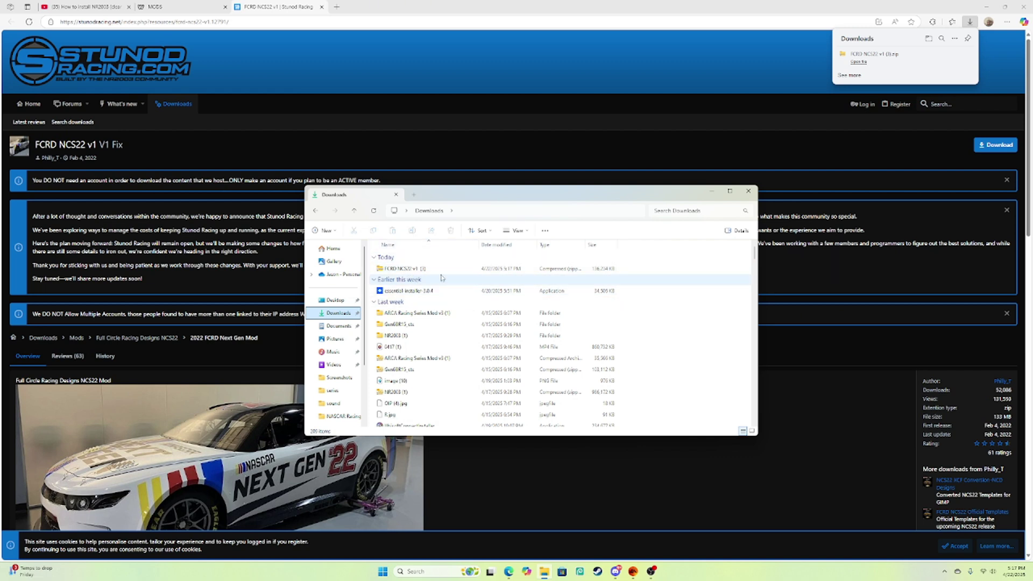
{"action": "left_click", "coordinate": [432, 269]}
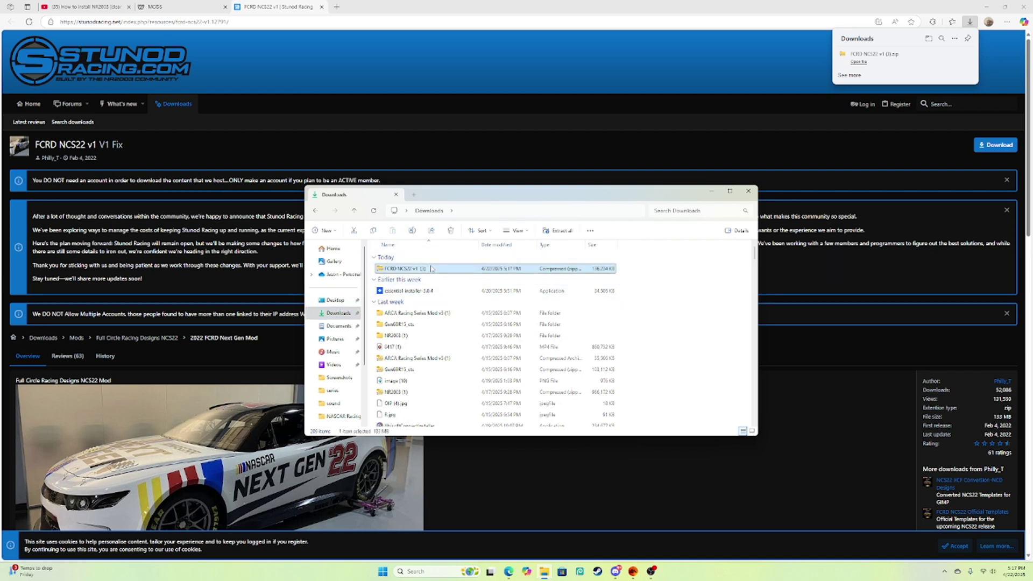
{"action": "right_click", "coordinate": [469, 273]}
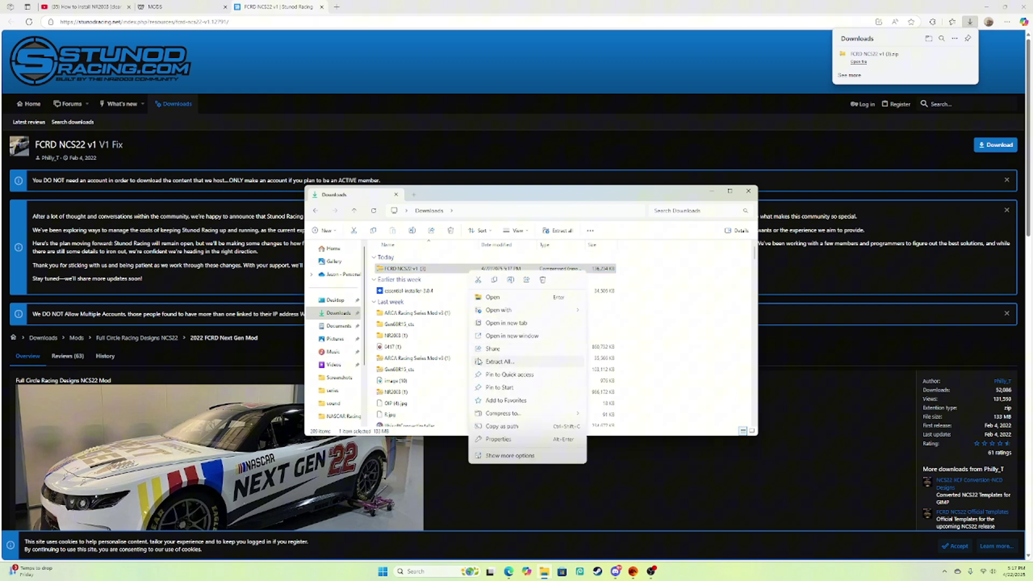
{"action": "left_click", "coordinate": [500, 362]}
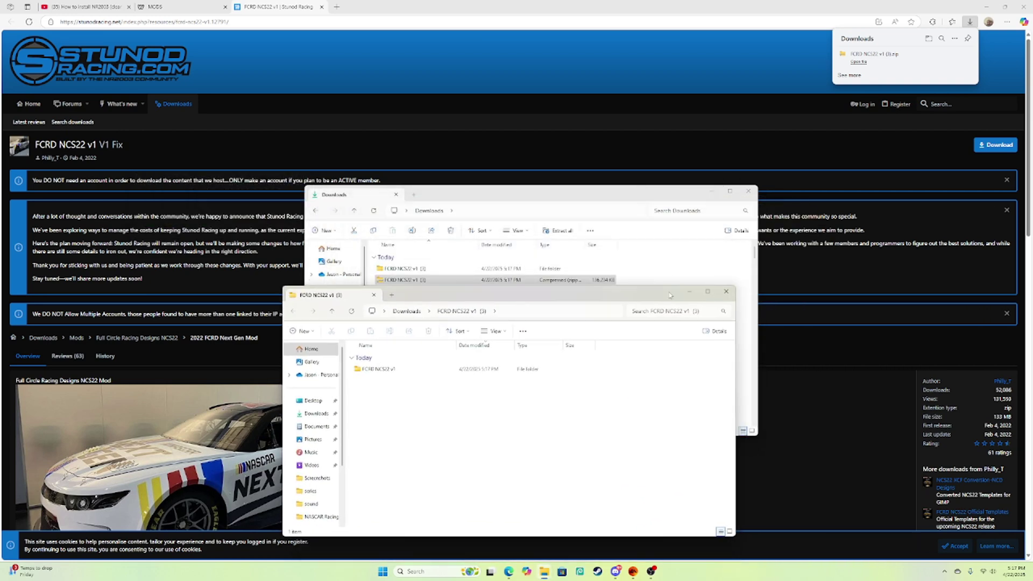
Step: Minimize the extracted folder's window and delete the FCRD NCS22 v1 (3) compressed archive from Downloads
{"action": "left_click", "coordinate": [689, 291]}
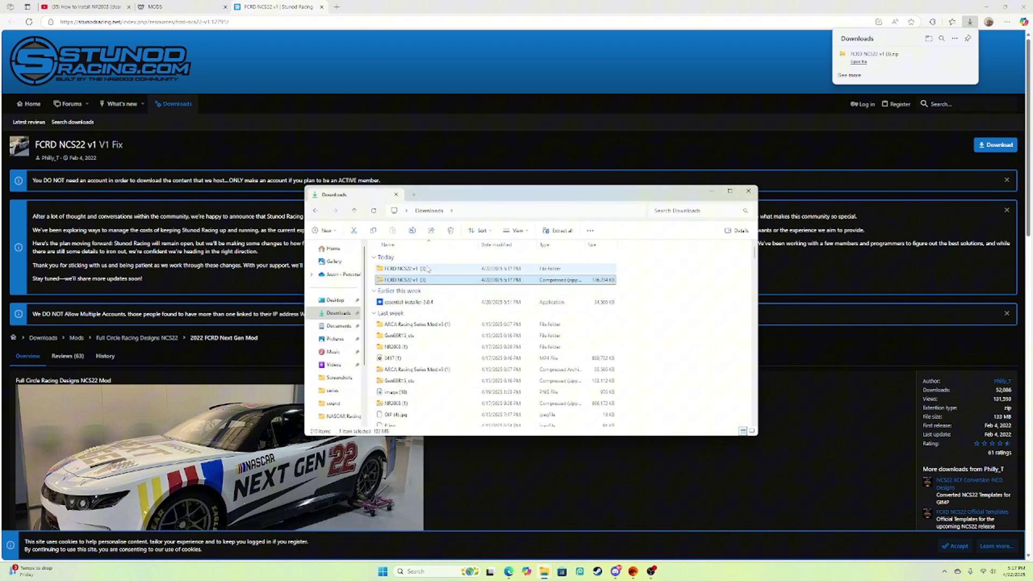
{"action": "left_click", "coordinate": [382, 269]}
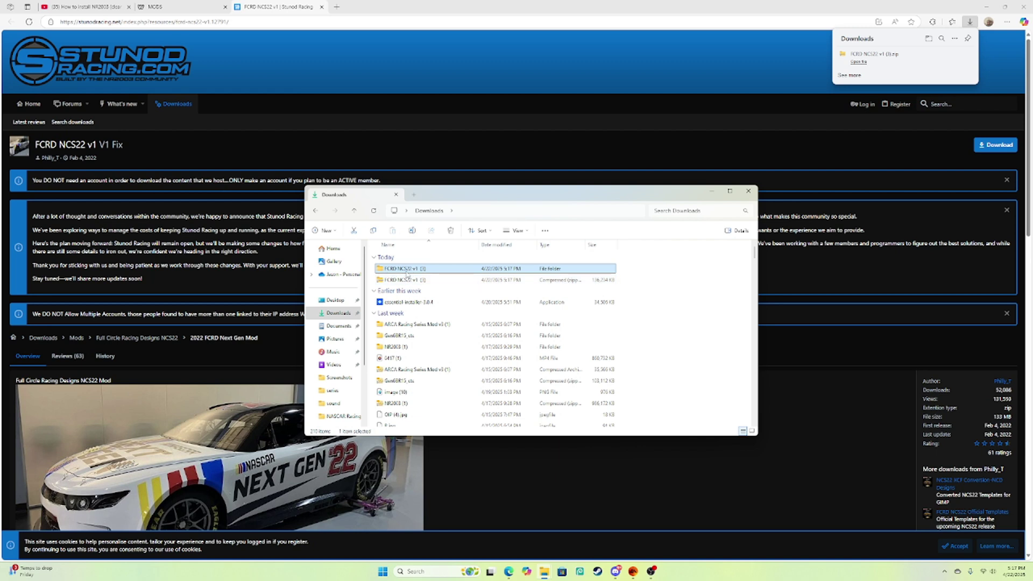
{"action": "left_click", "coordinate": [395, 280]}
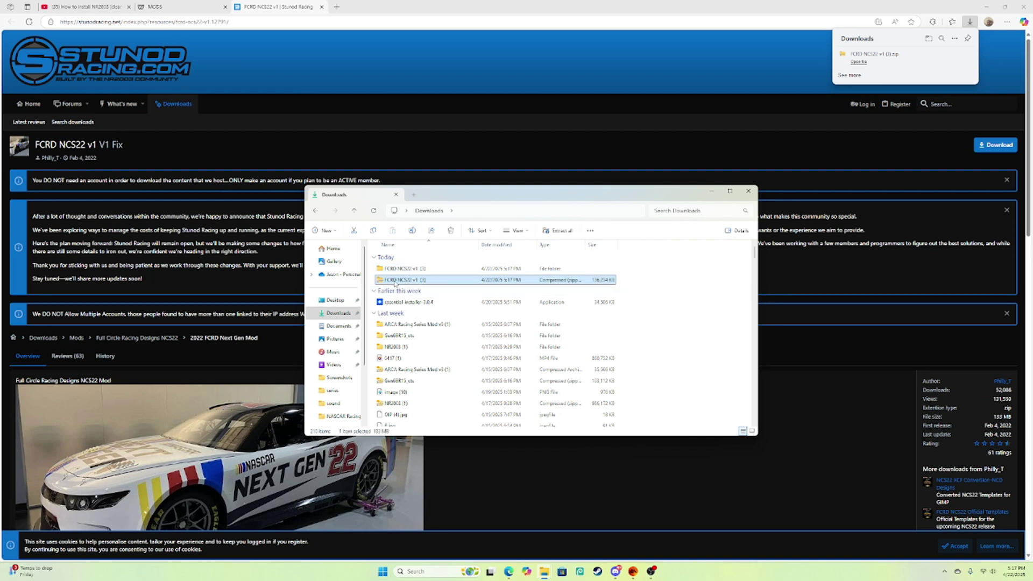
{"action": "left_click", "coordinate": [450, 230]}
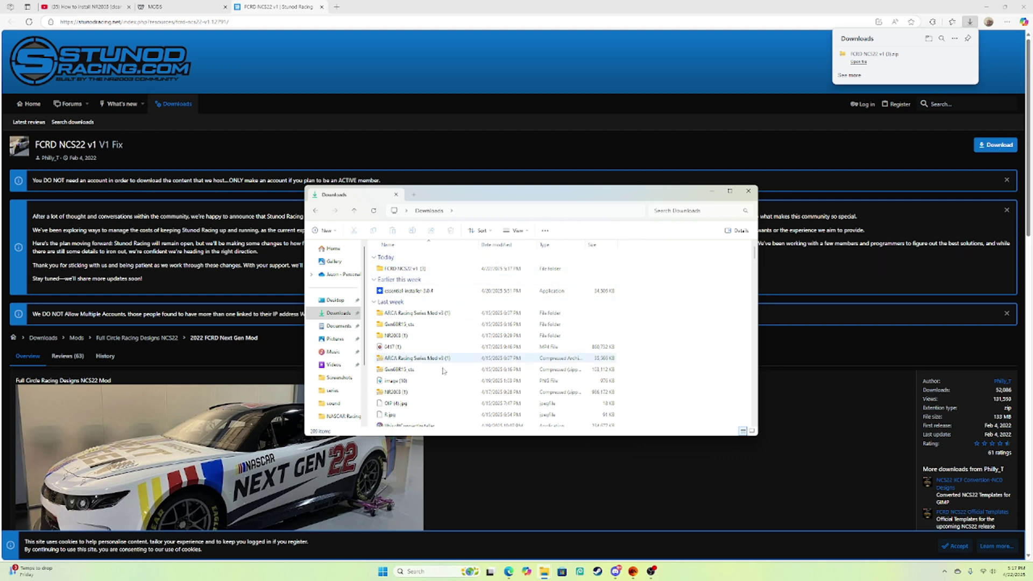
Step: Close the extra extracted-folder window and open the inner FCRD NCS22 v1 folder from Downloads to view its files
{"action": "mouse_move", "coordinate": [544, 571]}
{"action": "left_click", "coordinate": [584, 529]}
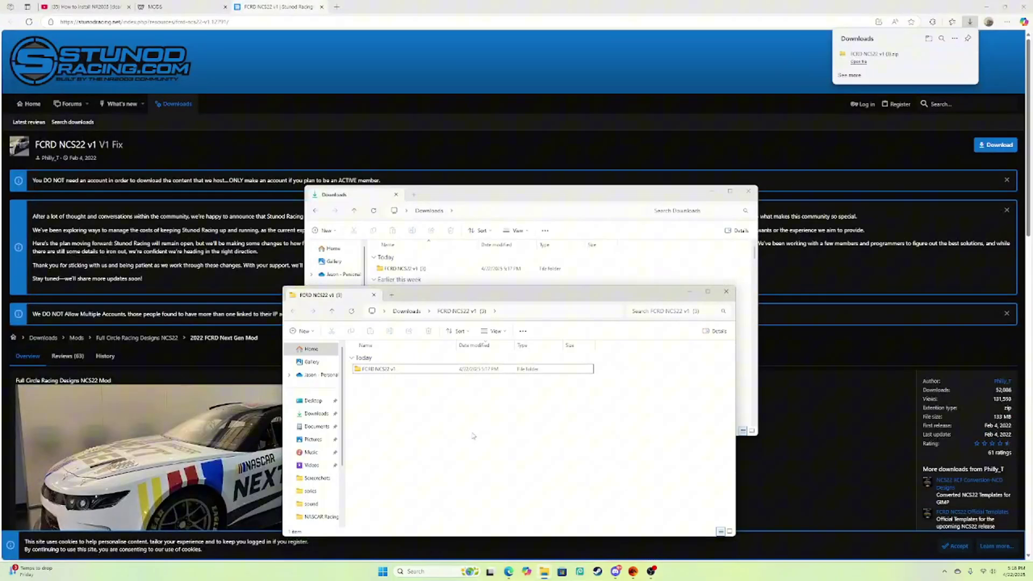
{"action": "left_click_drag", "start_coordinate": [450, 298], "coordinate": [482, 280]}
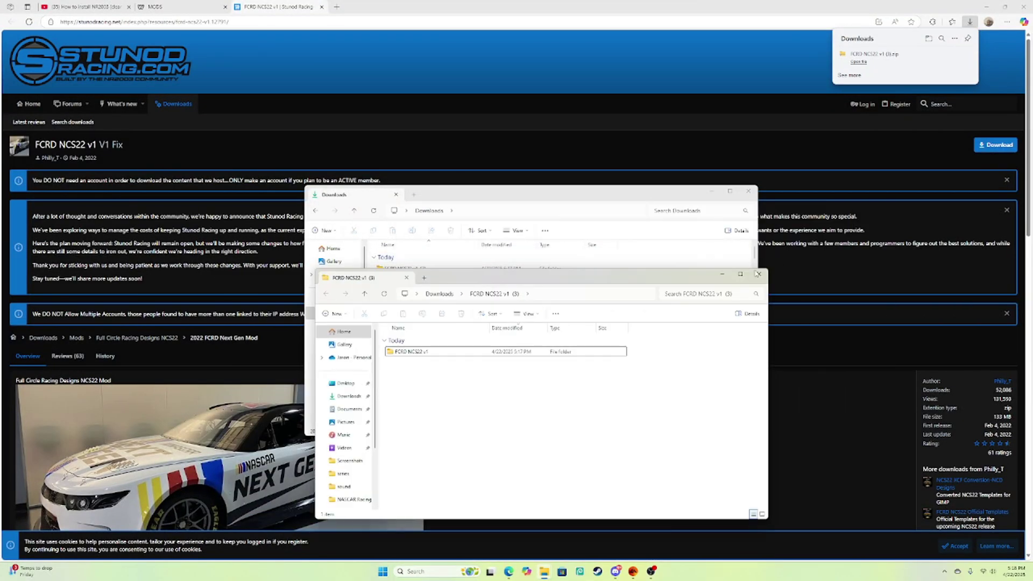
{"action": "left_click", "coordinate": [758, 274]}
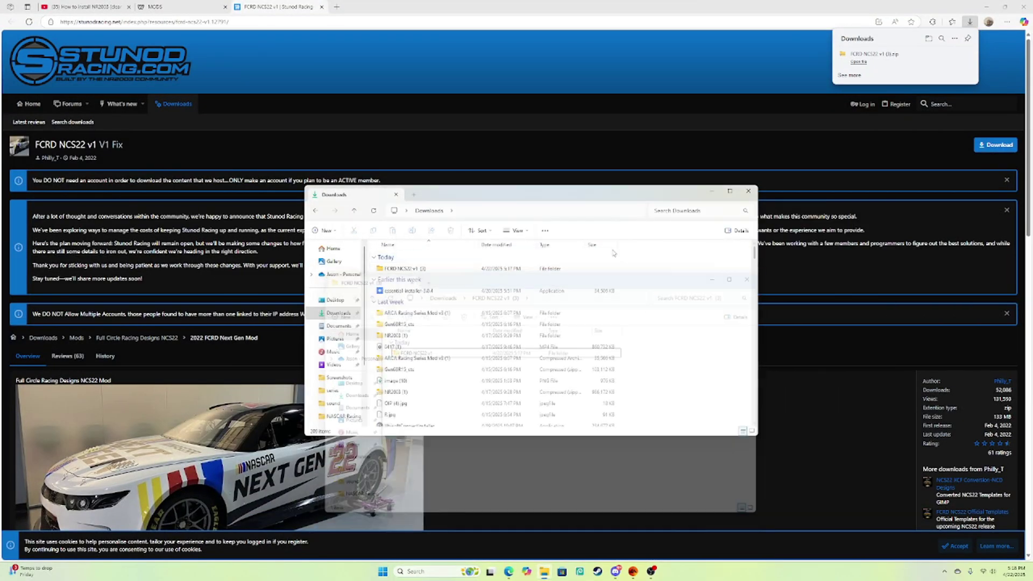
{"action": "double_click", "coordinate": [415, 269]}
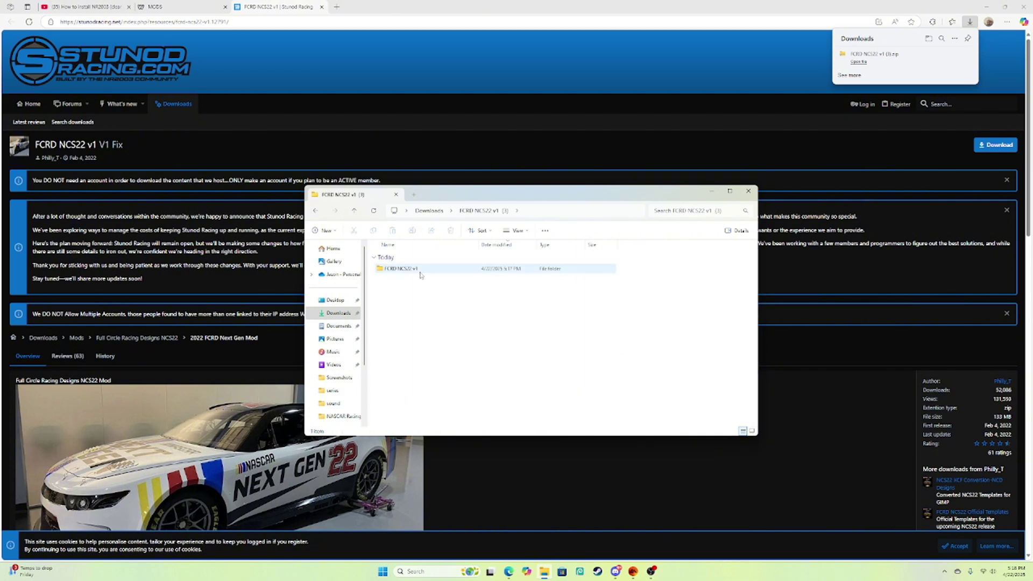
{"action": "double_click", "coordinate": [420, 272]}
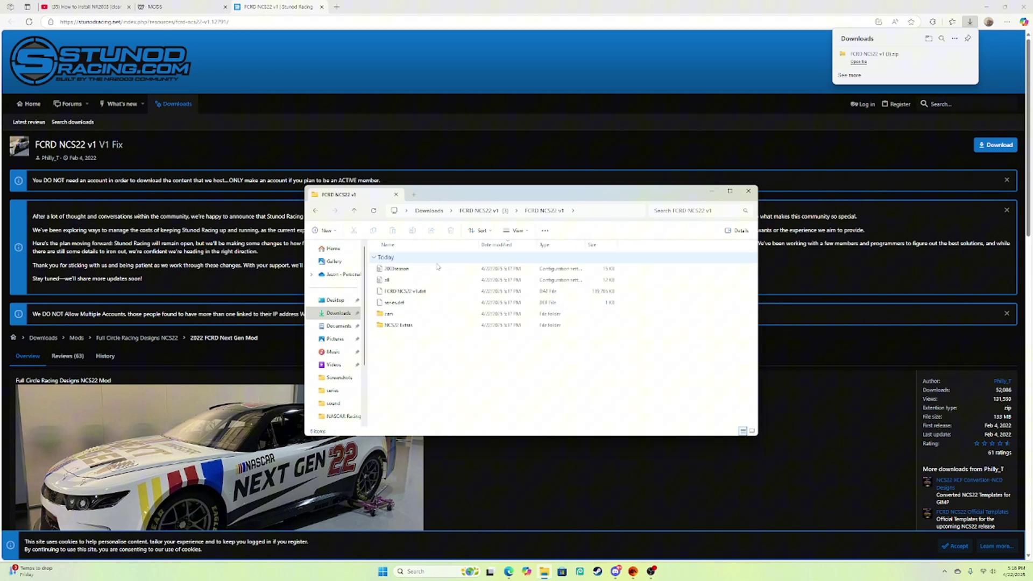
Step: Go back one folder level and copy the inner FCRD NCS22 v1 folder
{"action": "left_click", "coordinate": [316, 211]}
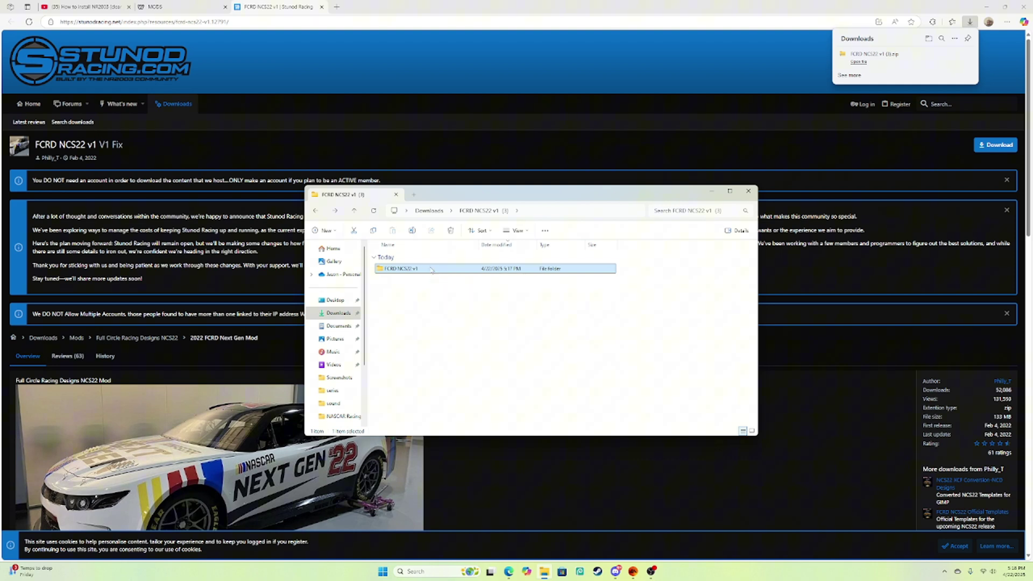
{"action": "right_click", "coordinate": [432, 270]}
{"action": "left_click", "coordinate": [521, 417]}
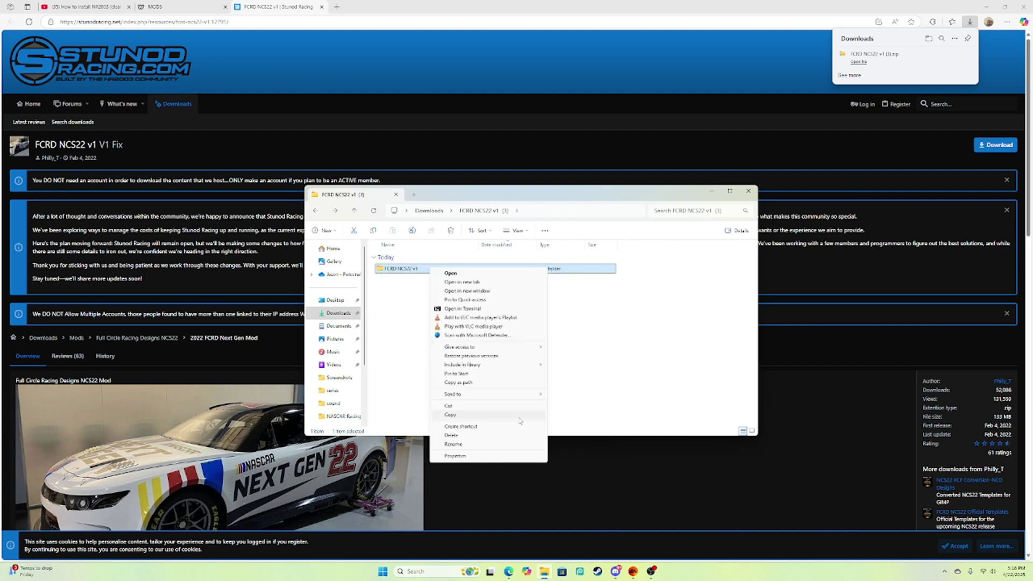
{"action": "left_click", "coordinate": [405, 291]}
{"action": "right_click", "coordinate": [423, 272]}
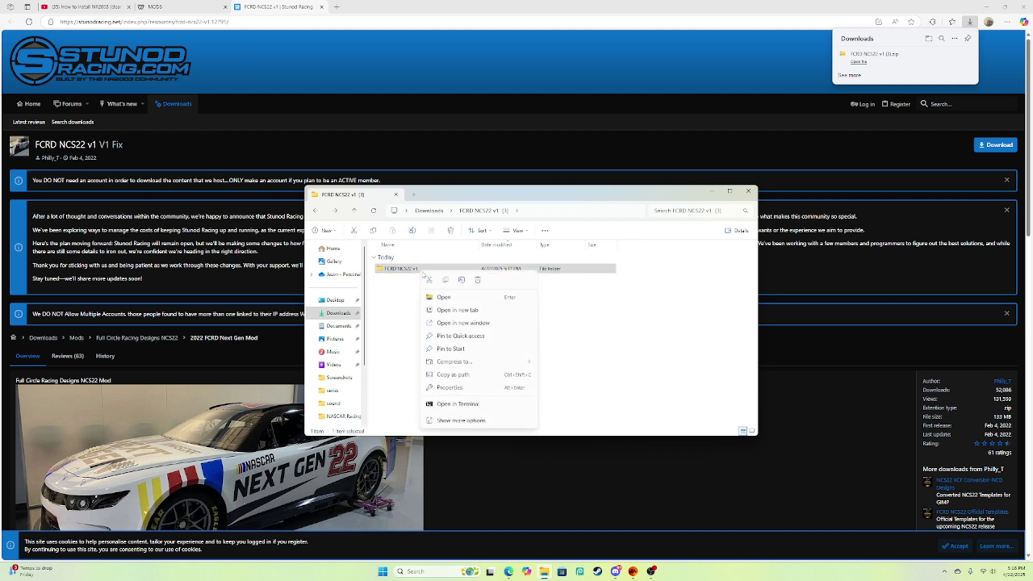
{"action": "left_click", "coordinate": [459, 420]}
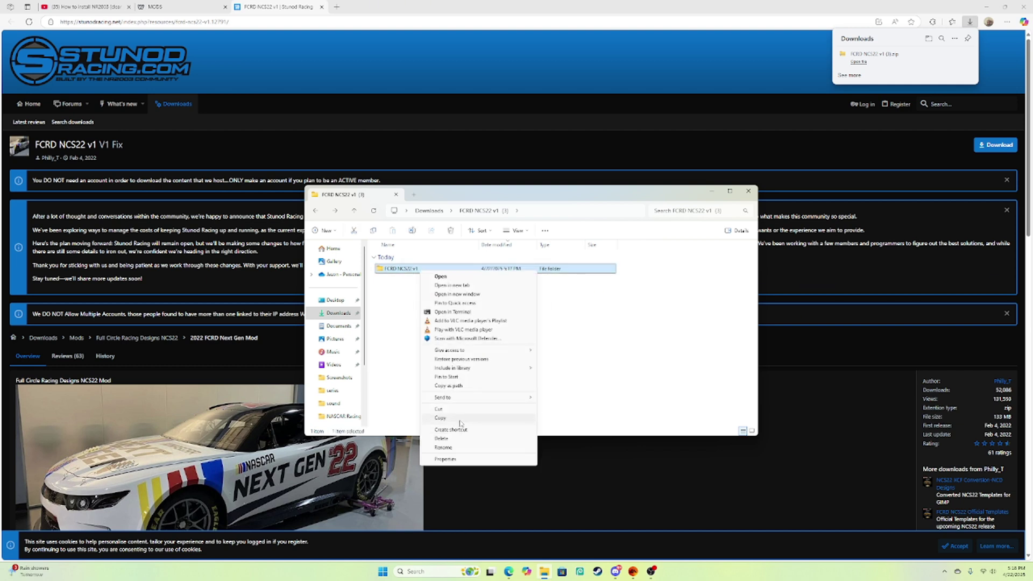
{"action": "left_click", "coordinate": [460, 423]}
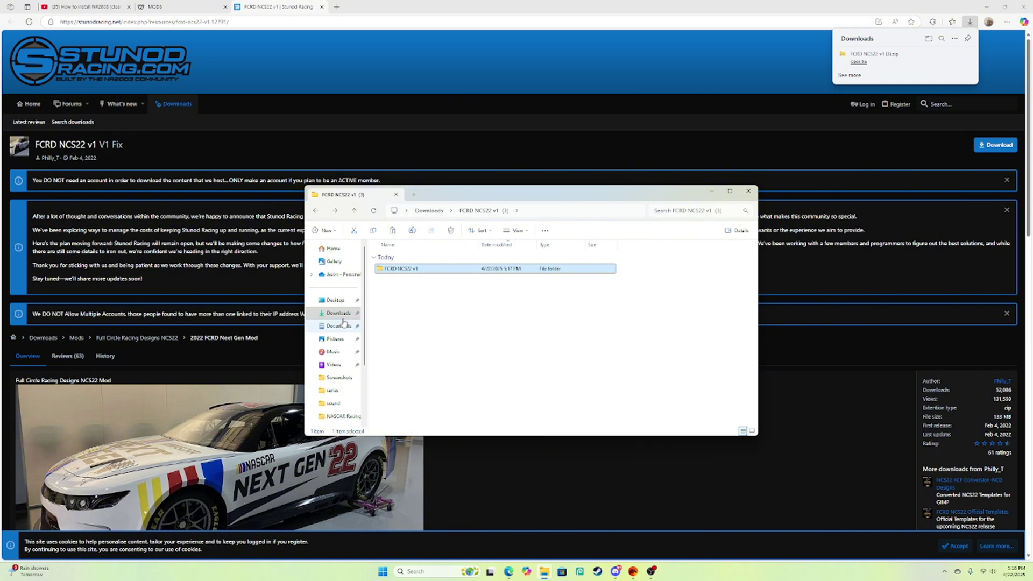
Step: Go to the series folder inside Papyrus > NASCAR Racing 2003 Season on Local Disk (C:)
{"action": "scroll", "coordinate": [340, 312], "scroll_direction": "down", "scroll_amount": 3}
{"action": "left_click", "coordinate": [333, 366]}
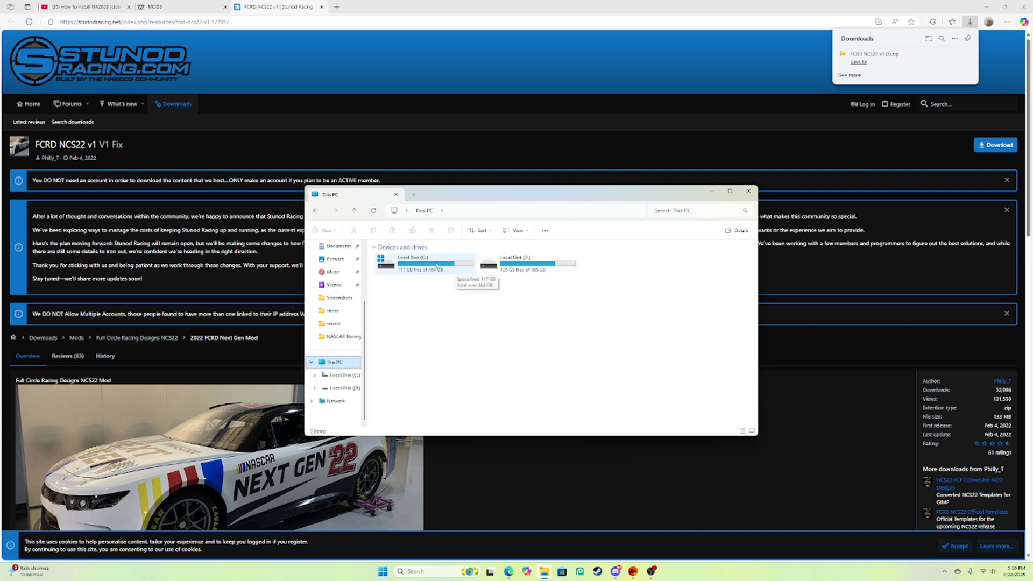
{"action": "double_click", "coordinate": [450, 270]}
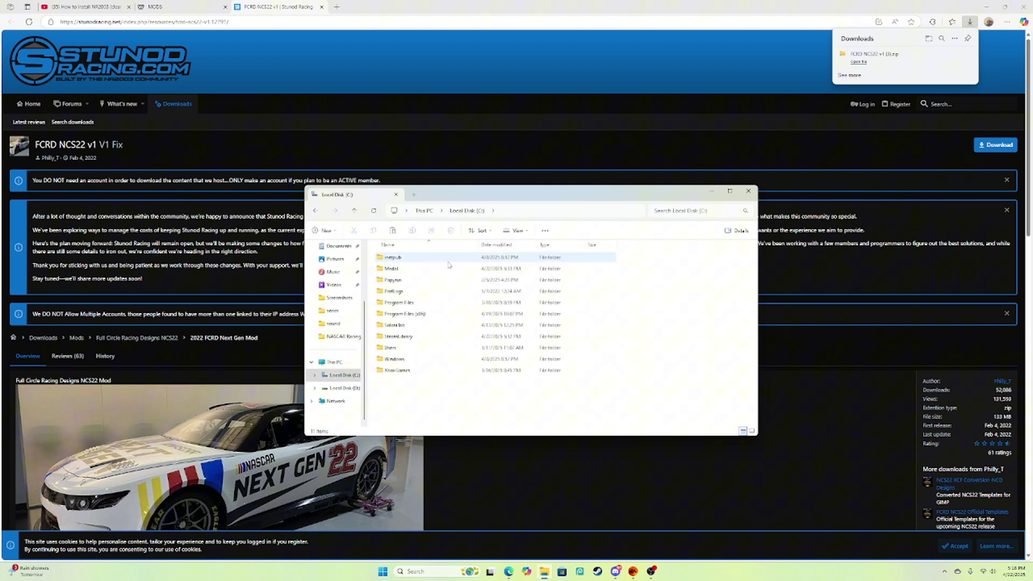
{"action": "double_click", "coordinate": [429, 280]}
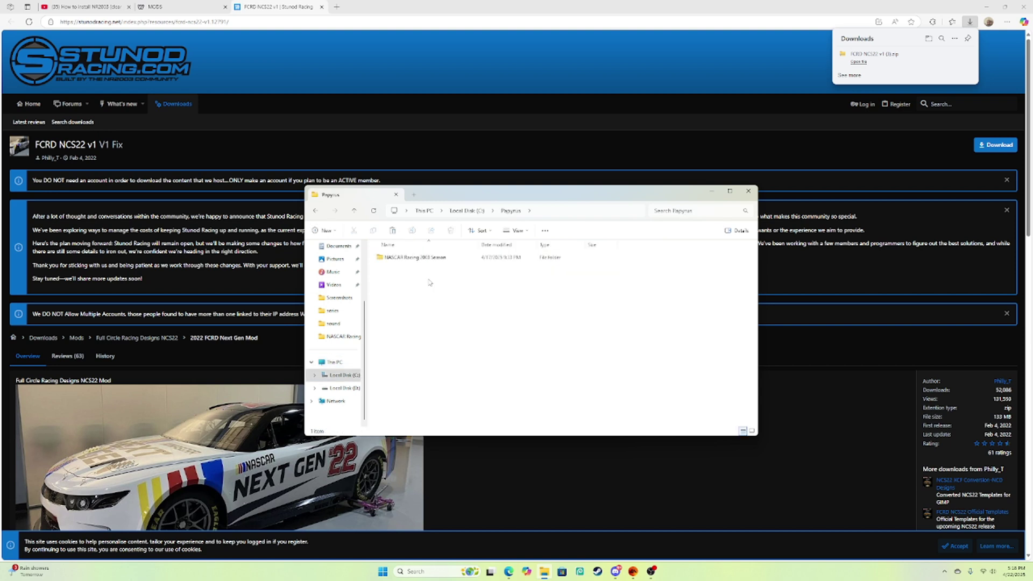
{"action": "double_click", "coordinate": [408, 258]}
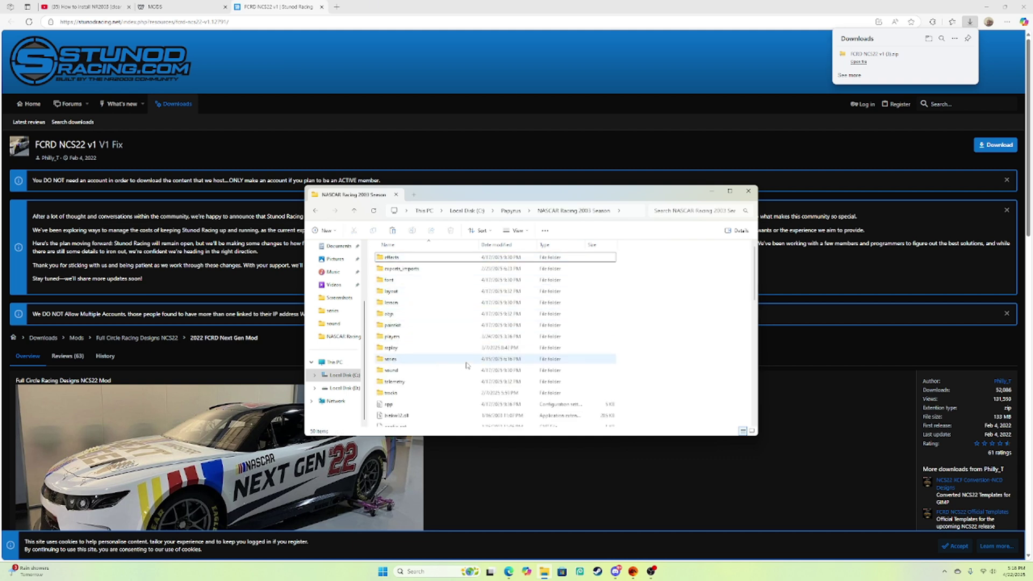
{"action": "double_click", "coordinate": [392, 359]}
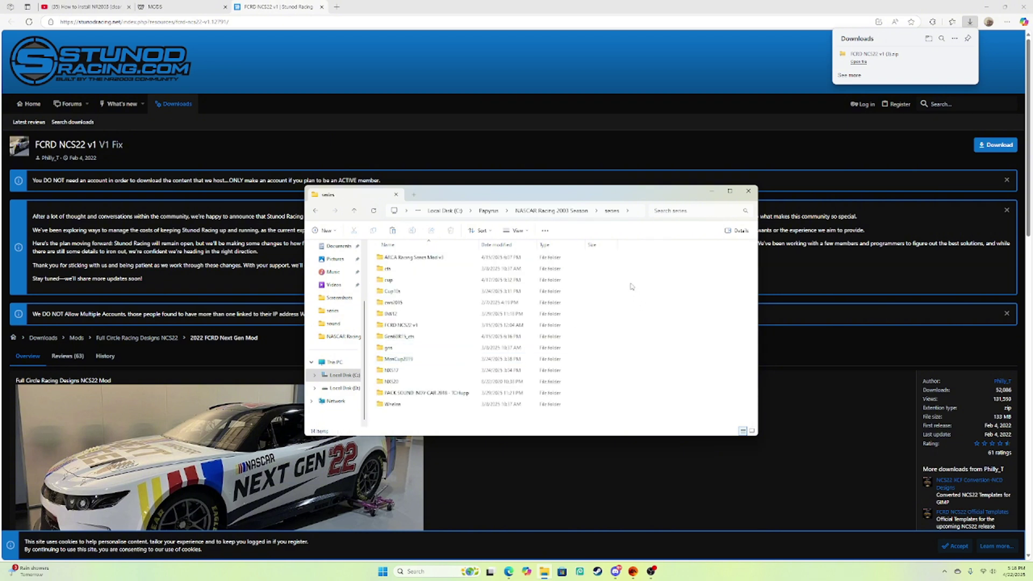
Step: Paste the copied FCRD NCS22 v1 folder into the series folder, replacing the files in the destination
{"action": "right_click", "coordinate": [634, 313]}
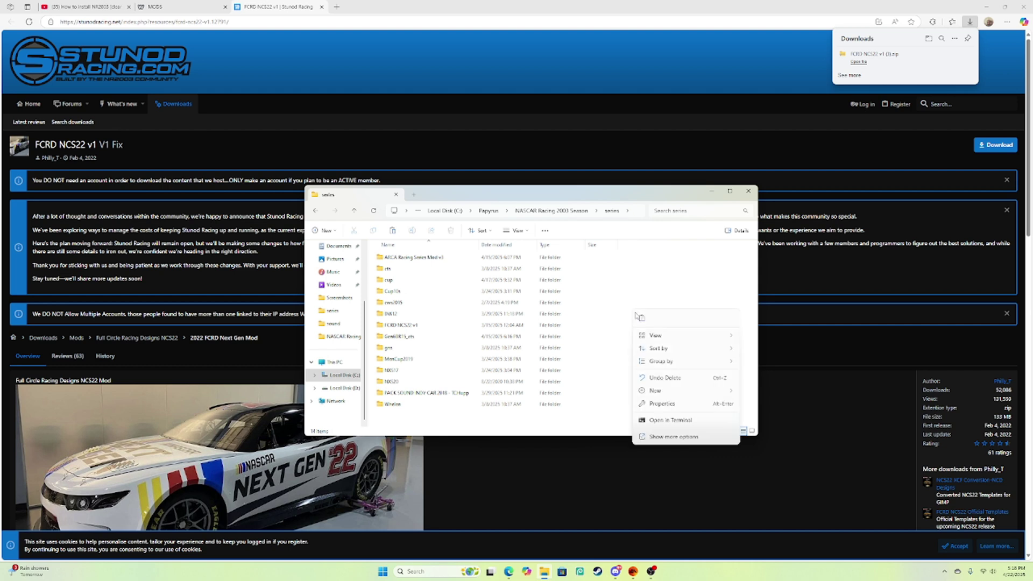
{"action": "left_click", "coordinate": [683, 437]}
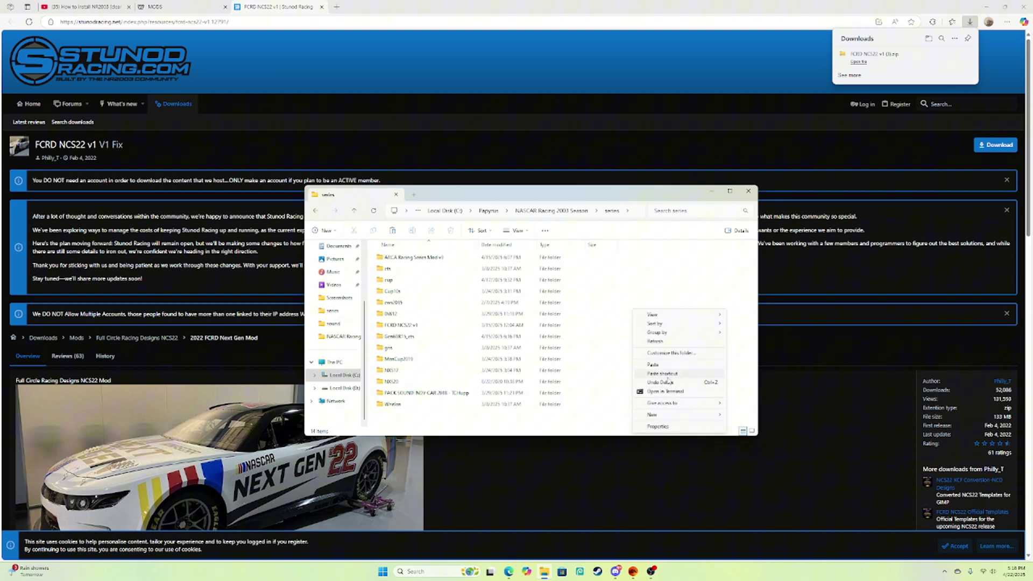
{"action": "left_click", "coordinate": [661, 383]}
{"action": "right_click", "coordinate": [640, 335]}
{"action": "left_click", "coordinate": [669, 462]}
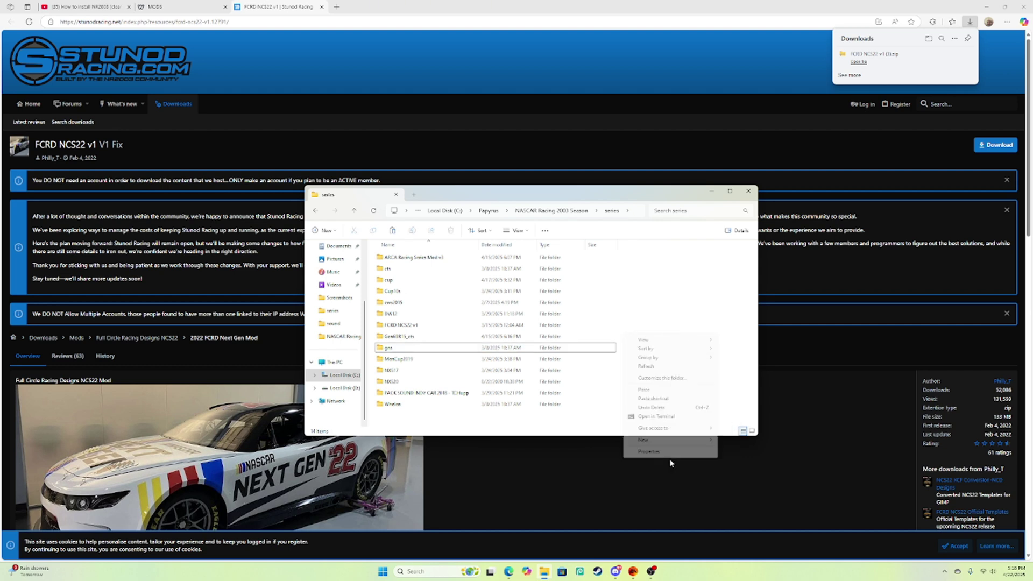
{"action": "left_click", "coordinate": [654, 390]}
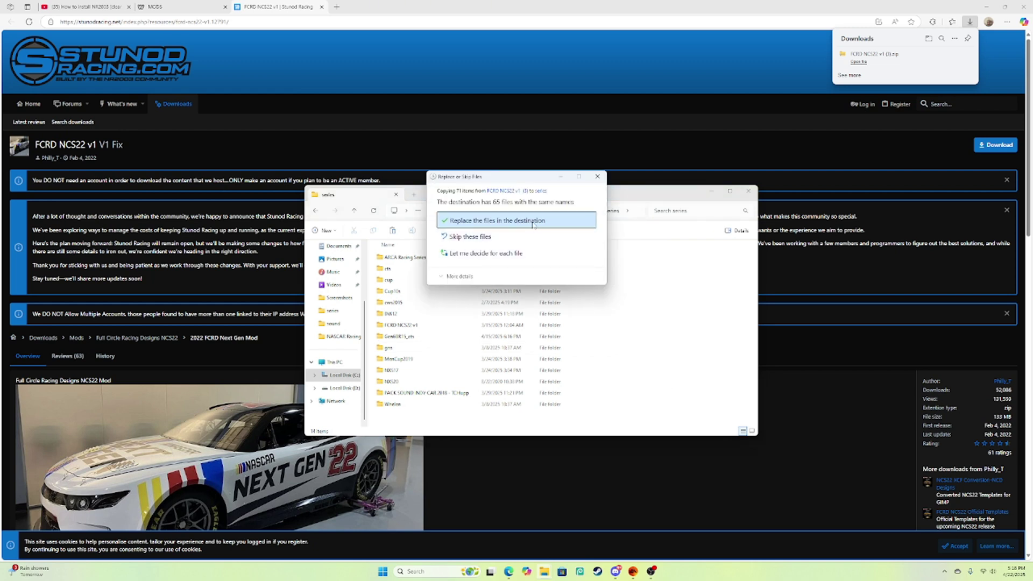
{"action": "left_click", "coordinate": [533, 225]}
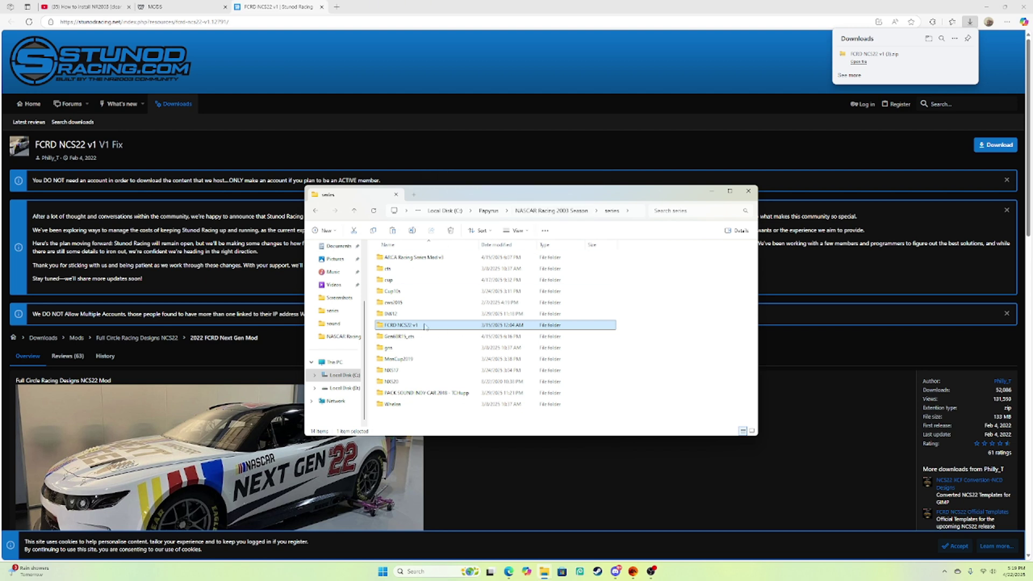
Step: Open the NASCAR Racing 2003 Season folder, locate the NR2003 application and launch the game
{"action": "scroll", "coordinate": [339, 344], "scroll_direction": "up", "scroll_amount": 3}
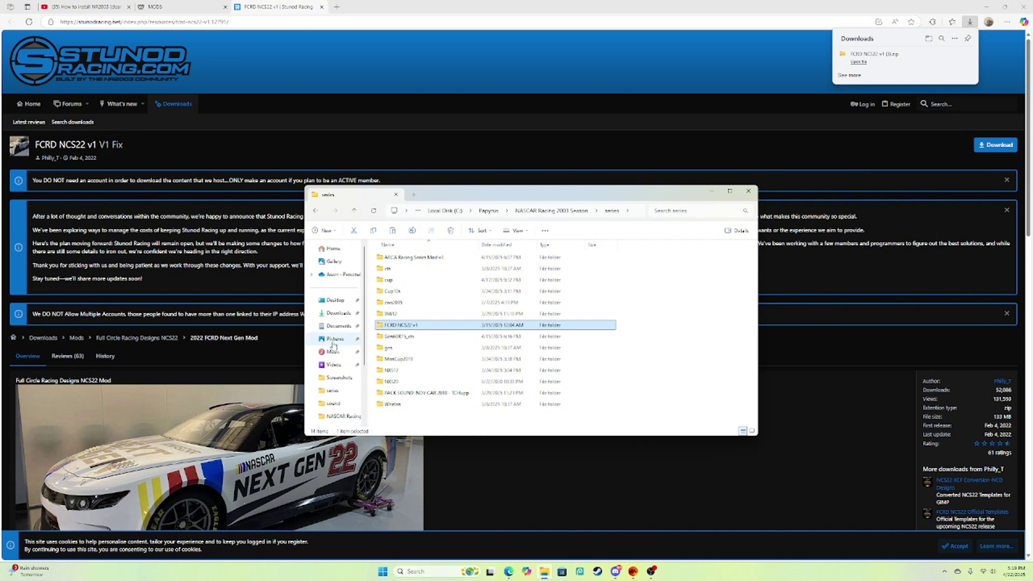
{"action": "scroll", "coordinate": [333, 346], "scroll_direction": "down", "scroll_amount": 3}
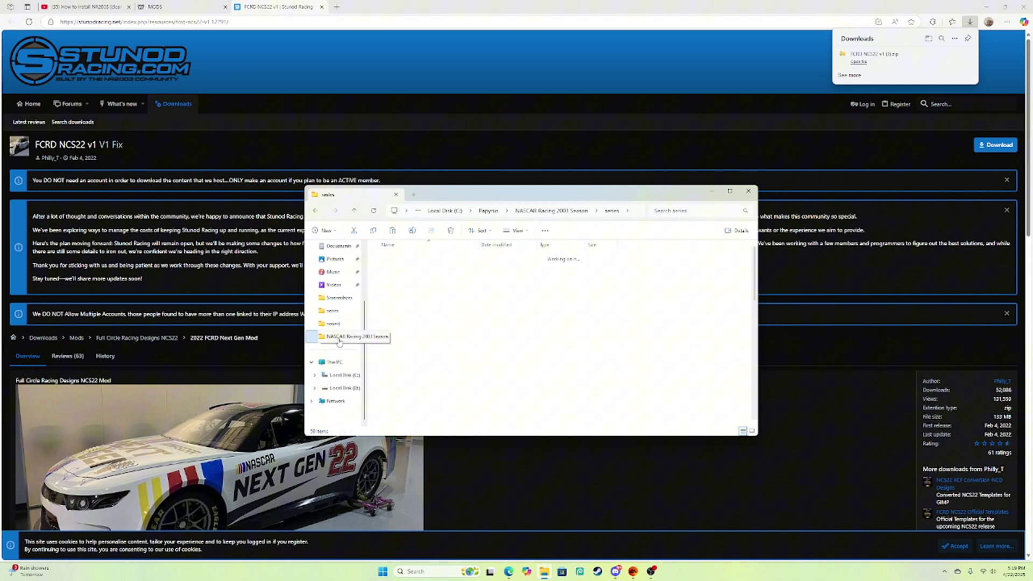
{"action": "left_click", "coordinate": [339, 338]}
{"action": "scroll", "coordinate": [456, 375], "scroll_direction": "down", "scroll_amount": 5}
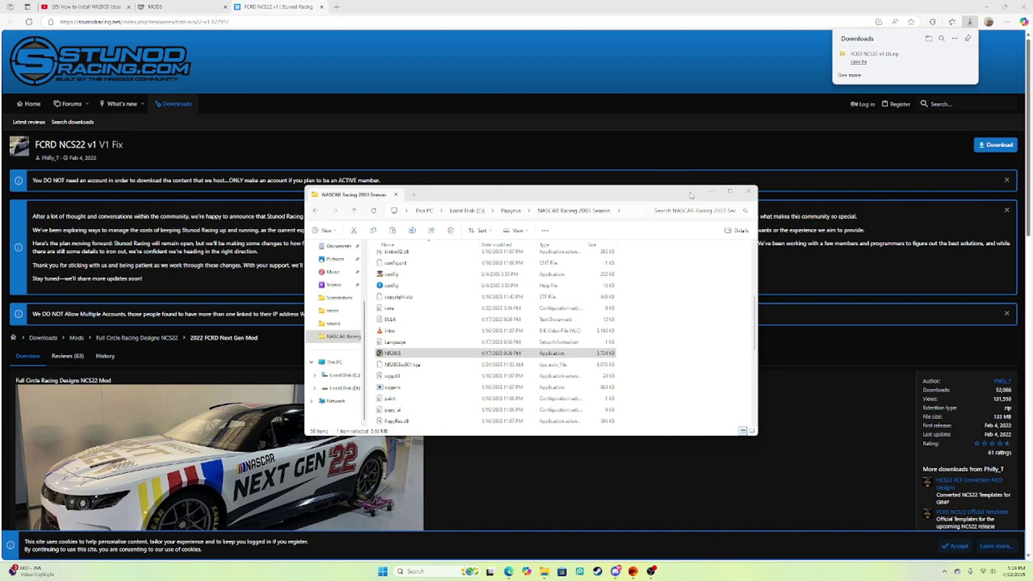
{"action": "left_click_drag", "start_coordinate": [683, 196], "coordinate": [582, 235]}
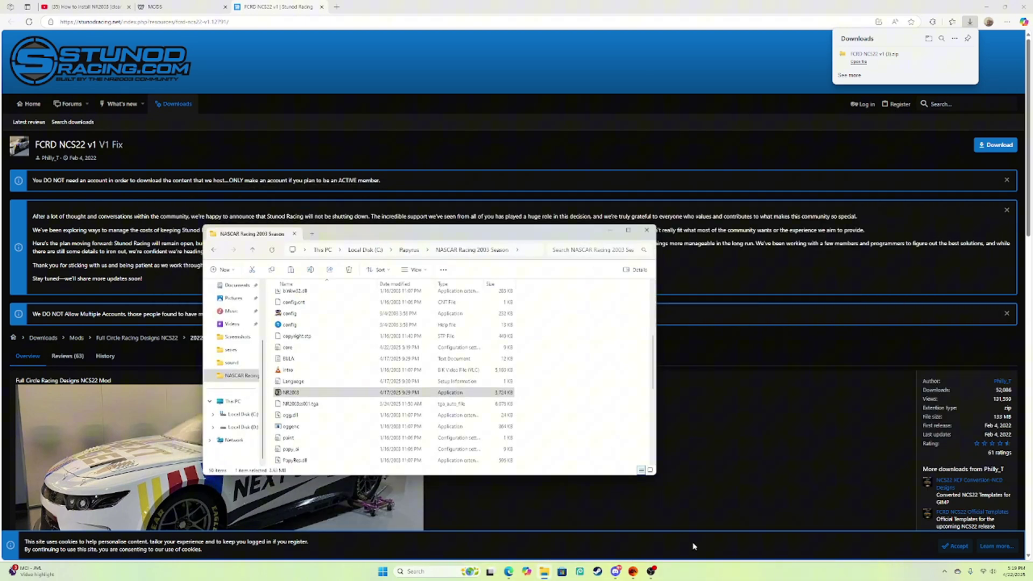
{"action": "mouse_move", "coordinate": [619, 539]}
{"action": "left_click_drag", "start_coordinate": [423, 234], "coordinate": [592, 217]}
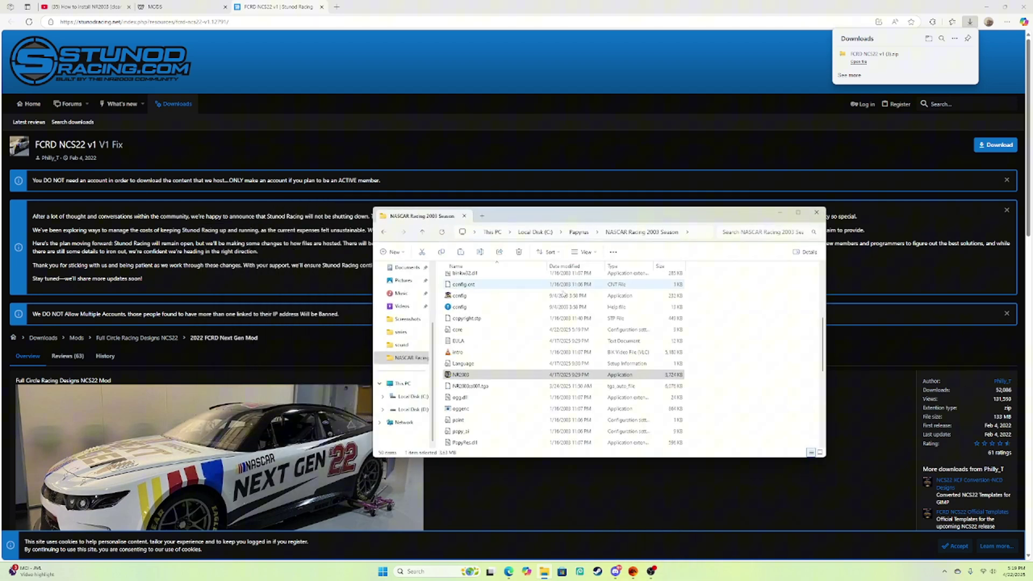
{"action": "left_click", "coordinate": [766, 375]}
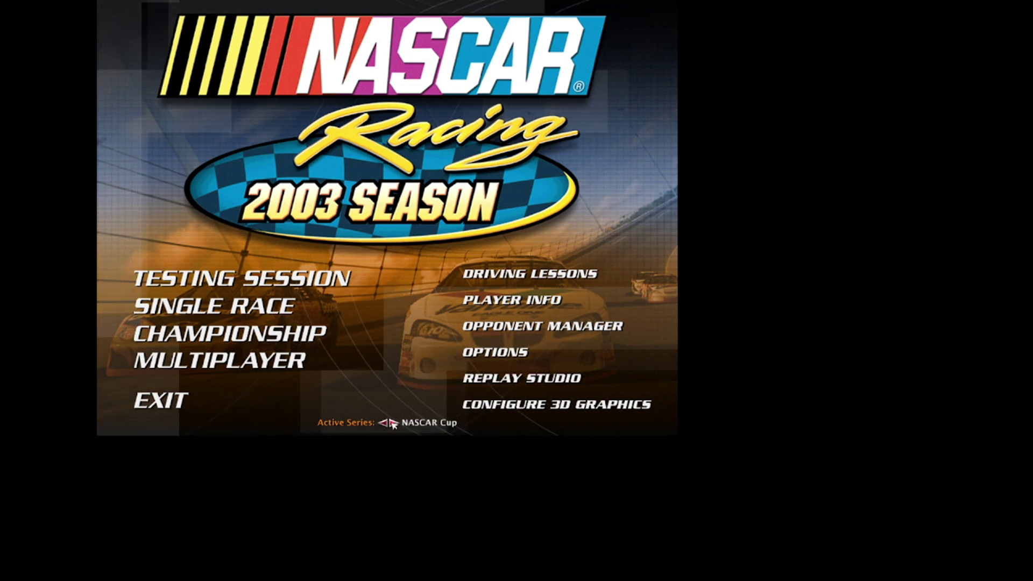
Step: Switch the game's active series from NASCAR Cup to FCRD NCS22 v1
{"action": "left_click", "coordinate": [392, 423]}
{"action": "left_click", "coordinate": [392, 424]}
{"action": "left_click", "coordinate": [392, 423]}
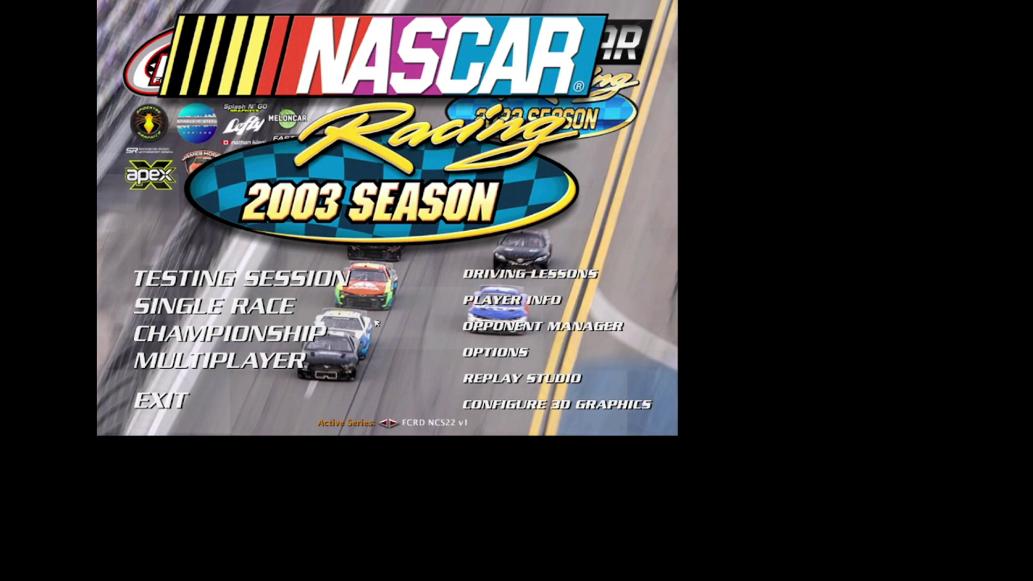
{"action": "left_click", "coordinate": [174, 309]}
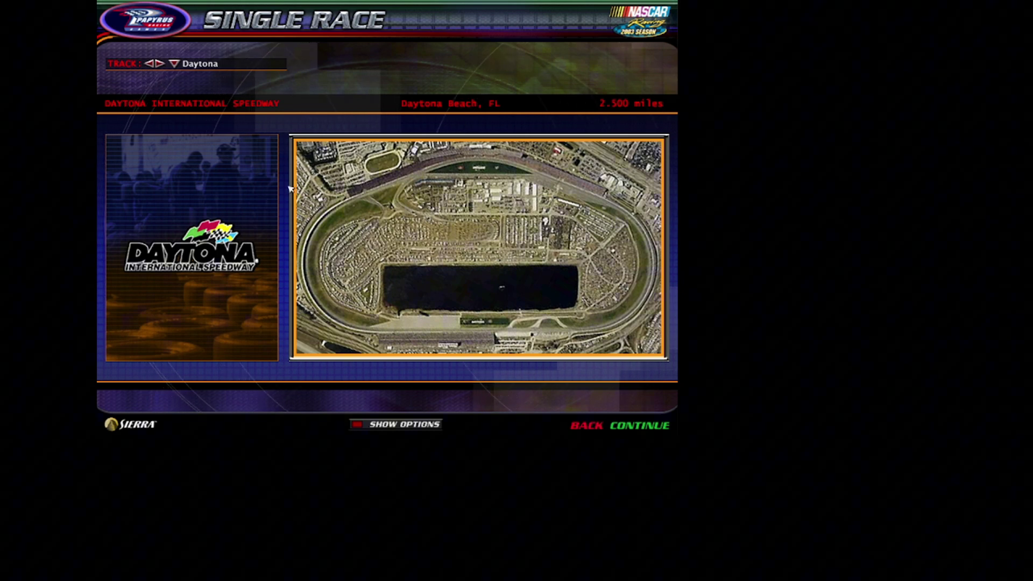
{"action": "left_click", "coordinate": [627, 428]}
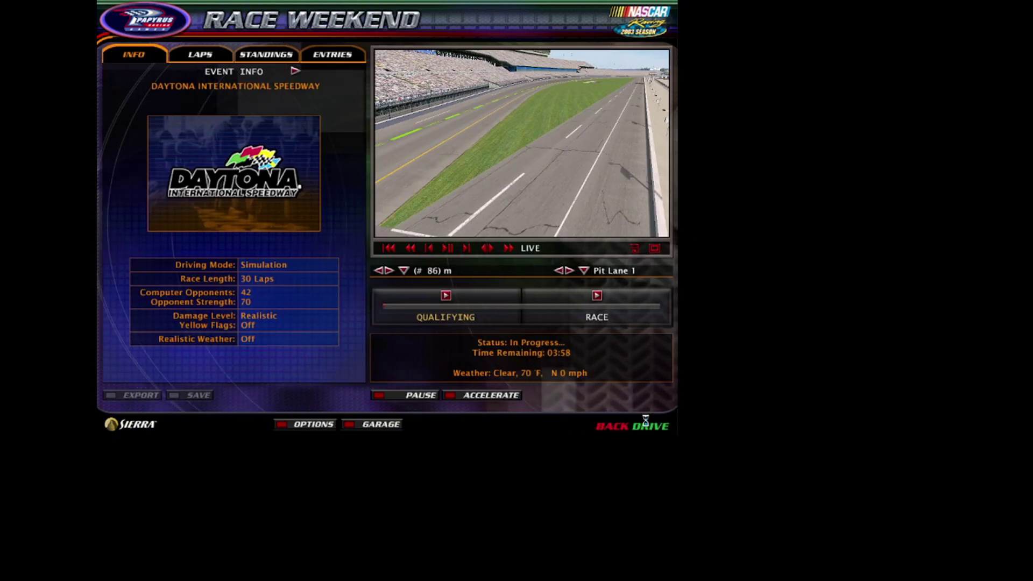
{"action": "left_click", "coordinate": [616, 427]}
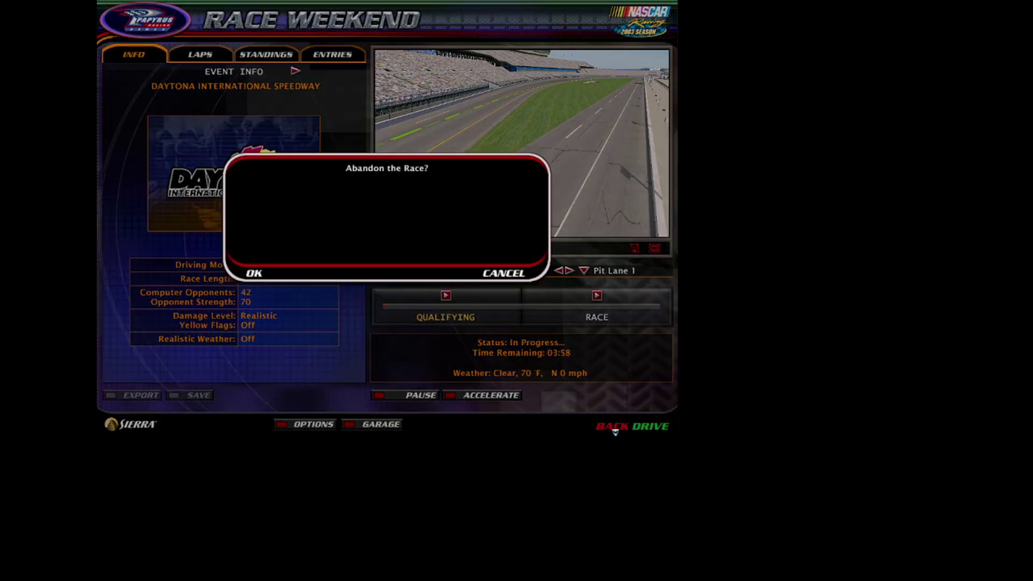
{"action": "left_click", "coordinate": [255, 273]}
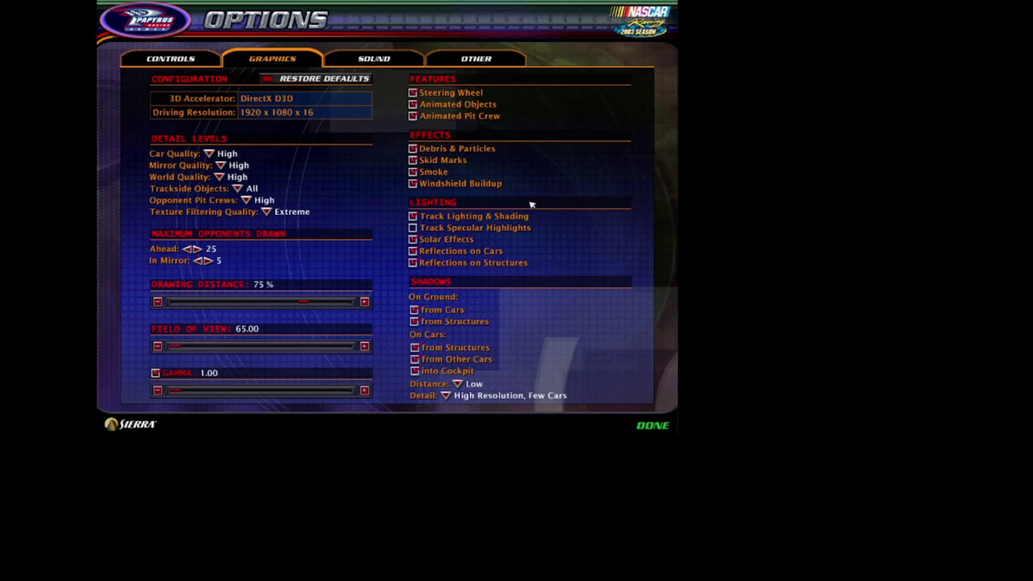
Step: Turn off the on-ground shadows from cars and from structures in the graphics options and accept the changes
{"action": "left_click", "coordinate": [414, 310]}
{"action": "left_click", "coordinate": [413, 322]}
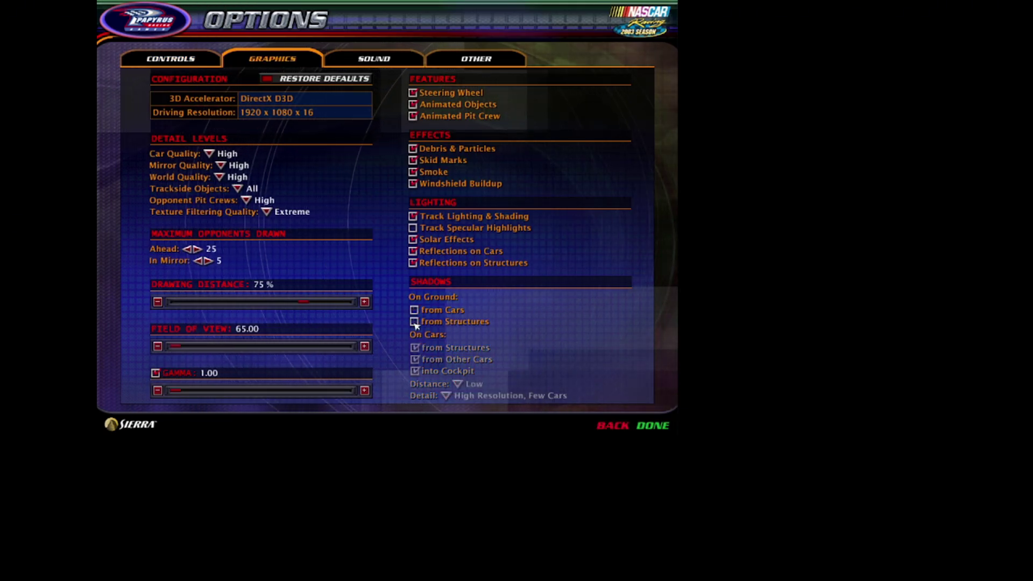
{"action": "left_click", "coordinate": [662, 430]}
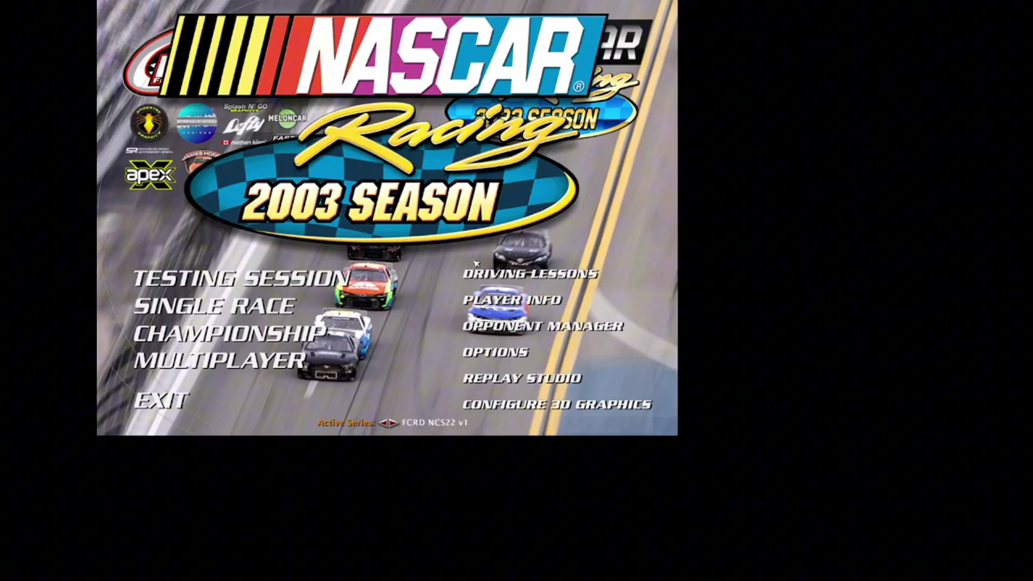
Step: Start a single race at Daytona with yellow flags enabled and take the car onto the track in qualifying
{"action": "left_click", "coordinate": [332, 303]}
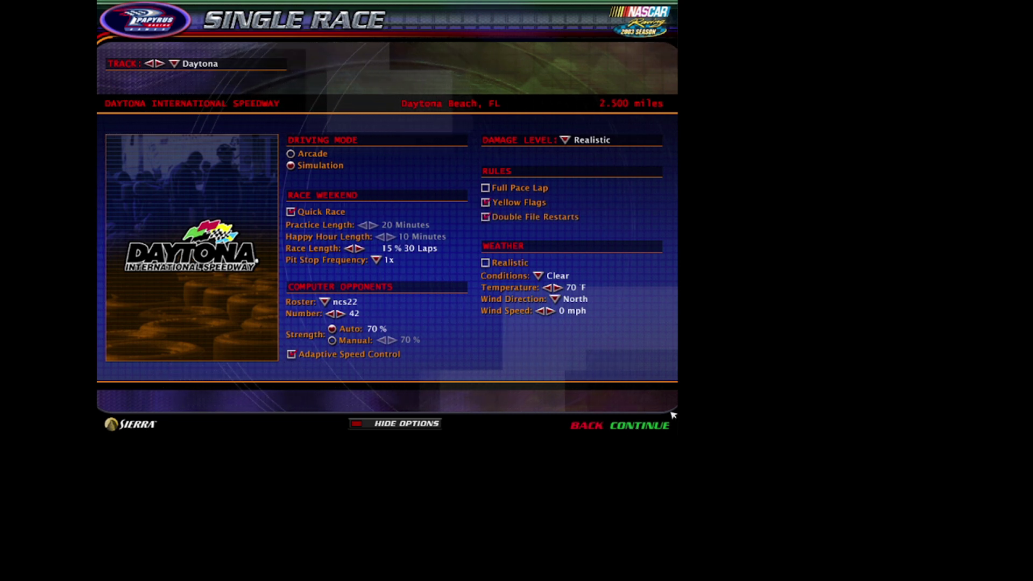
{"action": "left_click", "coordinate": [653, 424]}
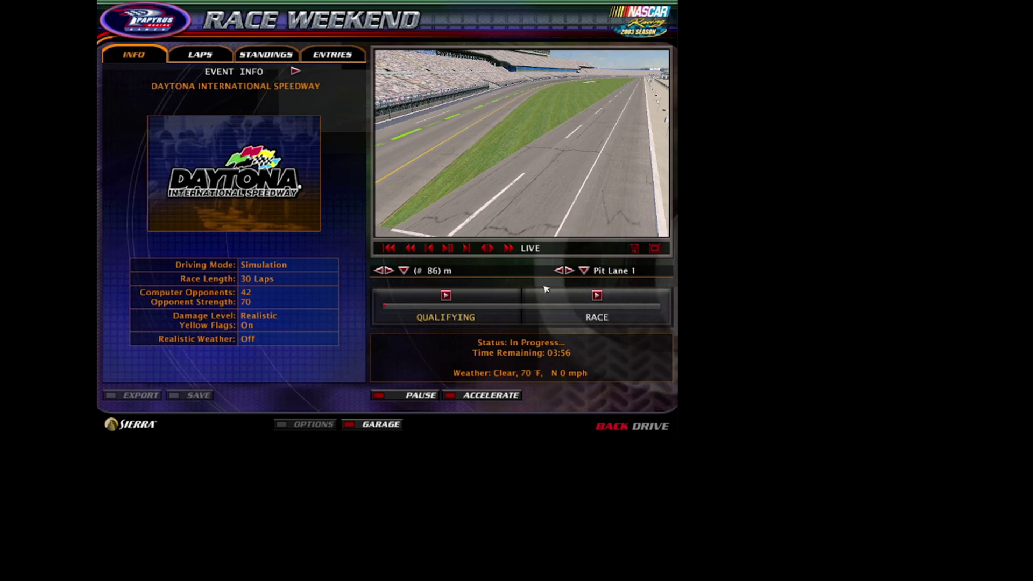
{"action": "left_click", "coordinate": [651, 426]}
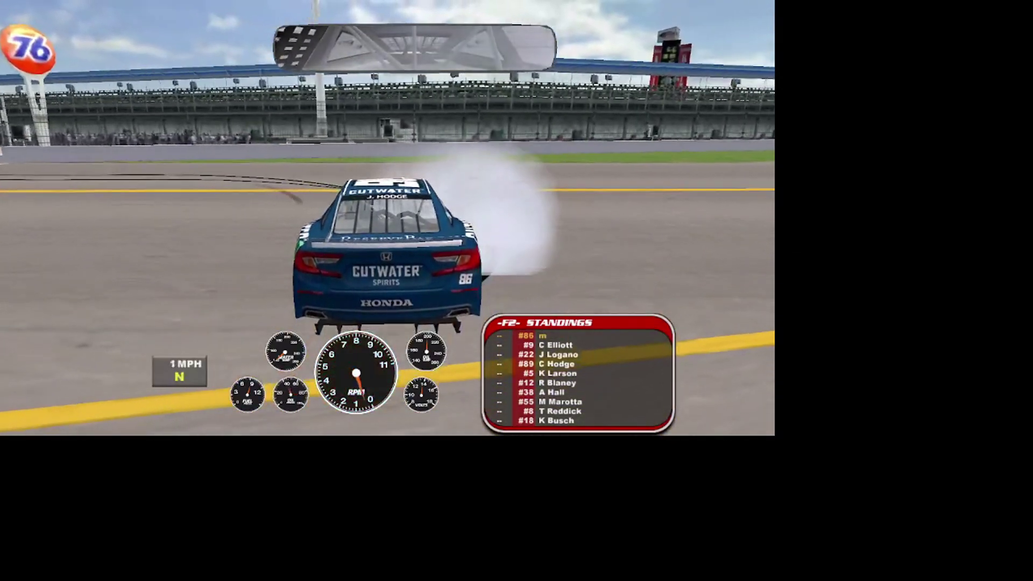
Step: Abort the qualifying run, abandon the Daytona race and return to the game's main menu
{"action": "key", "text": "Escape"}
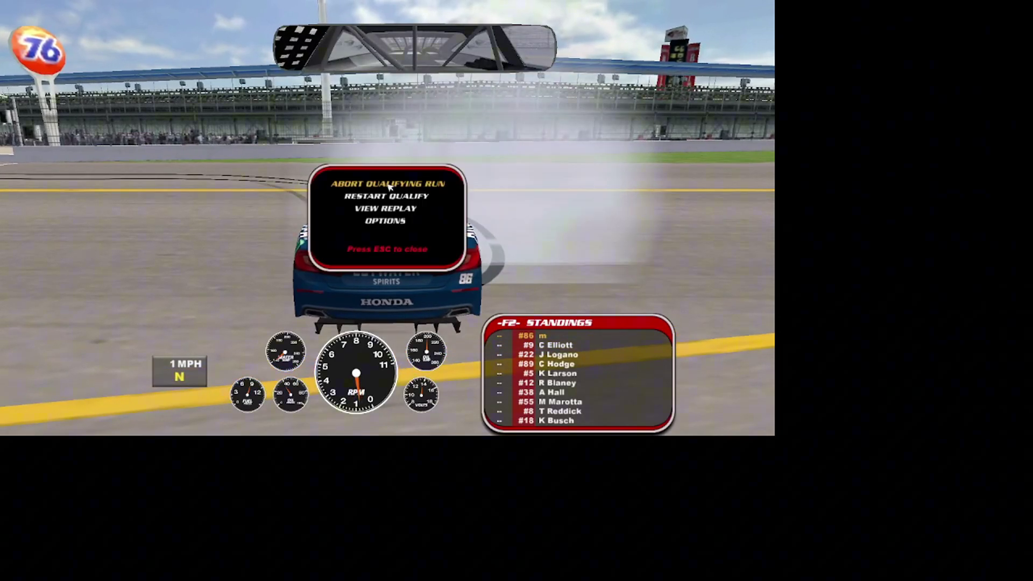
{"action": "key", "text": "Escape"}
{"action": "key", "text": "Escape"}
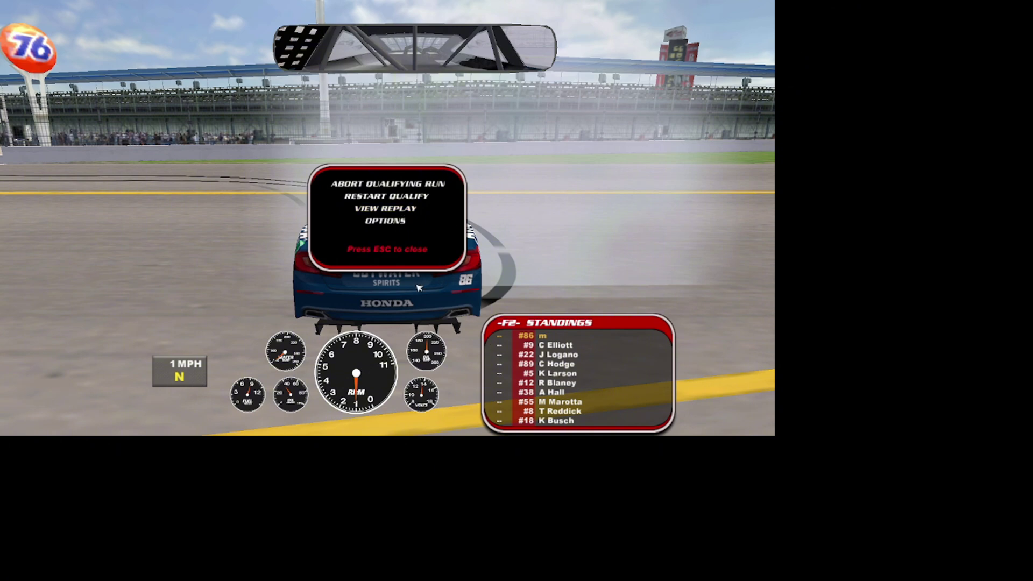
{"action": "left_click", "coordinate": [417, 189]}
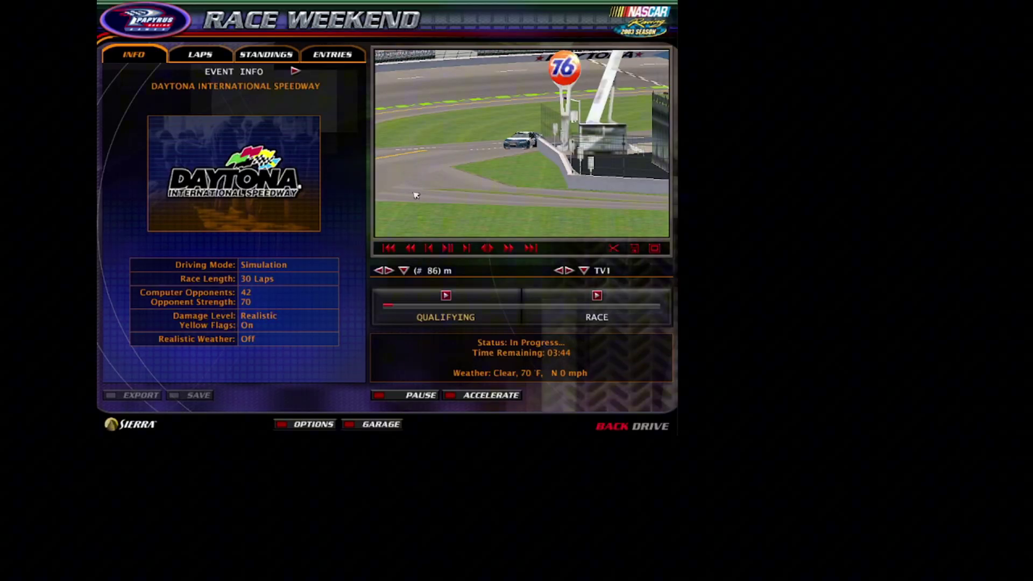
{"action": "left_click", "coordinate": [616, 426]}
{"action": "left_click", "coordinate": [255, 273]}
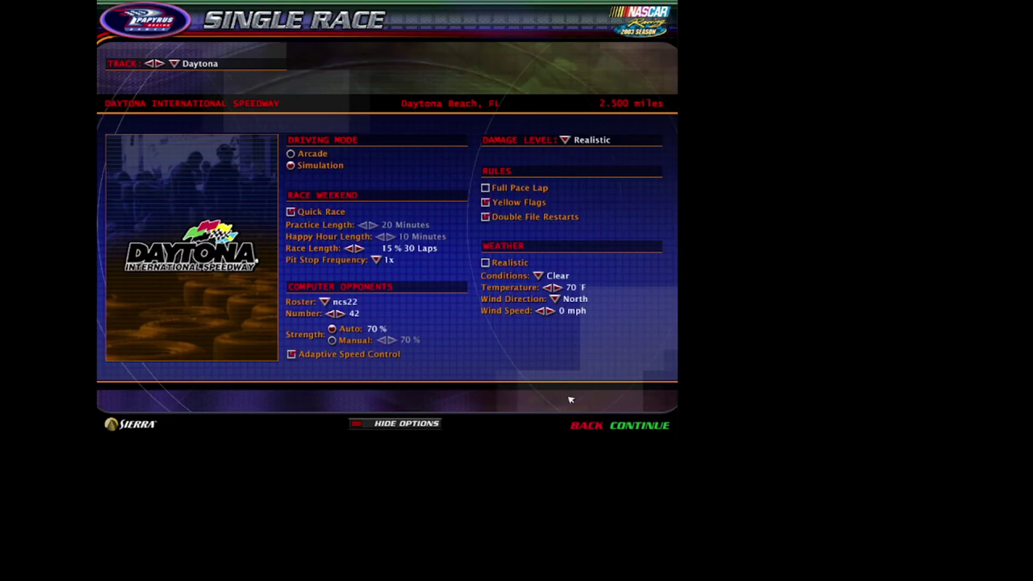
{"action": "left_click", "coordinate": [587, 425]}
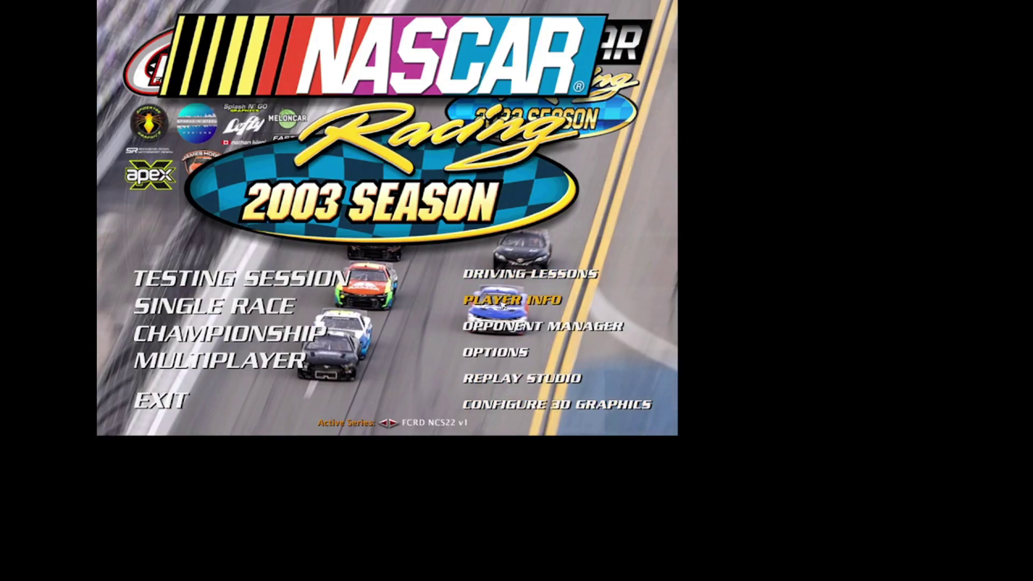
Step: Open the player info and set the single-player car to 79_bbj_arnold2003
{"action": "left_click", "coordinate": [478, 311]}
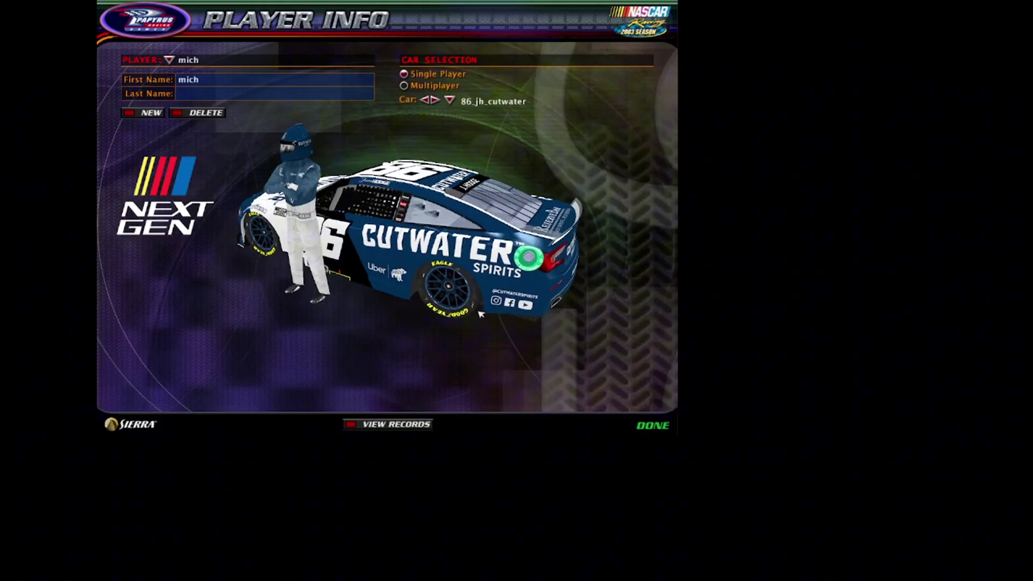
{"action": "left_click", "coordinate": [449, 101]}
{"action": "scroll", "coordinate": [459, 113], "scroll_direction": "up", "scroll_amount": 2}
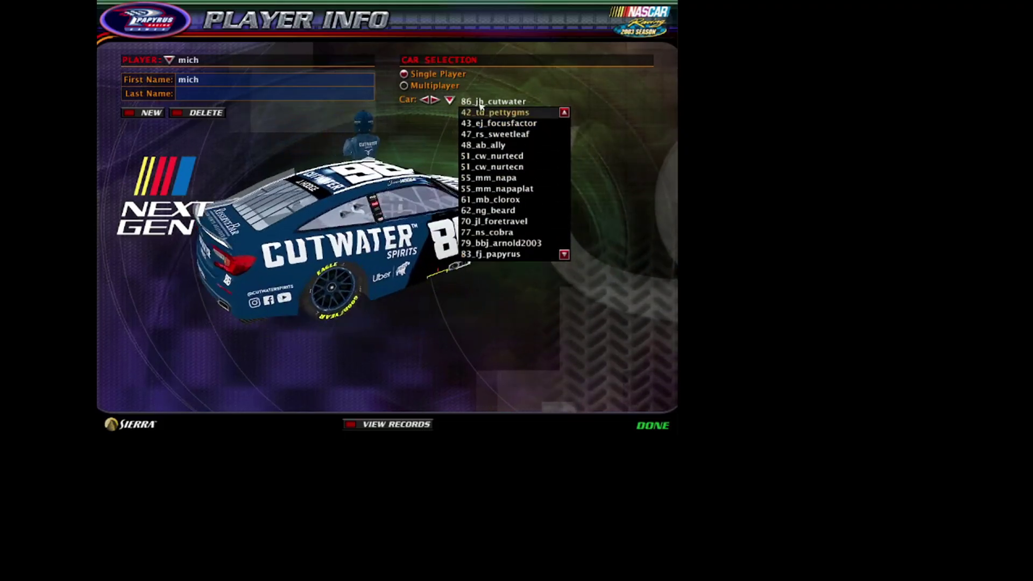
{"action": "scroll", "coordinate": [502, 172], "scroll_direction": "down", "scroll_amount": 4}
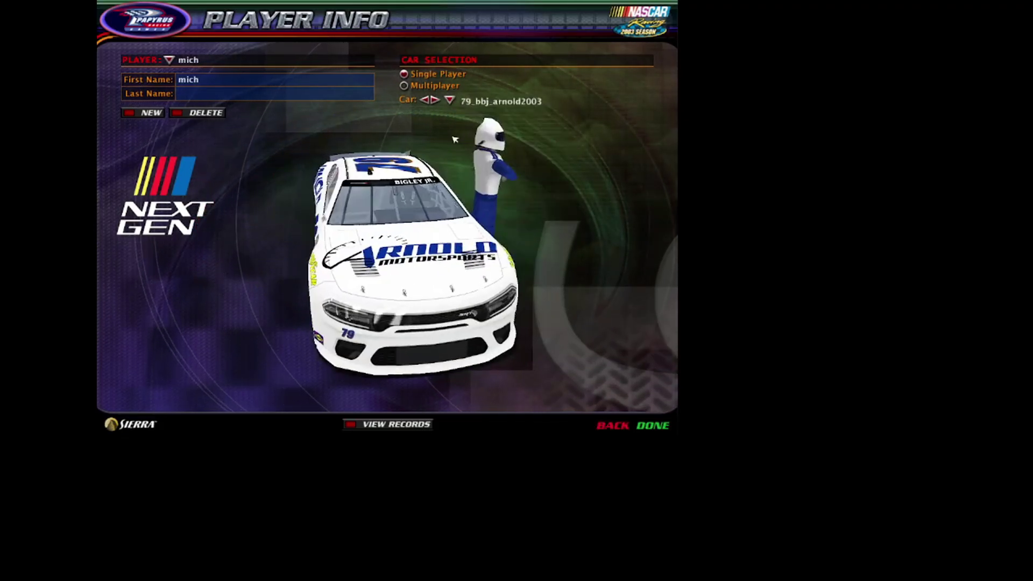
Step: Set the single-player car to 18_kb_interstate and accept the player info
{"action": "left_click", "coordinate": [449, 100]}
{"action": "scroll", "coordinate": [505, 161], "scroll_direction": "up", "scroll_amount": 5}
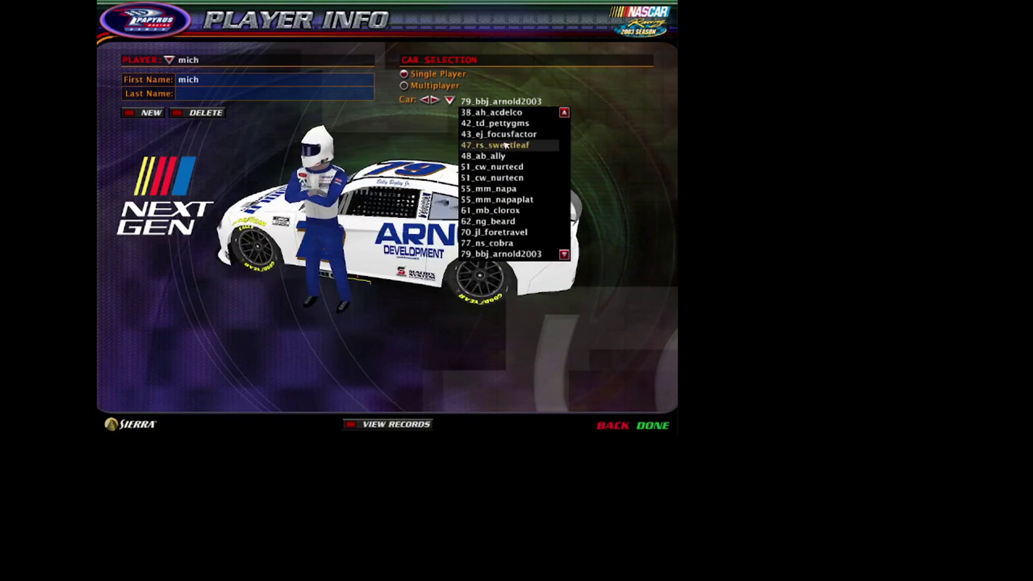
{"action": "scroll", "coordinate": [505, 144], "scroll_direction": "up", "scroll_amount": 5}
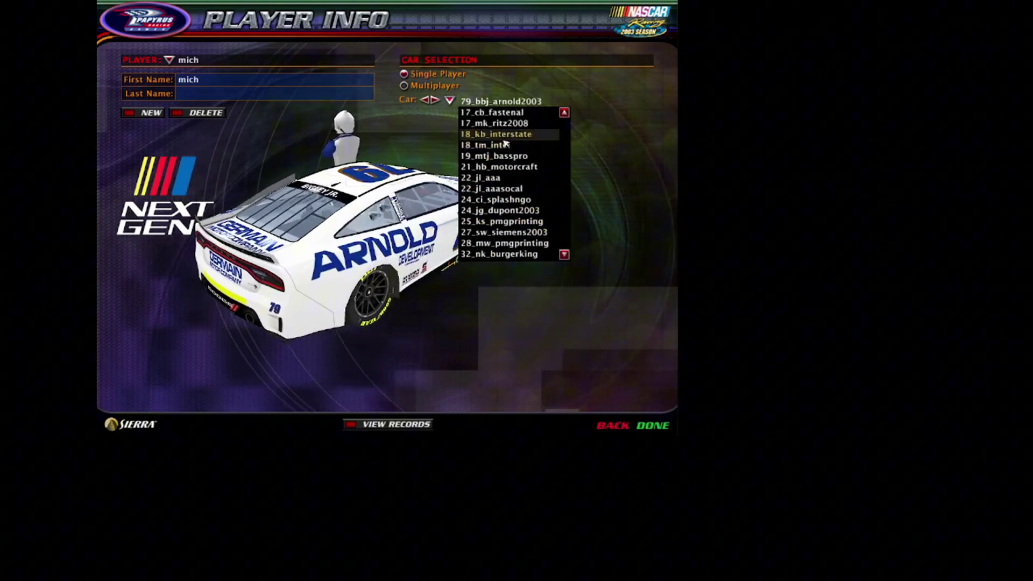
{"action": "left_click", "coordinate": [504, 136]}
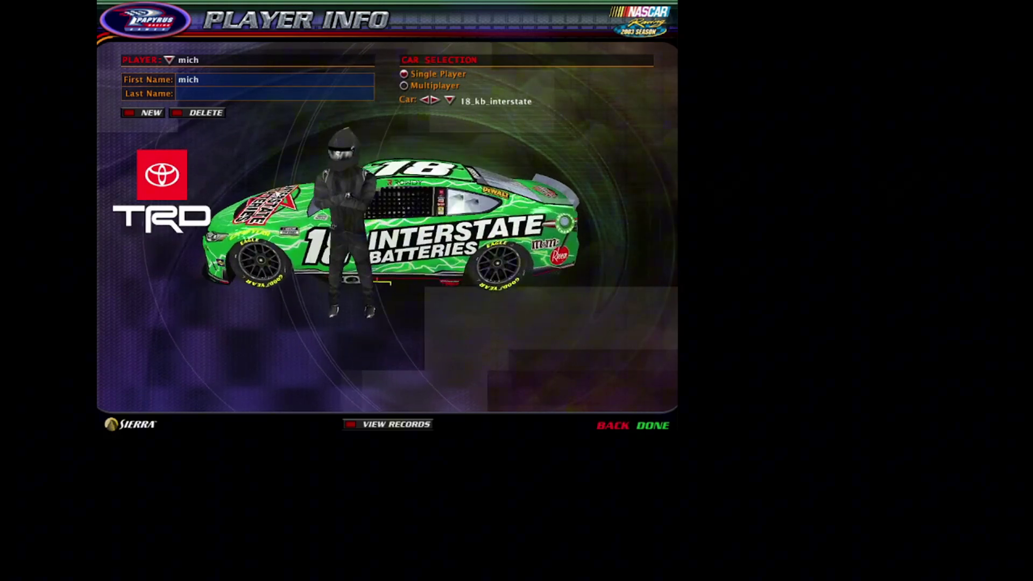
{"action": "left_click", "coordinate": [644, 425]}
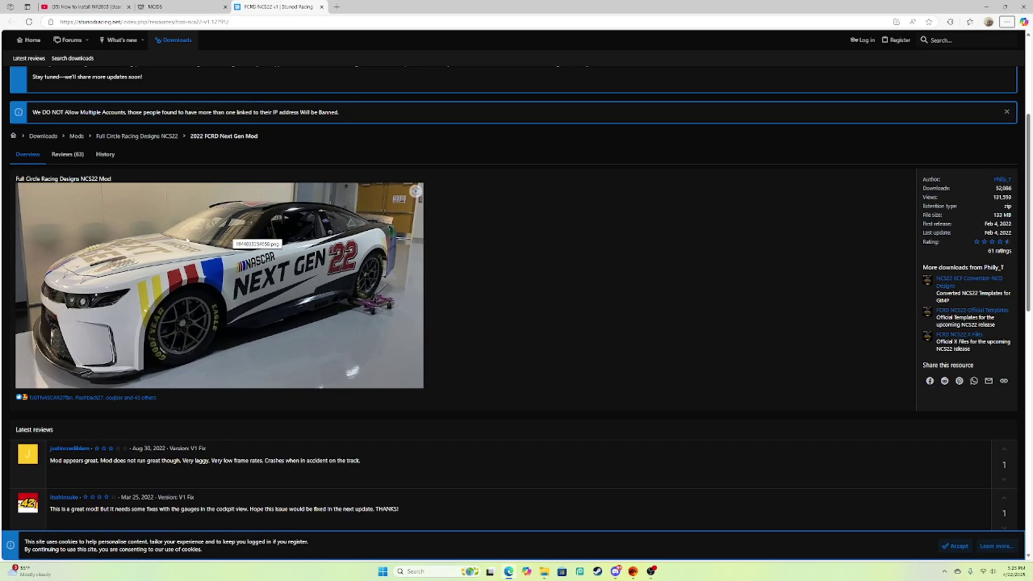
Step: Switch to the NR2003 mods site in the browser and look through its 2025 Cup (FCRD22) paint scheme table
{"action": "scroll", "coordinate": [262, 263], "scroll_direction": "down", "scroll_amount": 3}
{"action": "scroll", "coordinate": [348, 282], "scroll_direction": "up", "scroll_amount": 6}
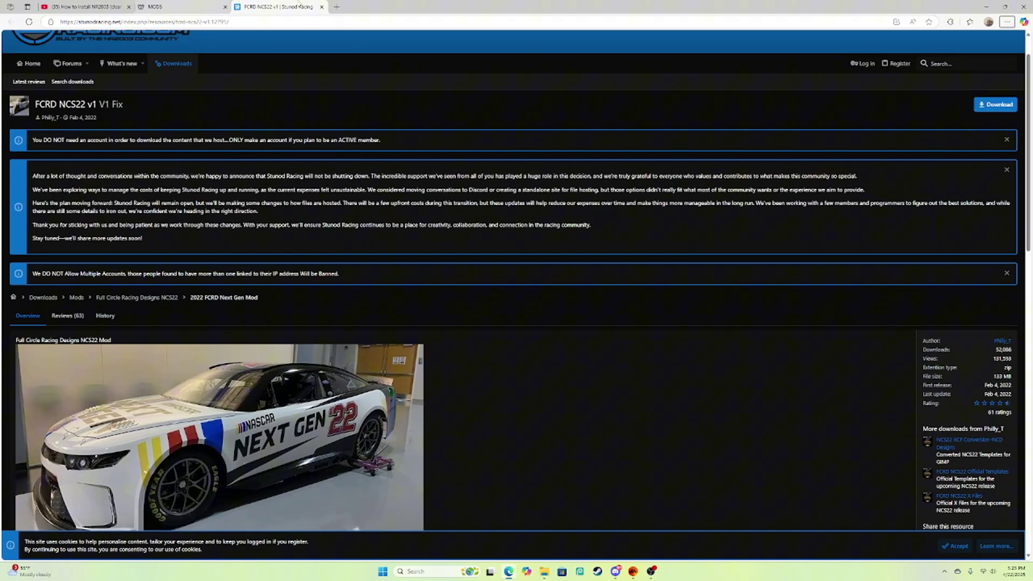
{"action": "left_click", "coordinate": [176, 6]}
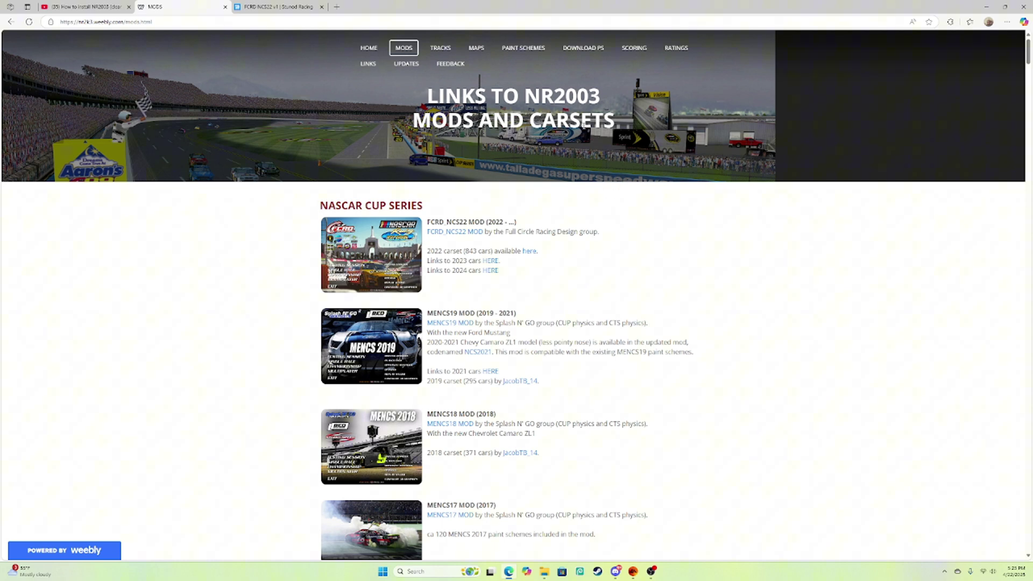
{"action": "mouse_move", "coordinate": [527, 45]}
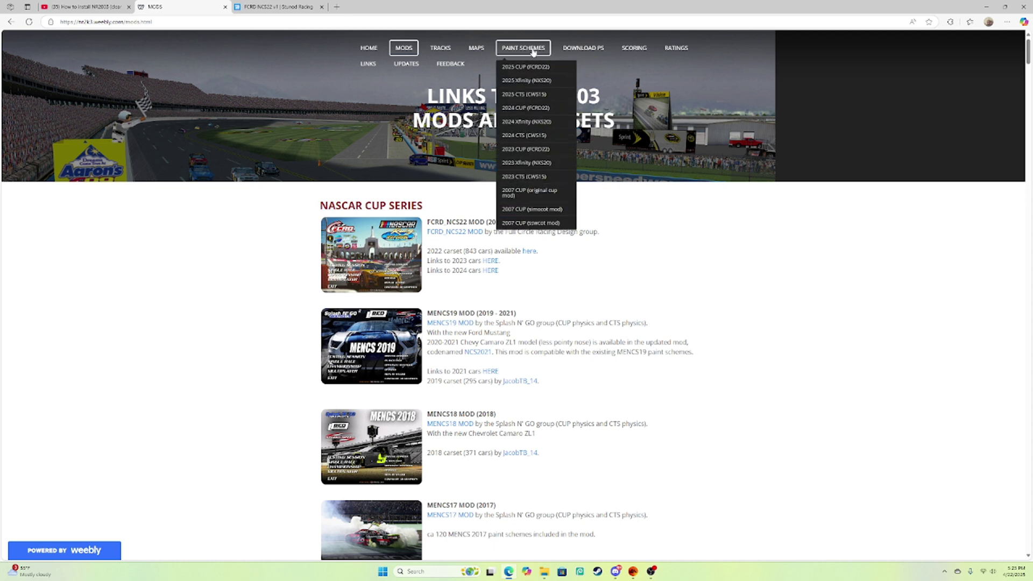
{"action": "left_click", "coordinate": [559, 71]}
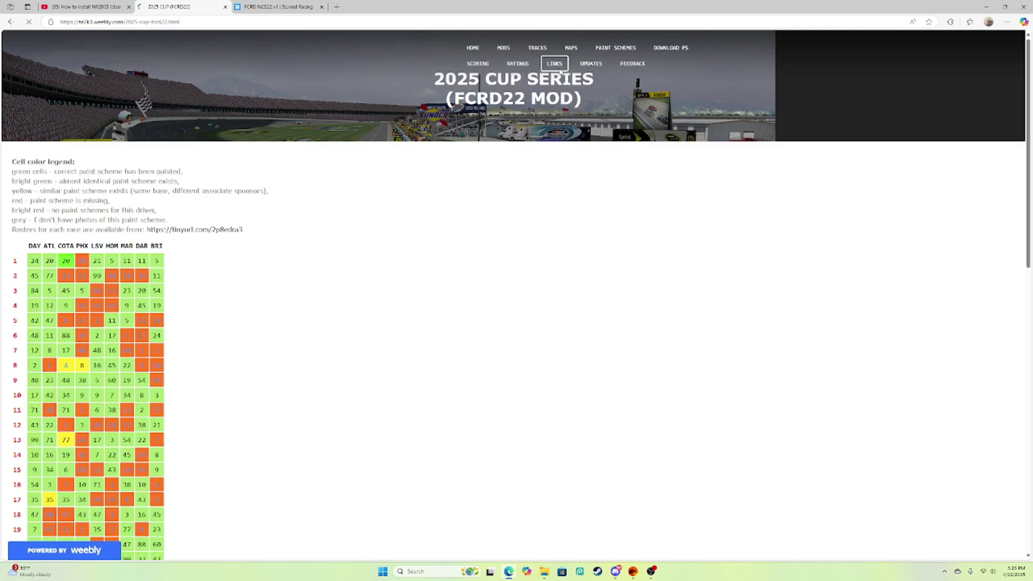
{"action": "scroll", "coordinate": [332, 325], "scroll_direction": "down", "scroll_amount": 6}
{"action": "scroll", "coordinate": [341, 337], "scroll_direction": "up", "scroll_amount": 3}
{"action": "scroll", "coordinate": [353, 357], "scroll_direction": "up", "scroll_amount": 2}
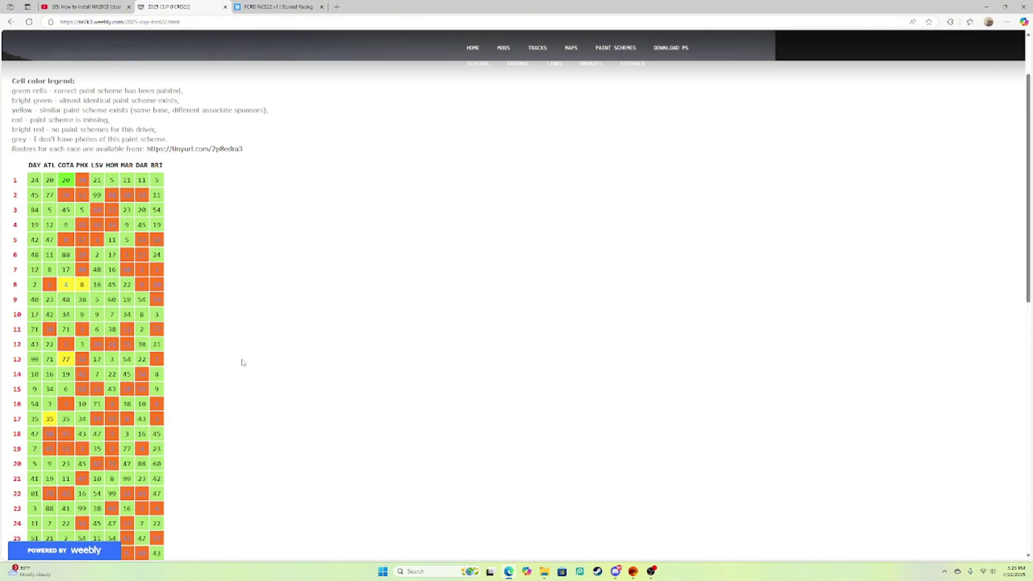
Step: Open a Daytona scheme link from the 2025 Cup table, look over the First Daytona Schemes post and its 2025 NASCAR Cup Series category, and close the site
{"action": "left_click", "coordinate": [85, 292]}
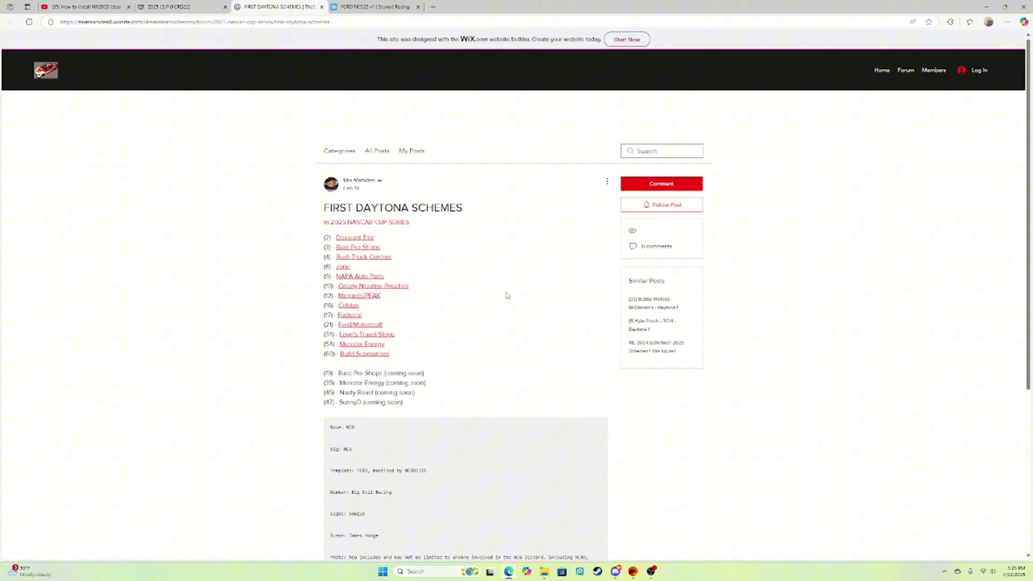
{"action": "scroll", "coordinate": [507, 289], "scroll_direction": "down", "scroll_amount": 5}
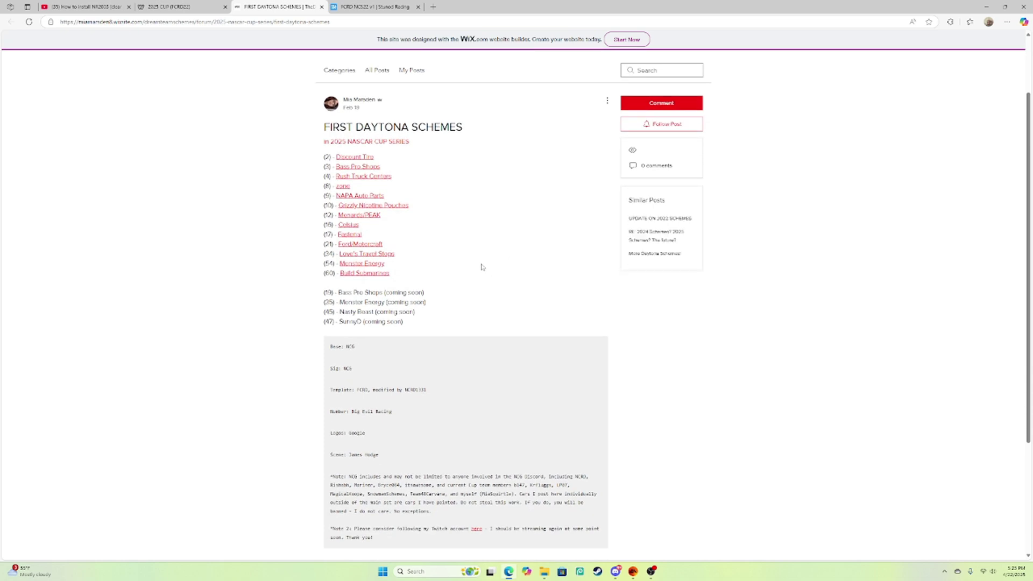
{"action": "scroll", "coordinate": [487, 267], "scroll_direction": "up", "scroll_amount": 5}
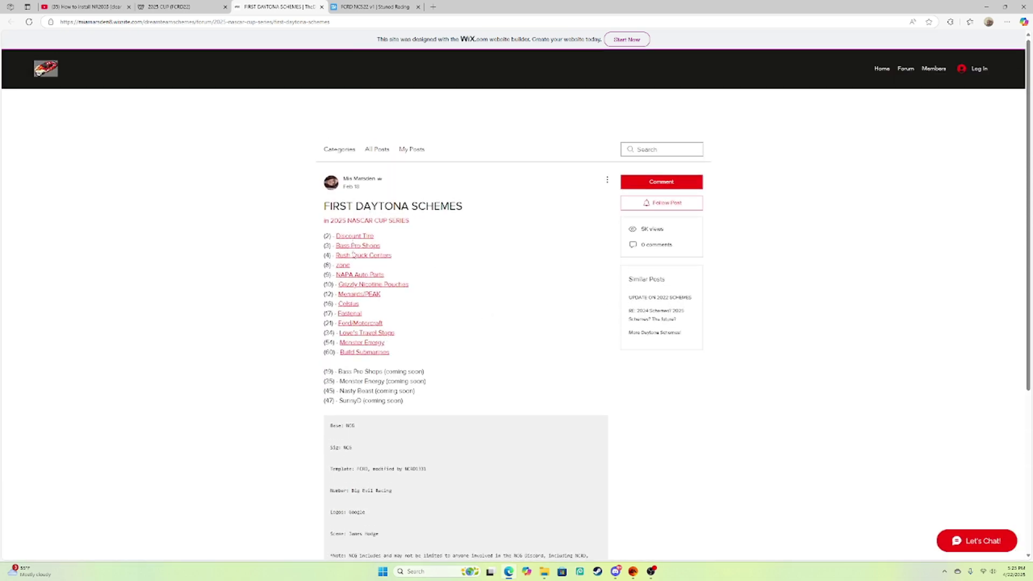
{"action": "left_click", "coordinate": [403, 222]}
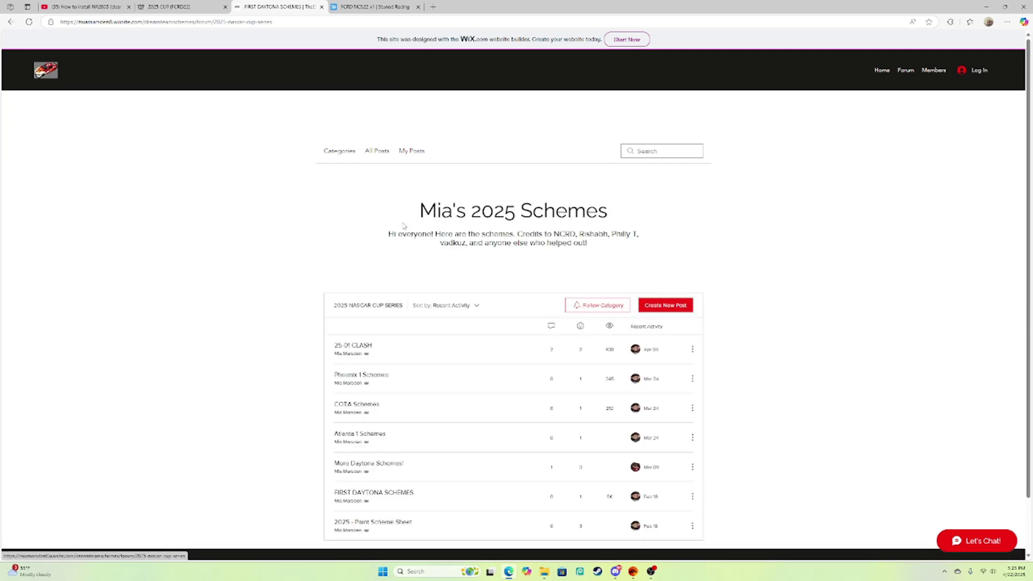
{"action": "scroll", "coordinate": [405, 225], "scroll_direction": "down", "scroll_amount": 1}
{"action": "scroll", "coordinate": [444, 232], "scroll_direction": "up", "scroll_amount": 1}
{"action": "left_click", "coordinate": [321, 7]}
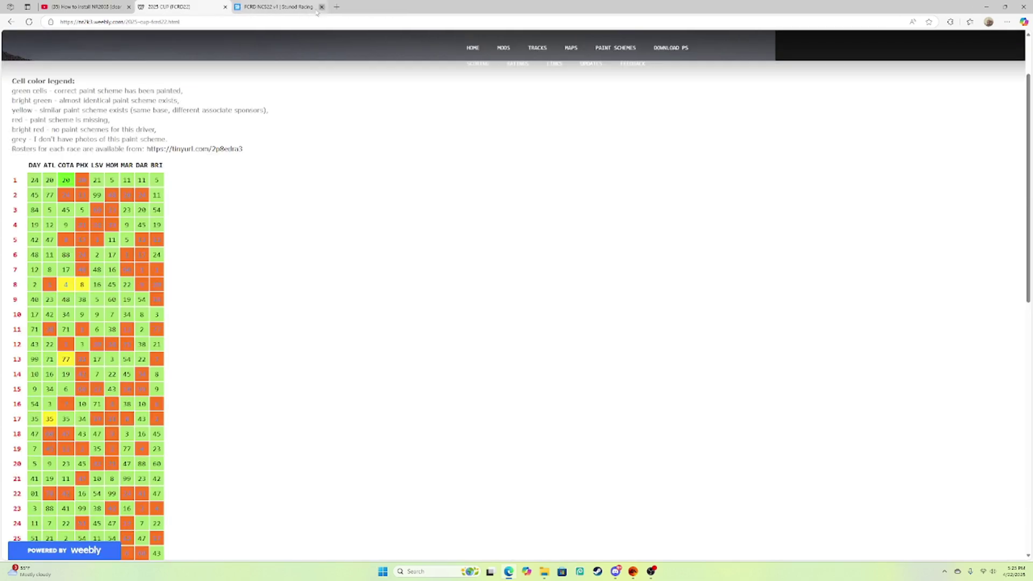
Step: Open the 2025 Xfinity (NXS20) paint scheme table, view the download page behind the first-place Daytona car, and close that page
{"action": "left_click", "coordinate": [11, 22]}
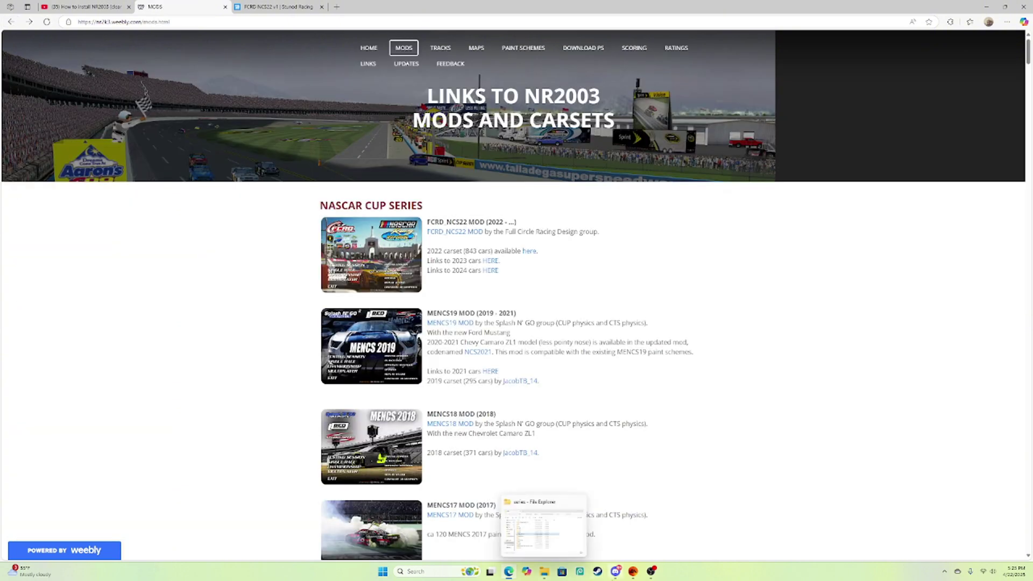
{"action": "mouse_move", "coordinate": [540, 573]}
{"action": "scroll", "coordinate": [514, 377], "scroll_direction": "down", "scroll_amount": 3}
{"action": "scroll", "coordinate": [516, 215], "scroll_direction": "up", "scroll_amount": 3}
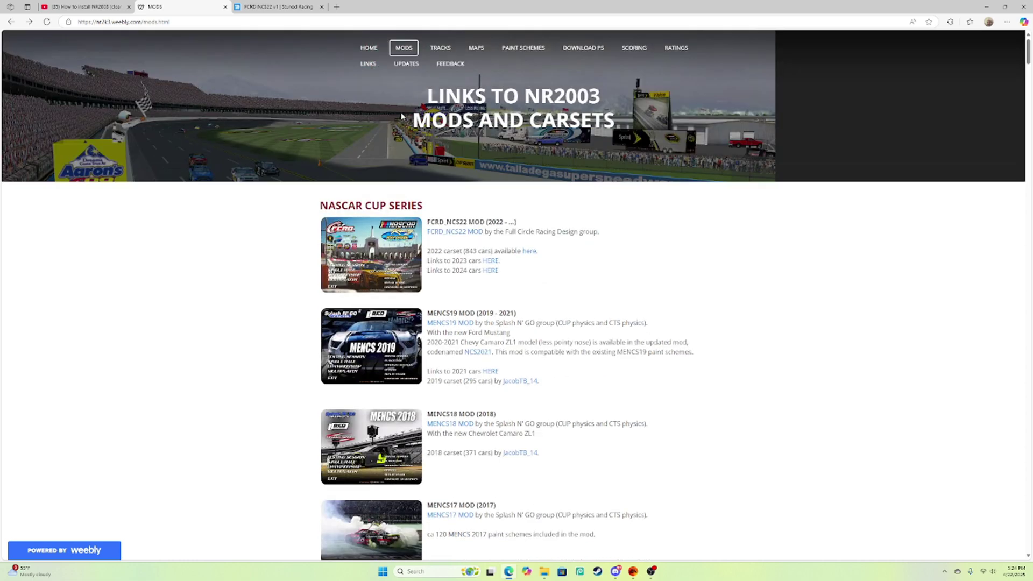
{"action": "left_click", "coordinate": [524, 48]}
{"action": "mouse_move", "coordinate": [519, 54]}
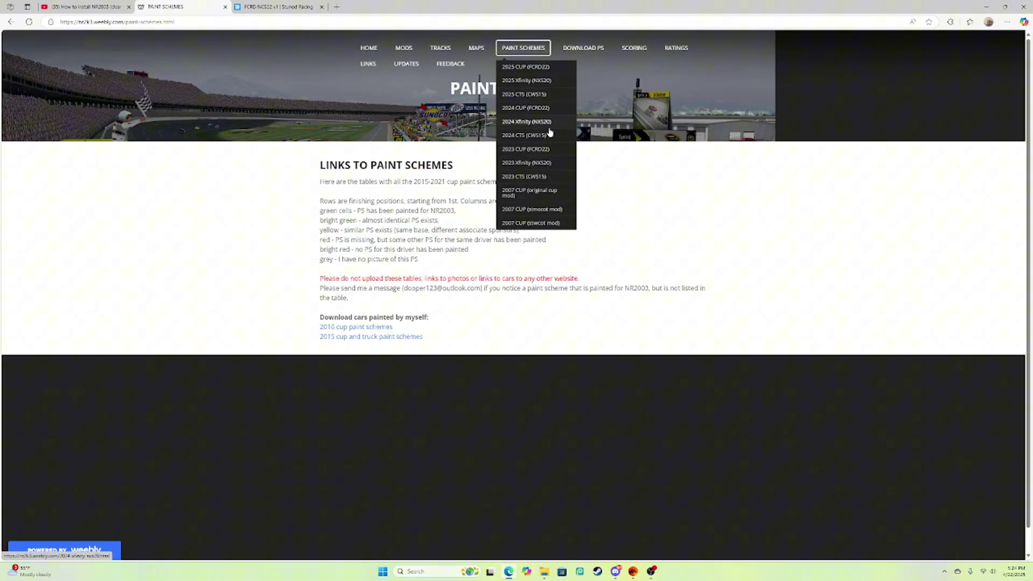
{"action": "scroll", "coordinate": [561, 205], "scroll_direction": "down", "scroll_amount": 2}
{"action": "scroll", "coordinate": [561, 205], "scroll_direction": "up", "scroll_amount": 2}
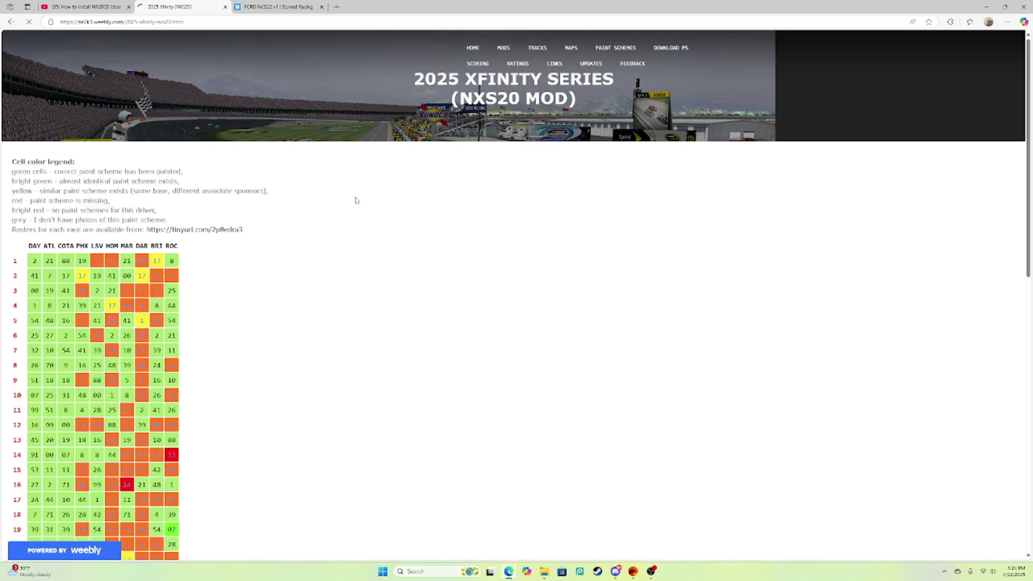
{"action": "left_click", "coordinate": [35, 261]}
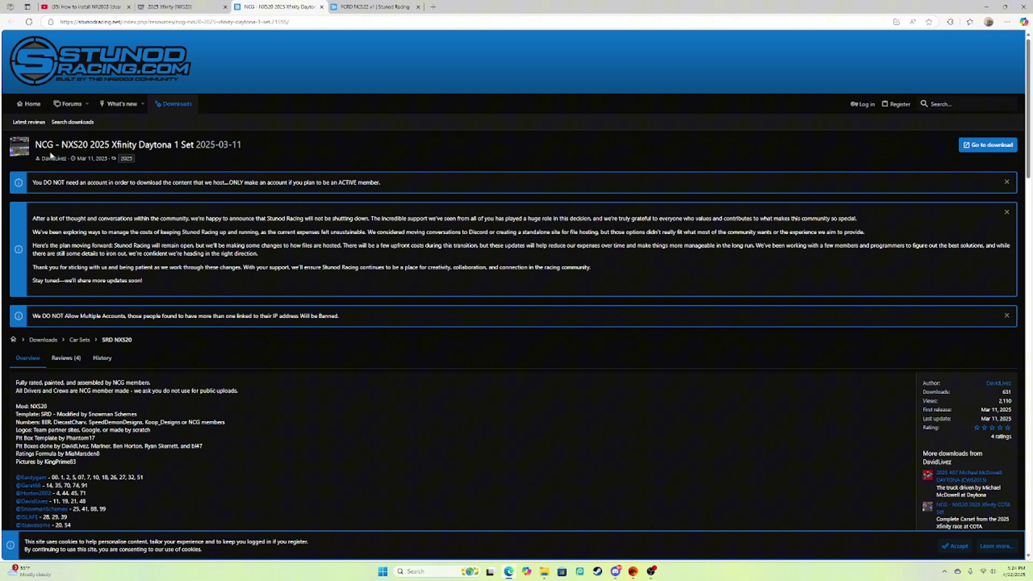
{"action": "left_click", "coordinate": [321, 7]}
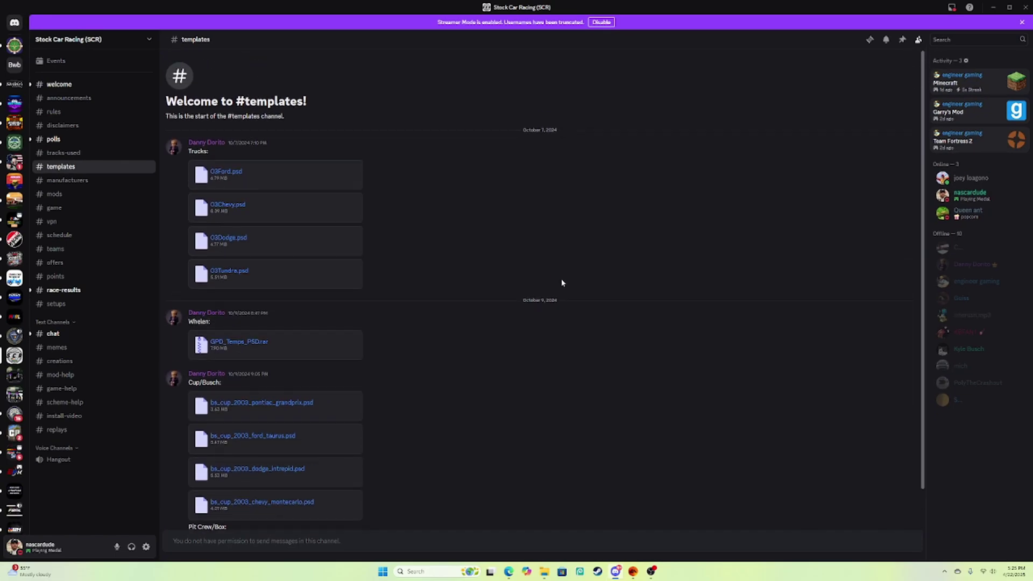
Step: Download the bs_cup_2003_ford_taurus.psd template from Discord's templates channel, and open Photopea in the browser in place of the FCRD NCS22 page
{"action": "scroll", "coordinate": [561, 282], "scroll_direction": "down", "scroll_amount": 2}
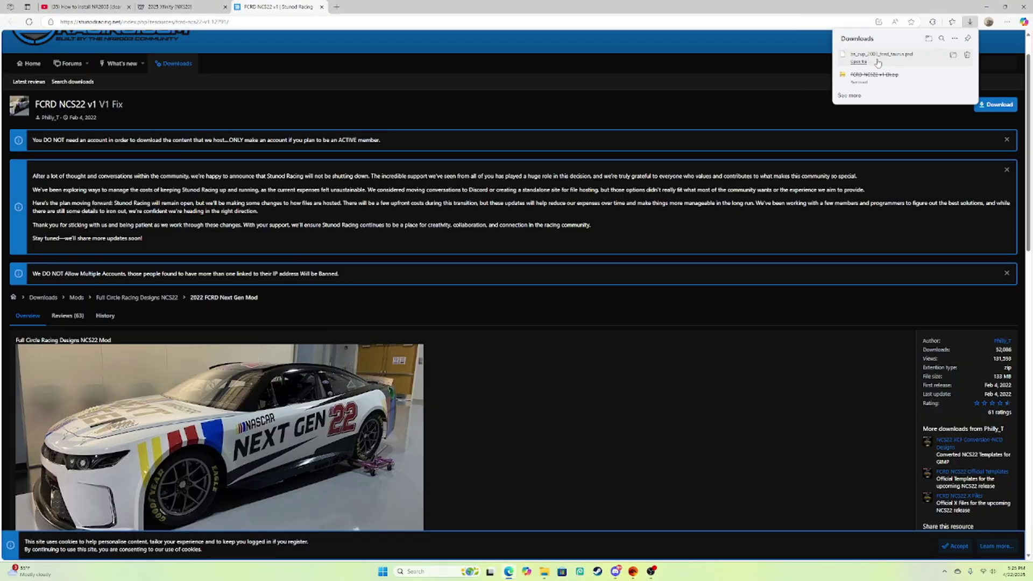
{"action": "left_click", "coordinate": [338, 7]}
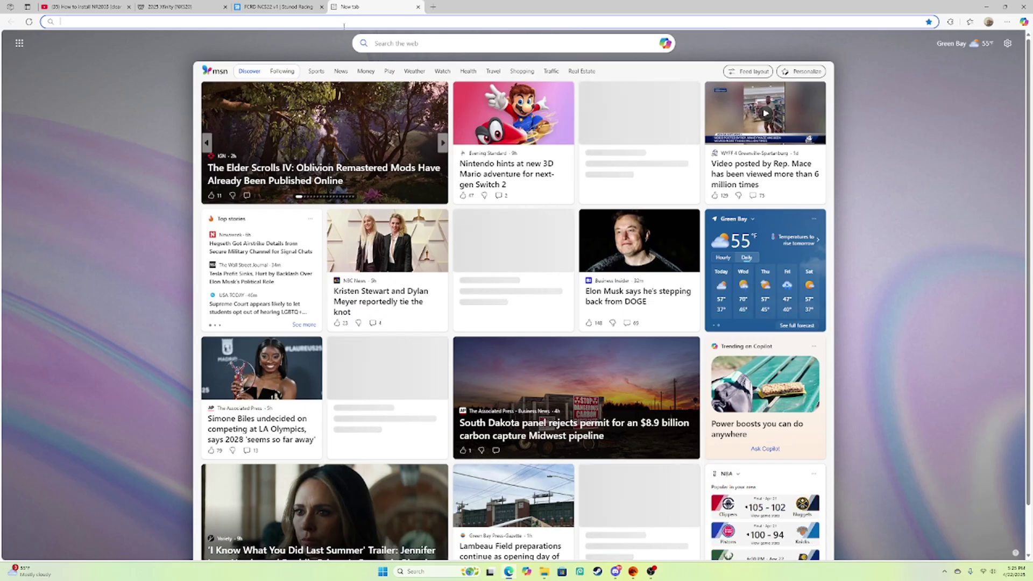
{"action": "left_click", "coordinate": [341, 22]}
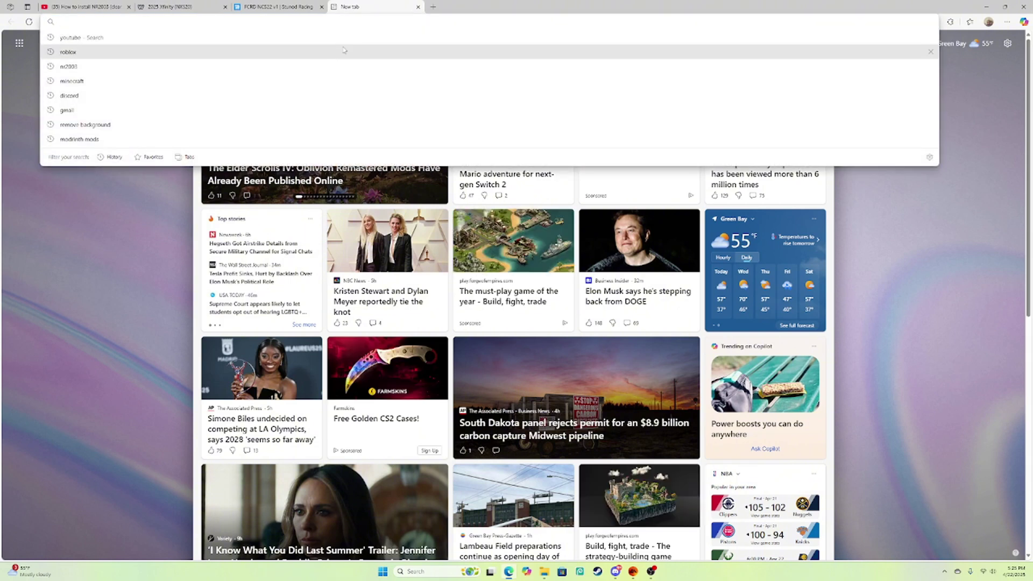
{"action": "type", "text": "ph"}
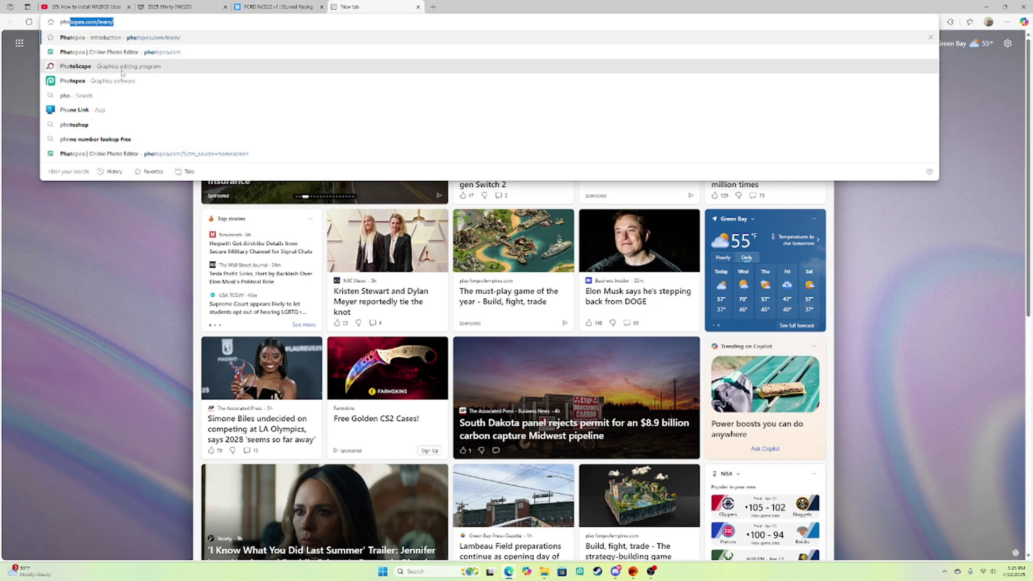
{"action": "type", "text": "o"}
{"action": "key", "text": "Return"}
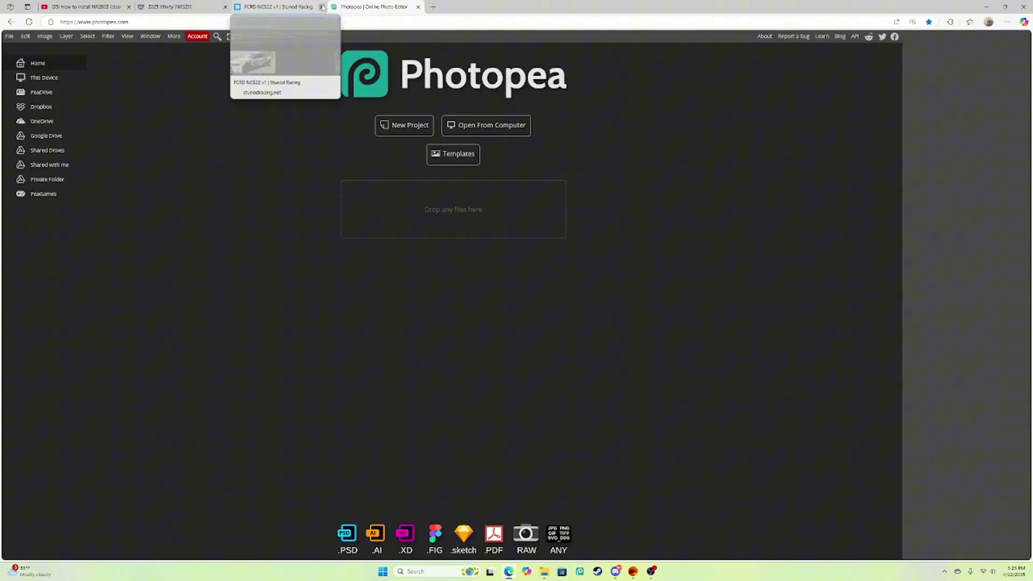
{"action": "left_click", "coordinate": [322, 7]}
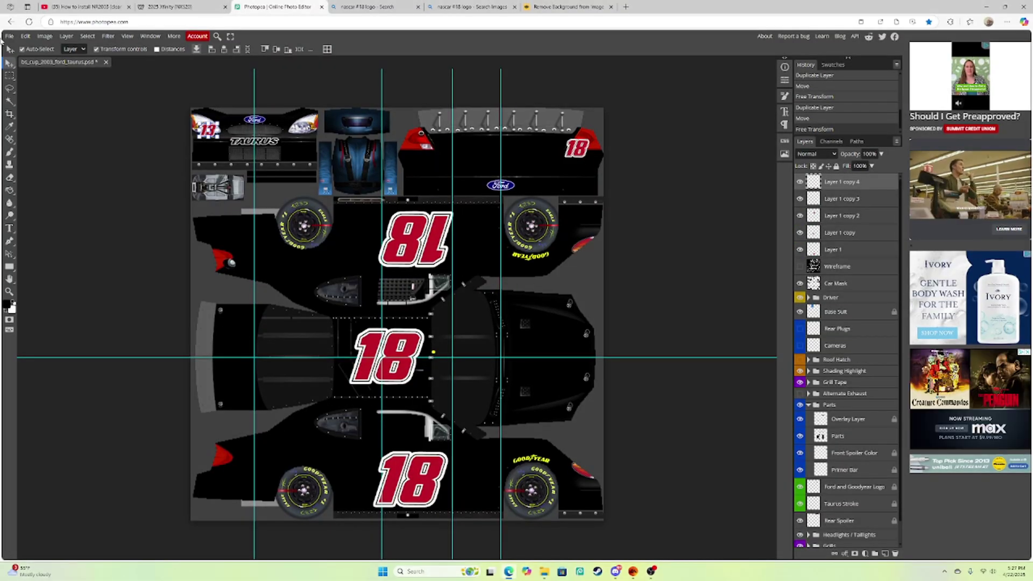
Step: Export the number 18 Ford Taurus paint scheme as a JPG at 1024 by 1024 px
{"action": "left_click", "coordinate": [10, 36]}
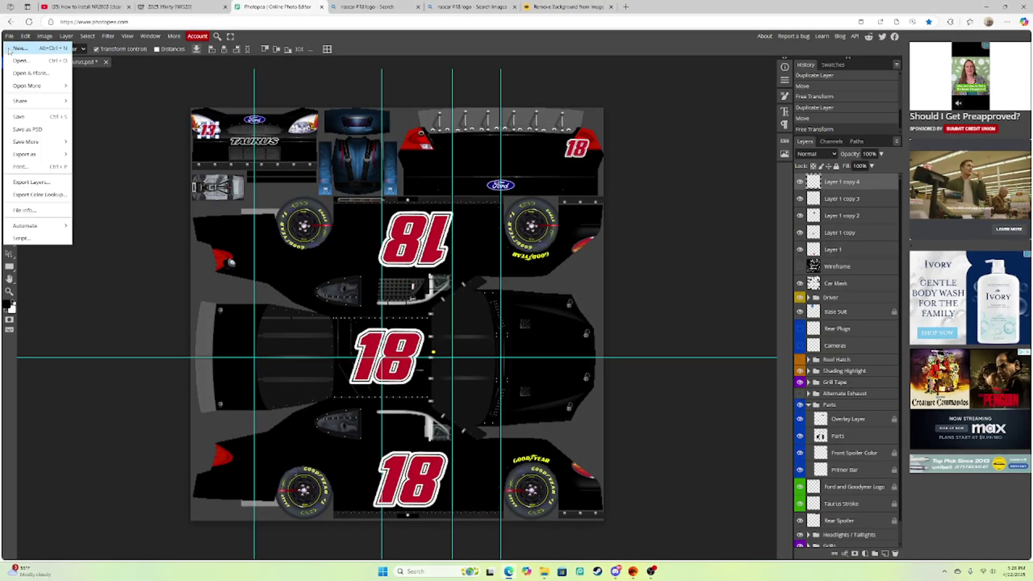
{"action": "mouse_move", "coordinate": [47, 159]}
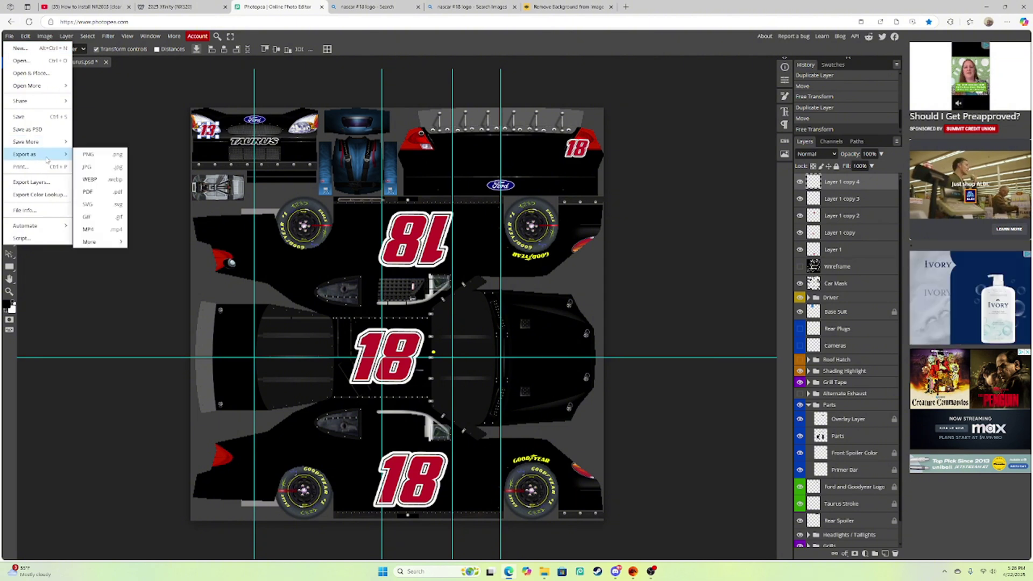
{"action": "left_click", "coordinate": [101, 169]}
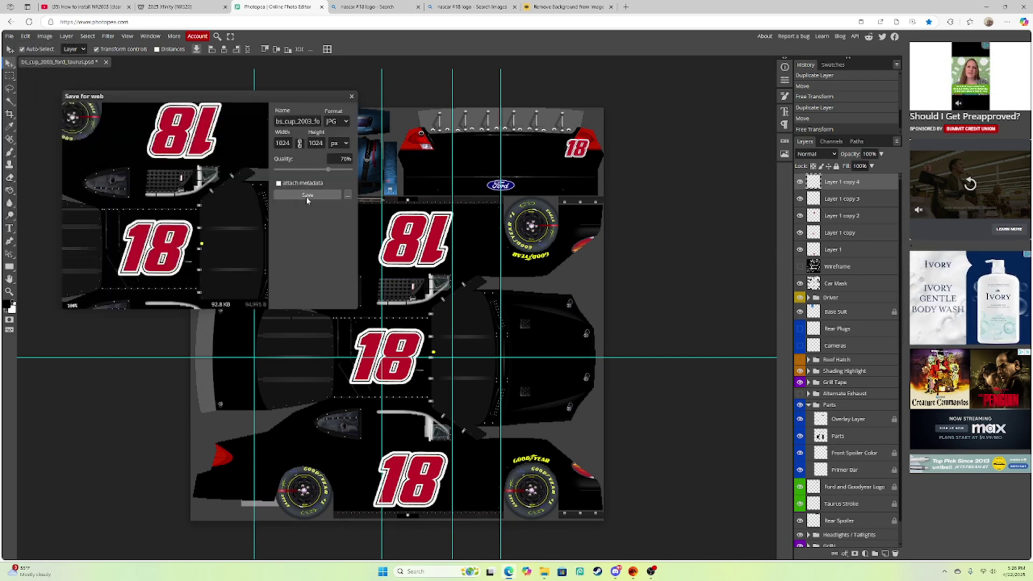
{"action": "left_click", "coordinate": [277, 195]}
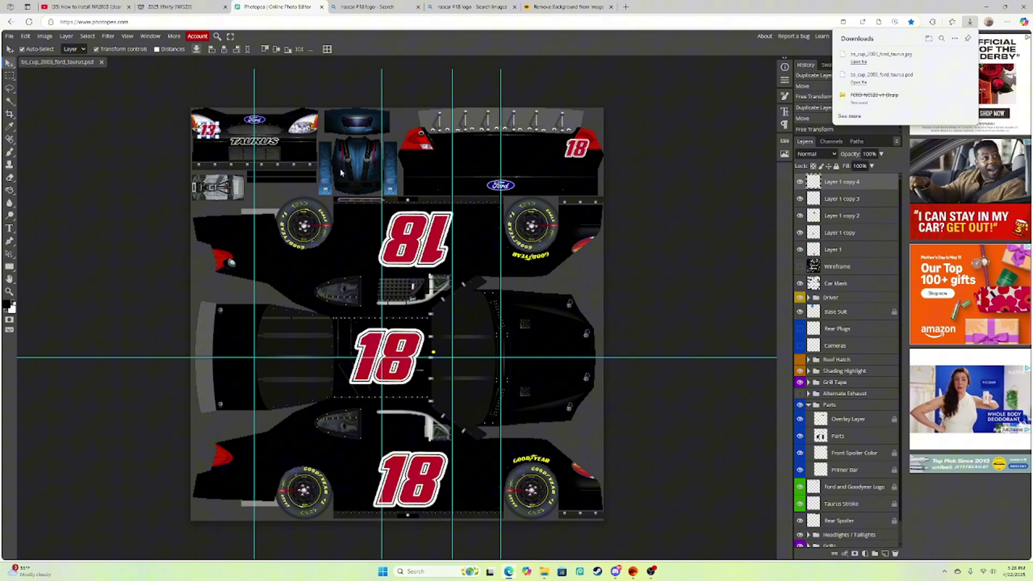
Step: Switch to File Explorer and open the exports_imports folder inside NASCAR Racing 2003 Season
{"action": "left_click", "coordinate": [544, 572]}
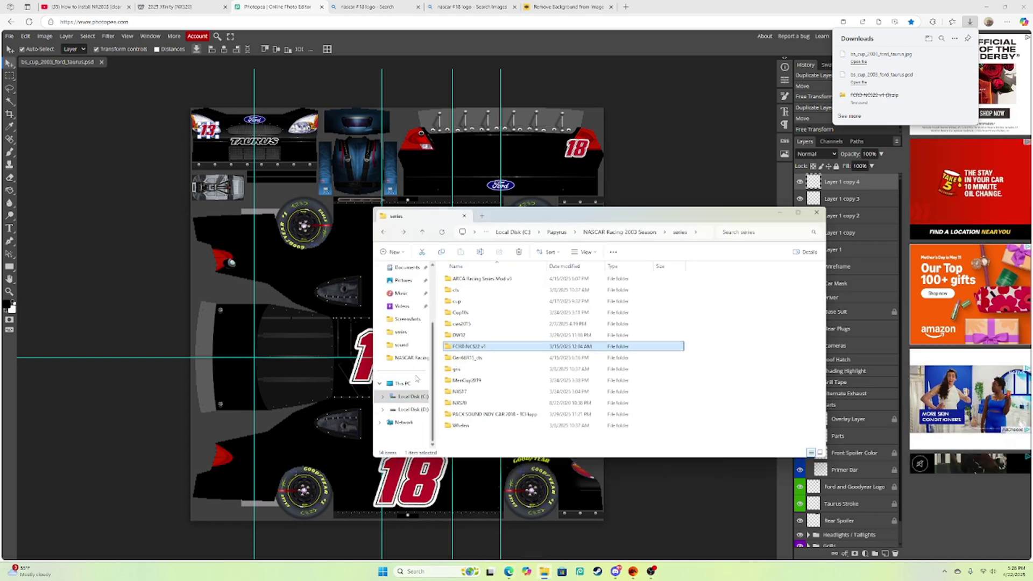
{"action": "left_click", "coordinate": [411, 360]}
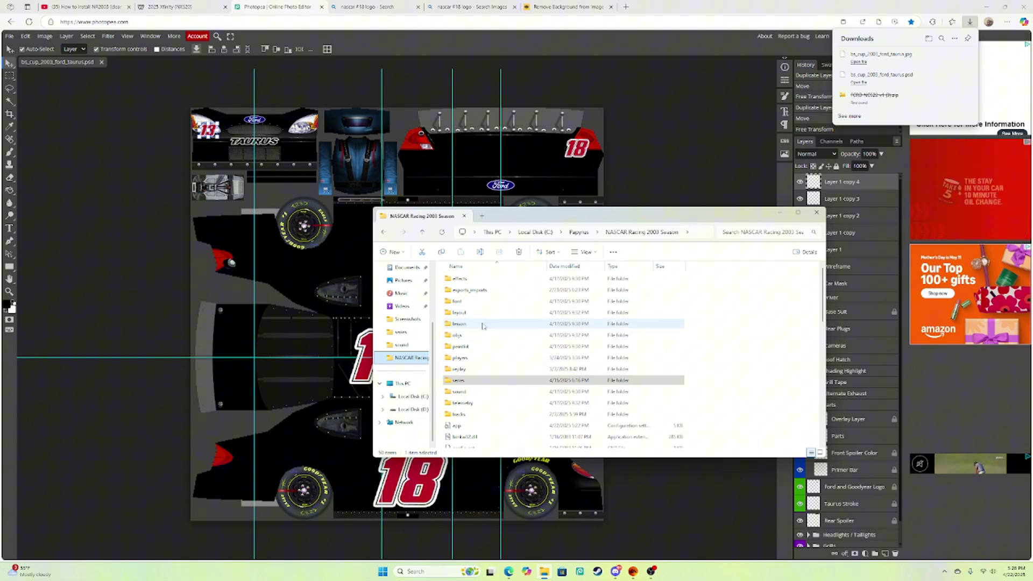
{"action": "double_click", "coordinate": [503, 291]}
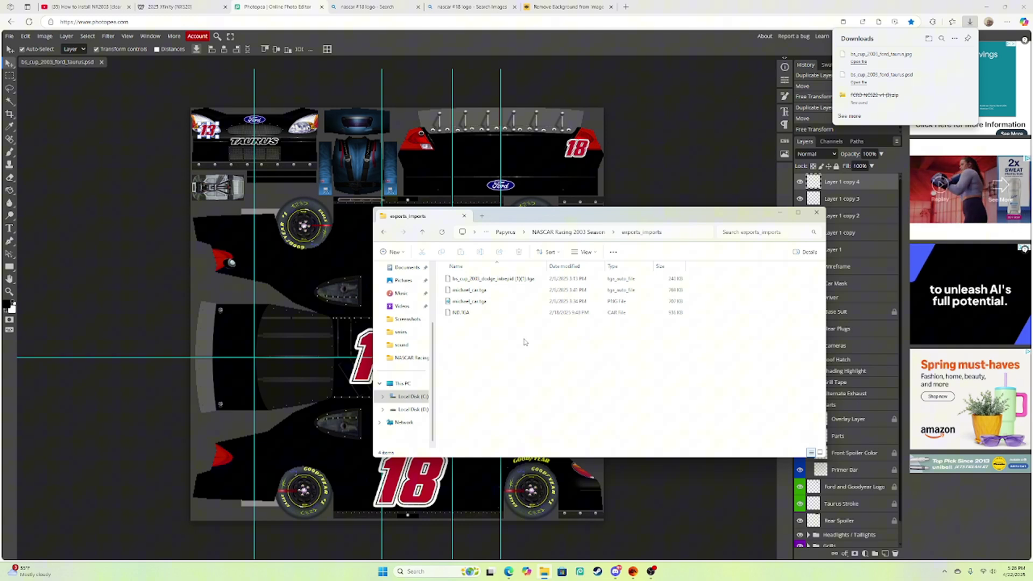
Step: Copy the bs_cup_2003_ford_taurus.jpg file from the Downloads folder
{"action": "scroll", "coordinate": [426, 327], "scroll_direction": "up", "scroll_amount": 3}
{"action": "left_click", "coordinate": [407, 334]}
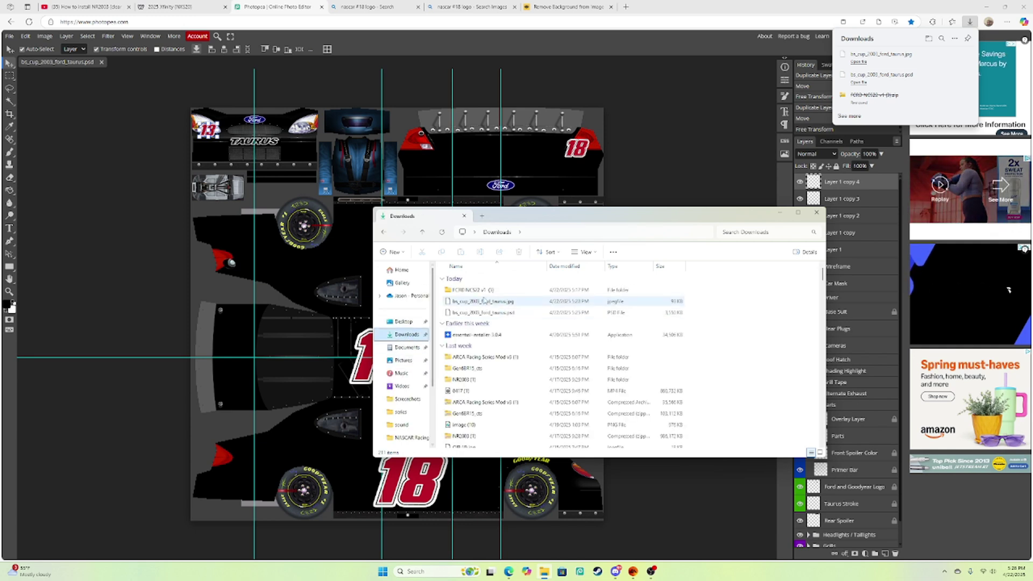
{"action": "left_click", "coordinate": [551, 302]}
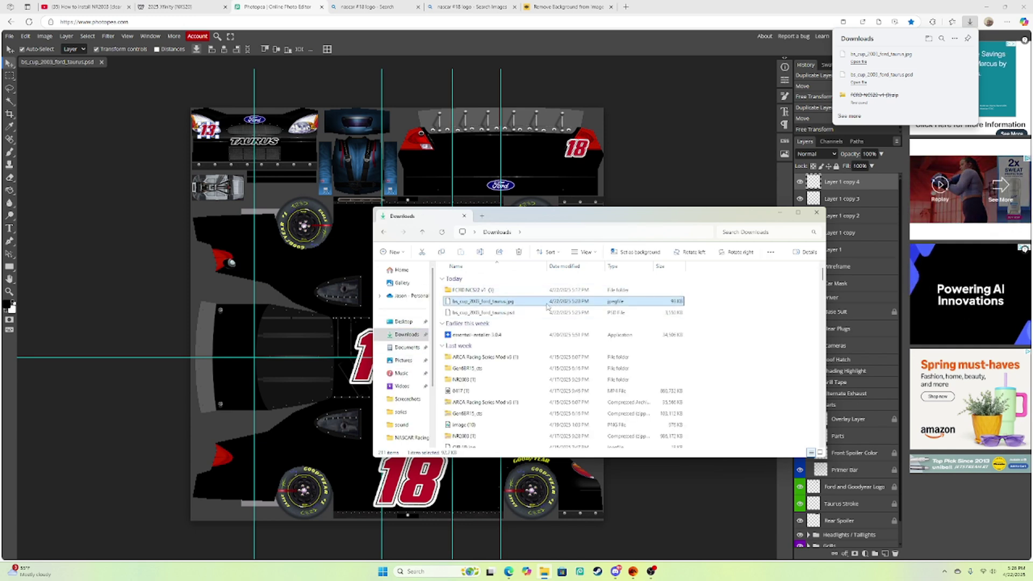
{"action": "right_click", "coordinate": [547, 307]}
{"action": "key", "text": "Escape"}
{"action": "left_click", "coordinate": [545, 280]}
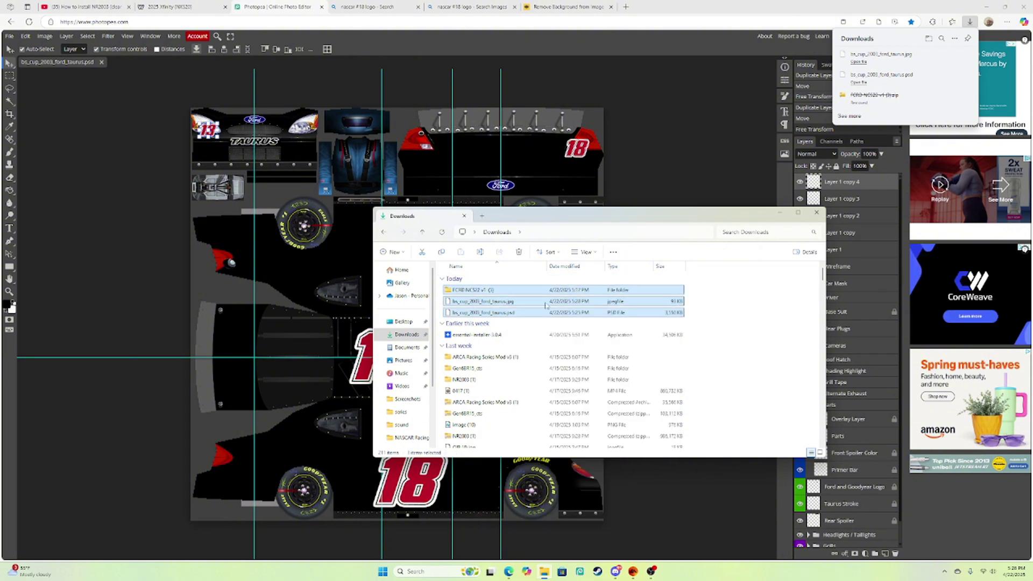
{"action": "right_click", "coordinate": [545, 305]}
{"action": "key", "text": "Escape"}
{"action": "left_click", "coordinate": [566, 303]}
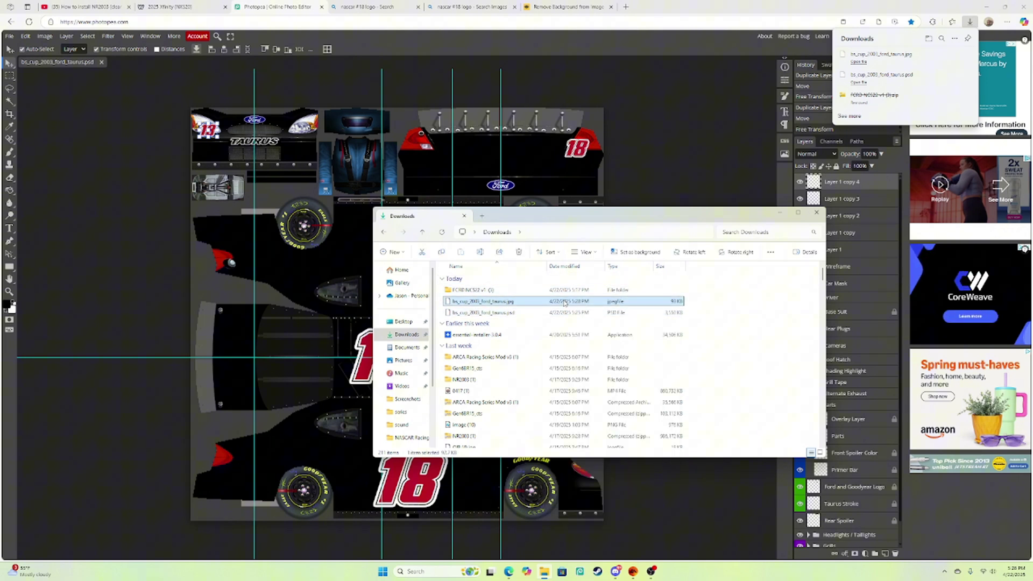
{"action": "right_click", "coordinate": [543, 299]}
{"action": "left_click", "coordinate": [596, 267]}
{"action": "key", "text": "Escape"}
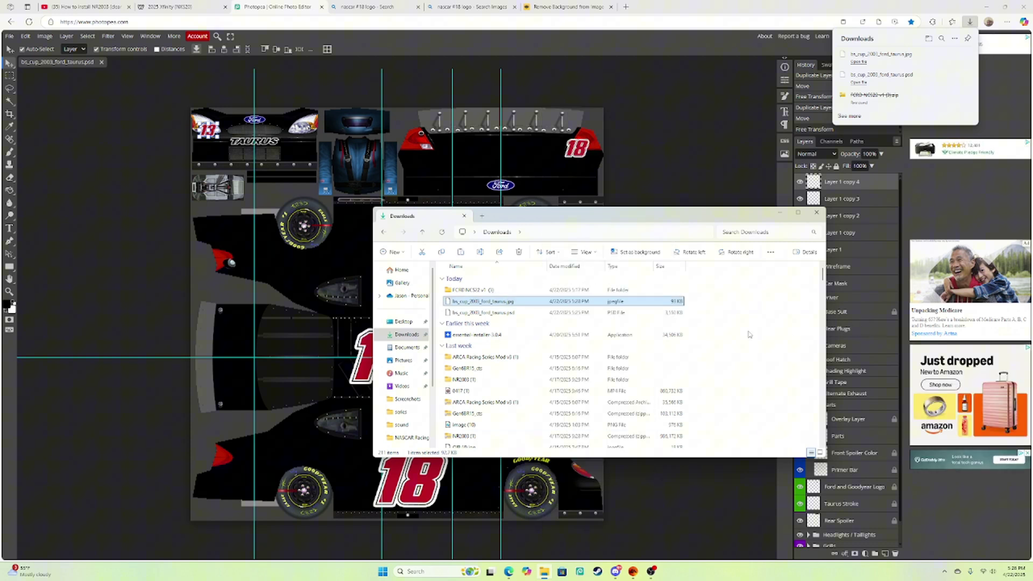
Step: Paste the copied Taurus JPG into the exports_imports folder of NASCAR Racing 2003 Season
{"action": "scroll", "coordinate": [412, 368], "scroll_direction": "down", "scroll_amount": 2}
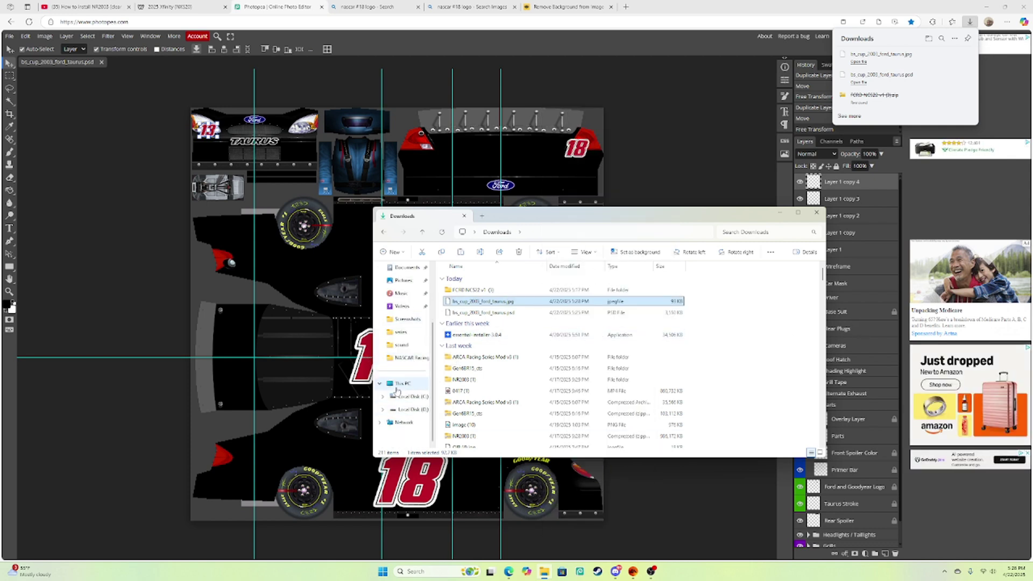
{"action": "left_click", "coordinate": [404, 358]}
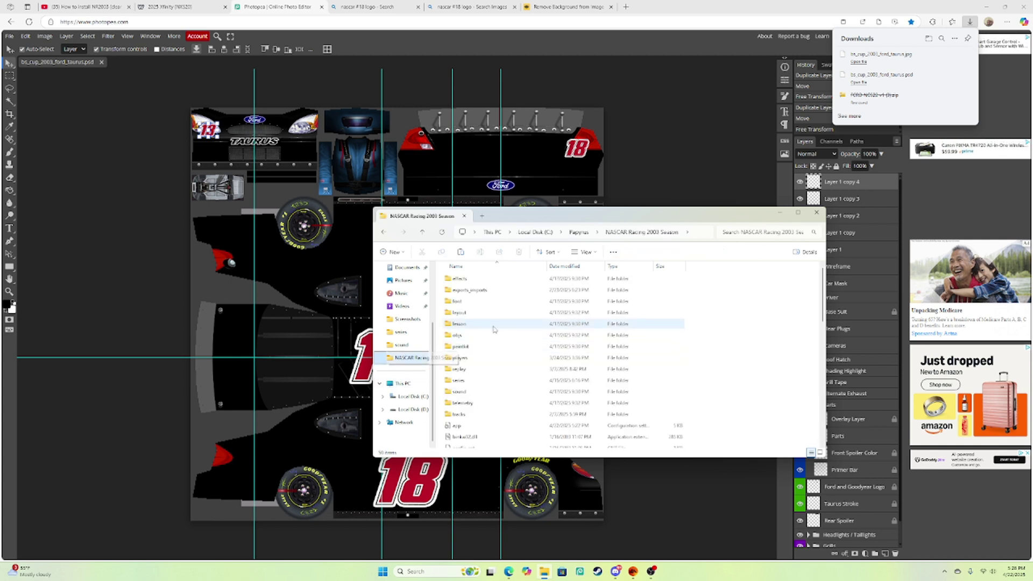
{"action": "double_click", "coordinate": [477, 295]}
{"action": "key", "text": "ctrl+v"}
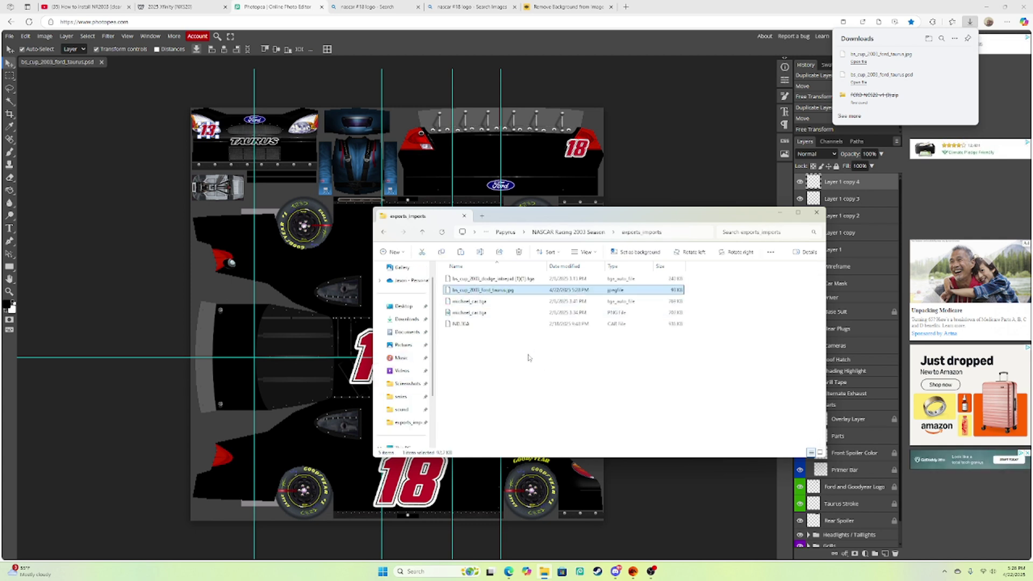
{"action": "left_click", "coordinate": [528, 356]}
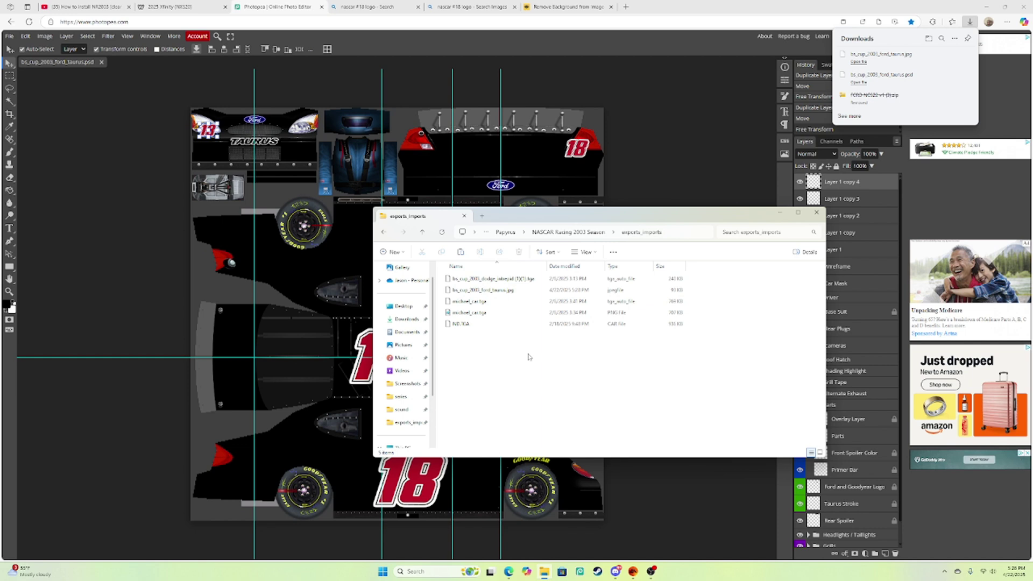
{"action": "right_click", "coordinate": [523, 291]}
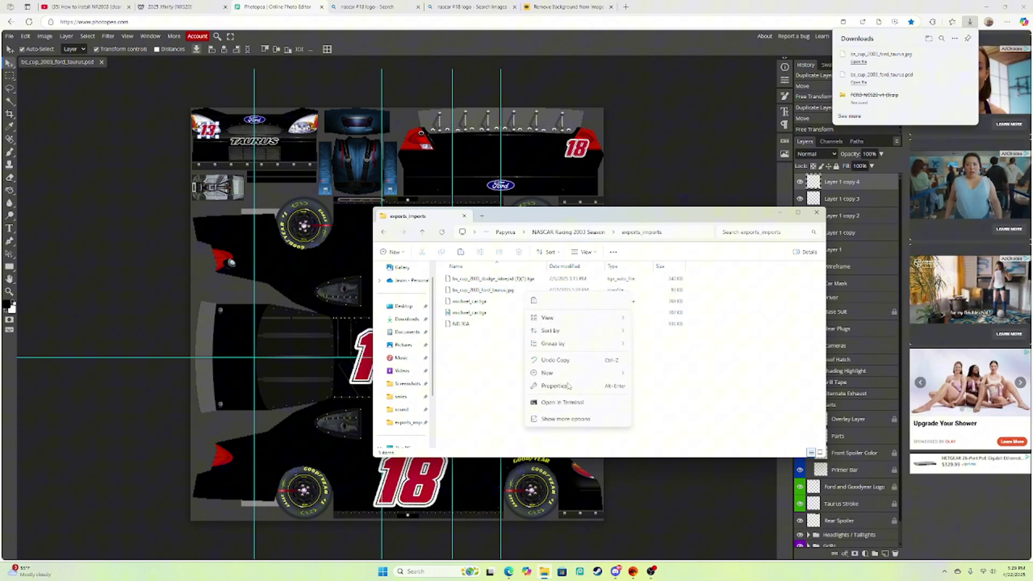
{"action": "left_click", "coordinate": [566, 420]}
{"action": "right_click", "coordinate": [526, 292]}
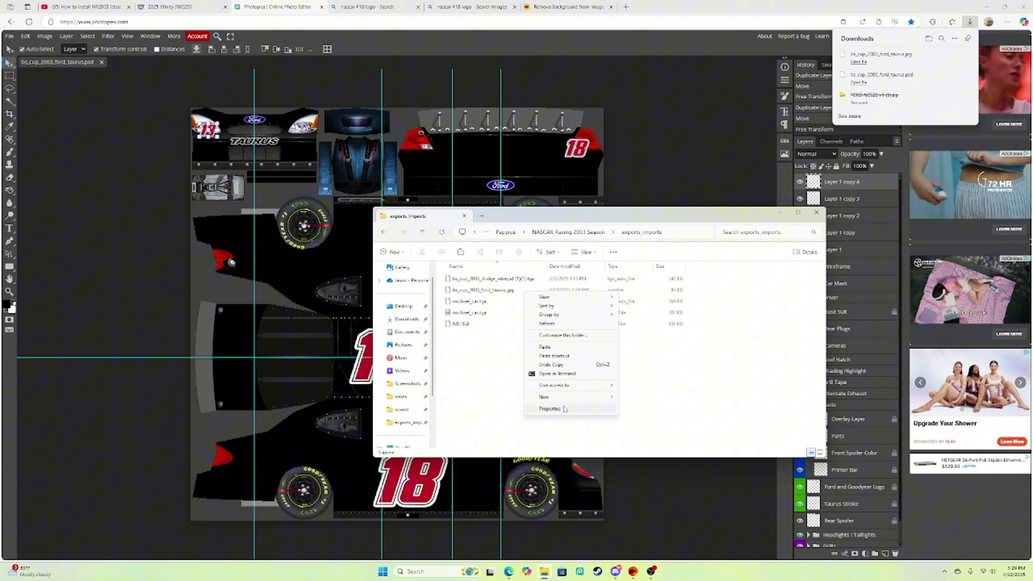
{"action": "key", "text": "Escape"}
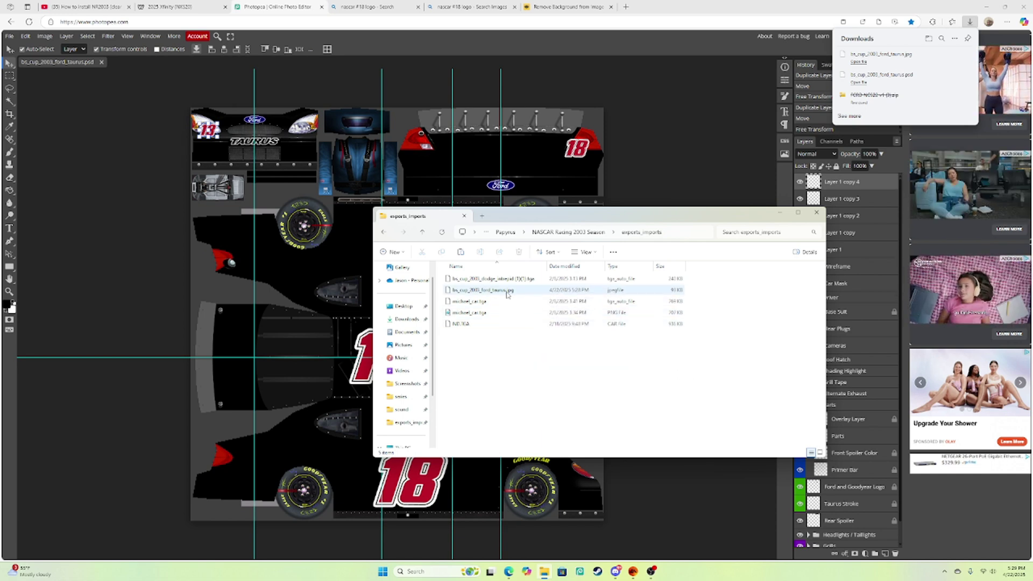
{"action": "left_click", "coordinate": [506, 291]}
{"action": "double_click", "coordinate": [507, 290]}
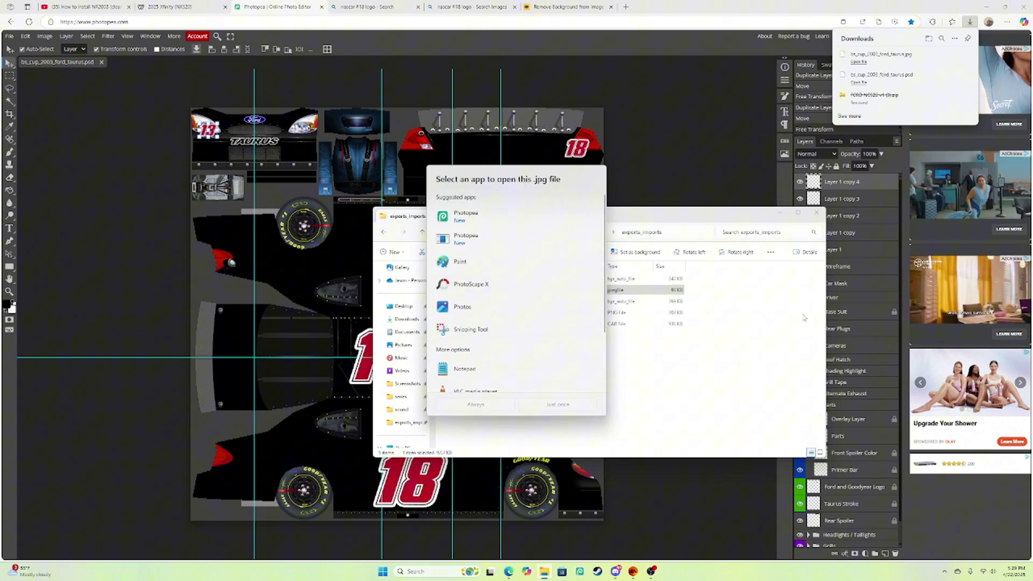
{"action": "key", "text": "Escape"}
{"action": "right_click", "coordinate": [526, 290]}
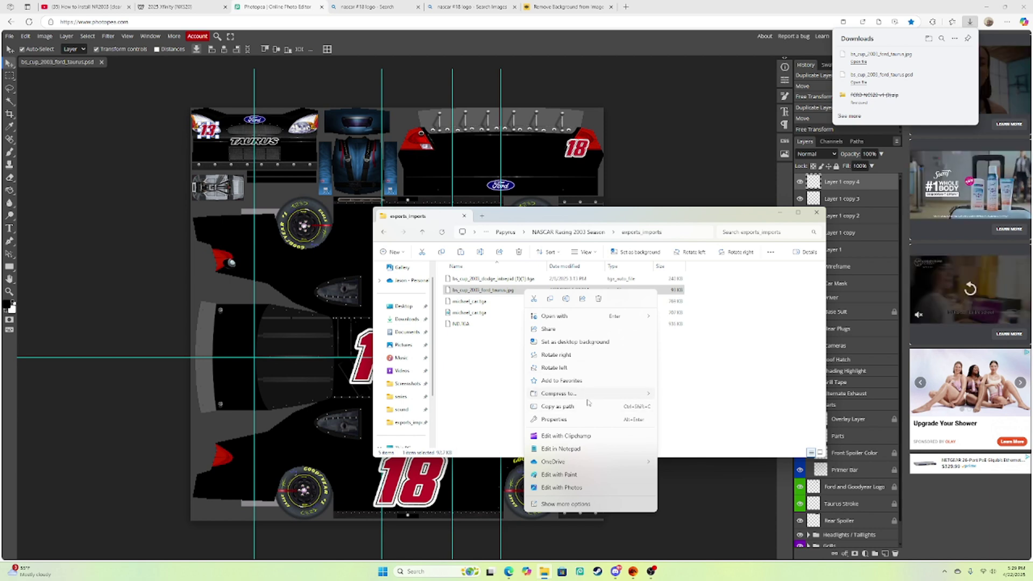
{"action": "left_click", "coordinate": [702, 369]}
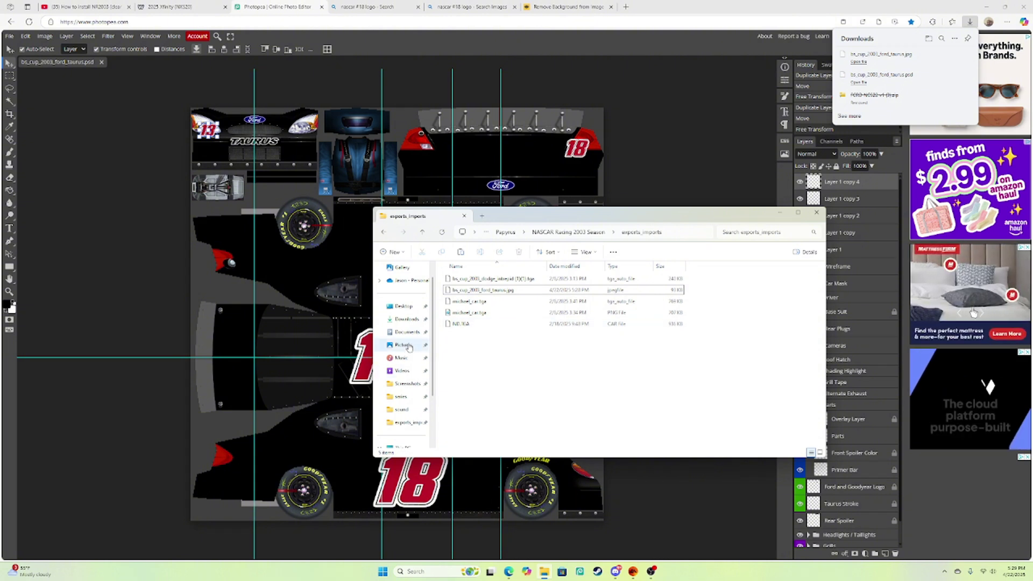
Step: Browse from Local Disk (C:) through the Papyrus folder to NASCAR Racing 2003 Season and launch the game
{"action": "left_click", "coordinate": [406, 319]}
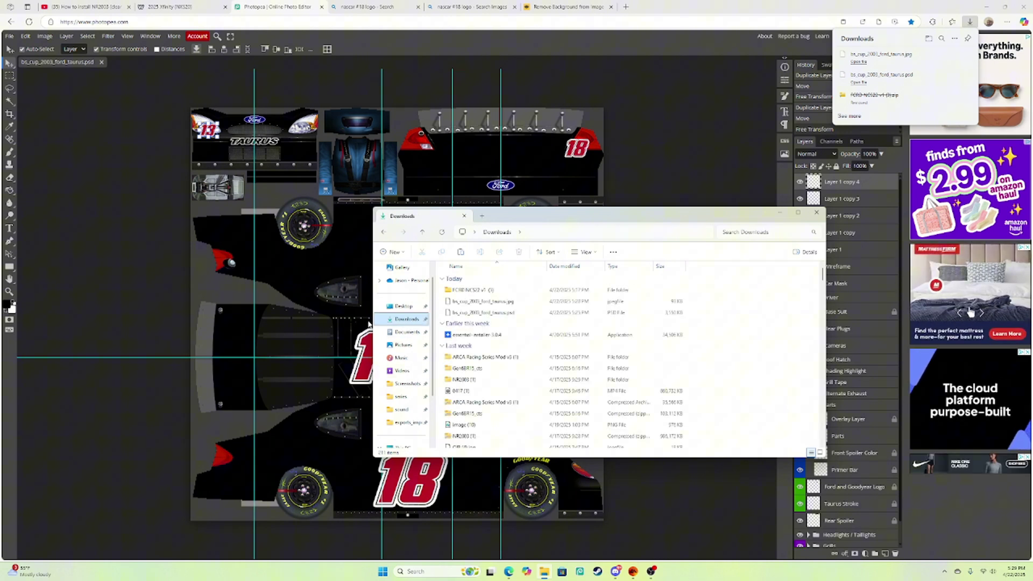
{"action": "scroll", "coordinate": [403, 377], "scroll_direction": "down", "scroll_amount": 2}
{"action": "left_click", "coordinate": [404, 396]}
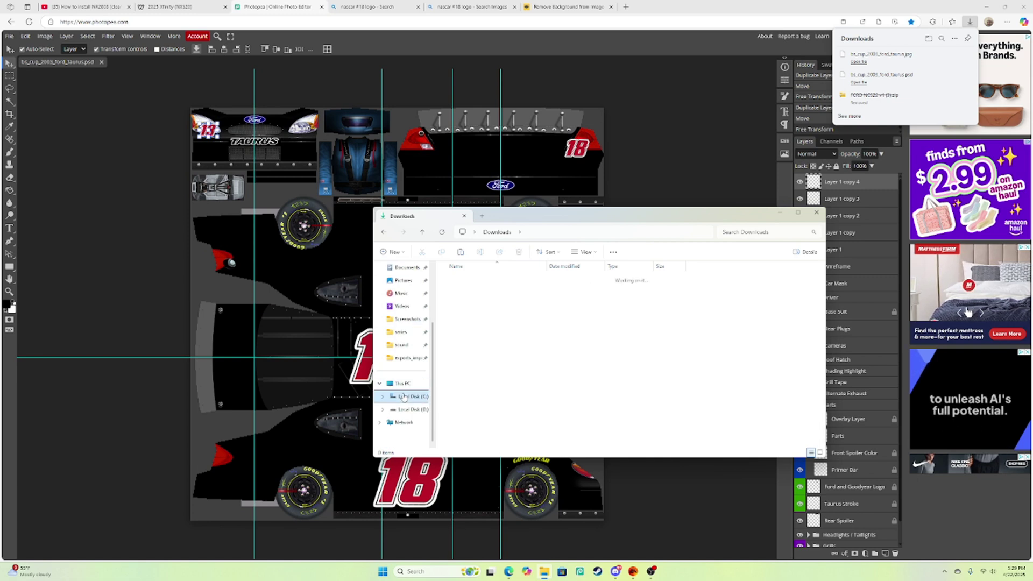
{"action": "left_click", "coordinate": [405, 383]}
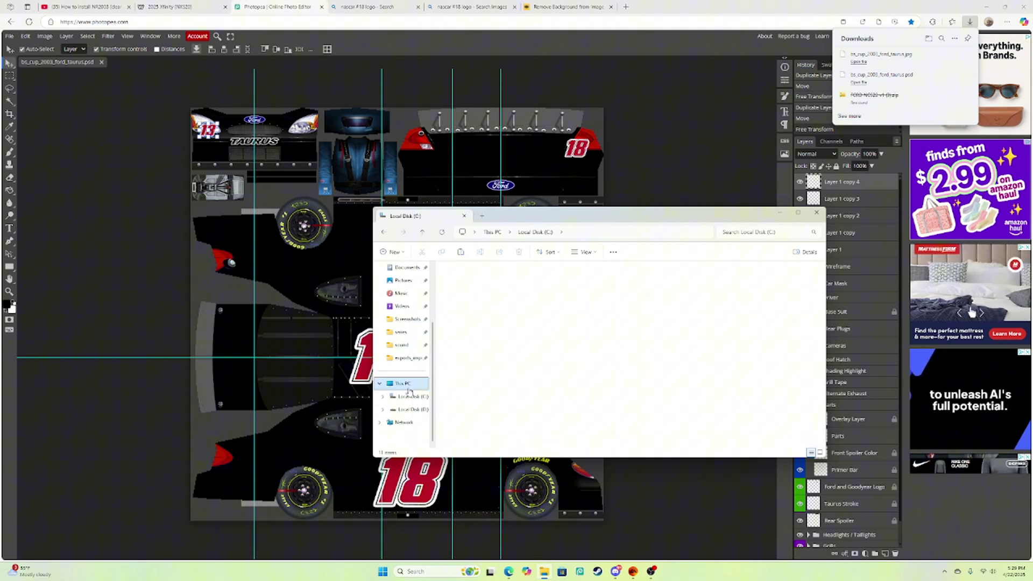
{"action": "double_click", "coordinate": [473, 294]}
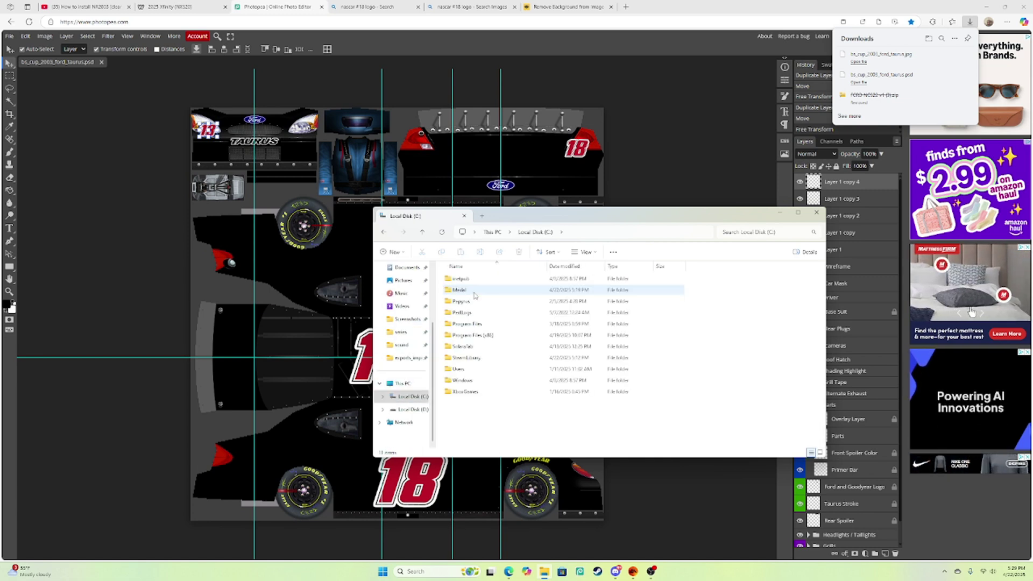
{"action": "double_click", "coordinate": [501, 303]}
{"action": "double_click", "coordinate": [474, 280]}
{"action": "scroll", "coordinate": [474, 333], "scroll_direction": "down", "scroll_amount": 3}
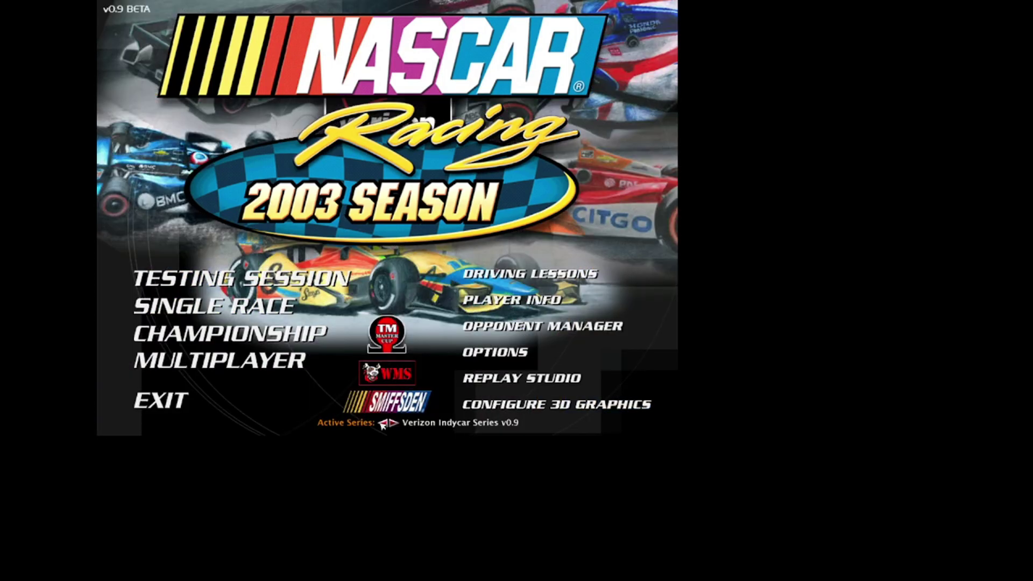
Step: Set the active series to NASCAR Cup and open the Opponent Manager
{"action": "left_click", "coordinate": [383, 424]}
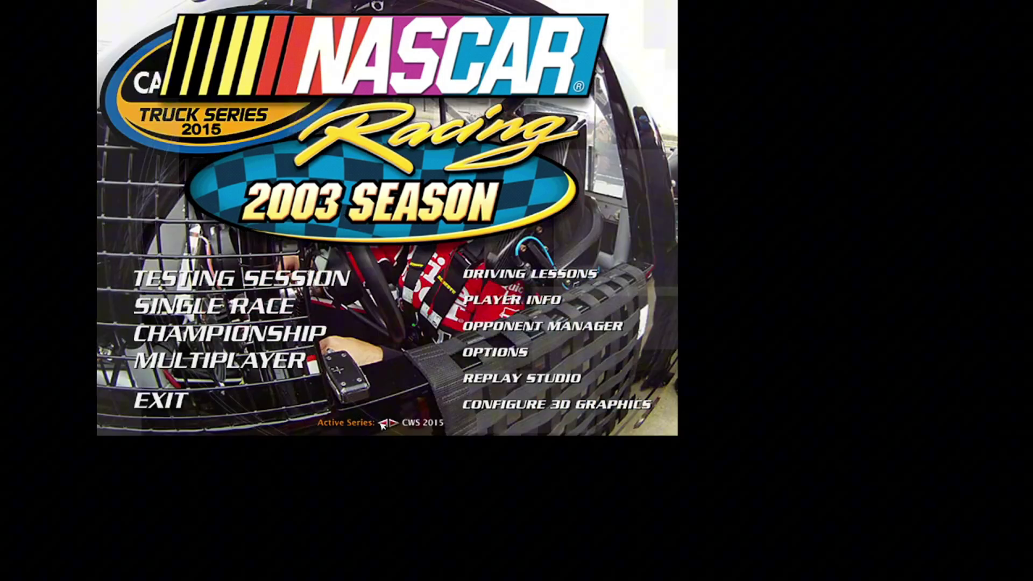
{"action": "left_click", "coordinate": [385, 423]}
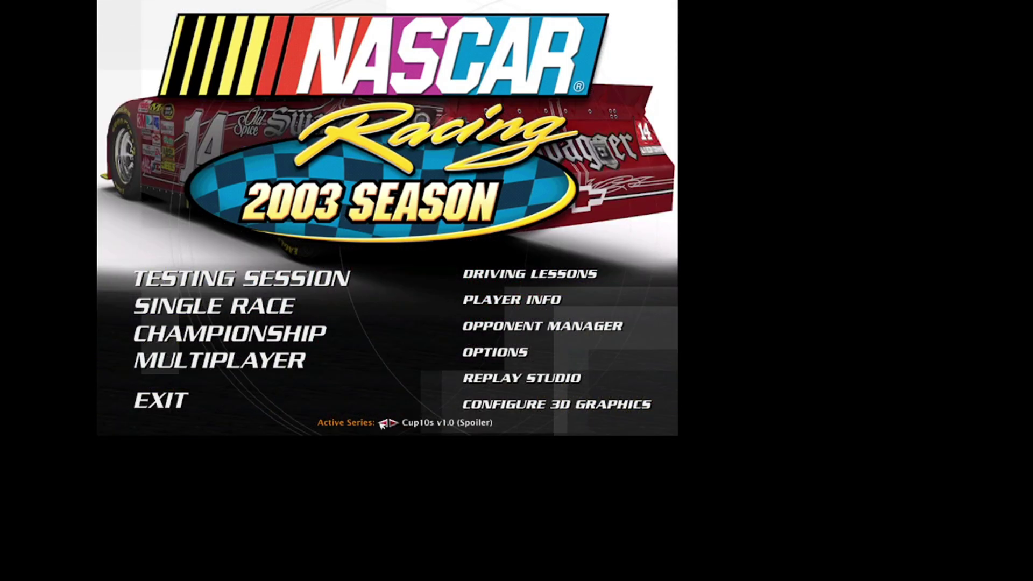
{"action": "left_click", "coordinate": [387, 422]}
{"action": "left_click", "coordinate": [392, 424]}
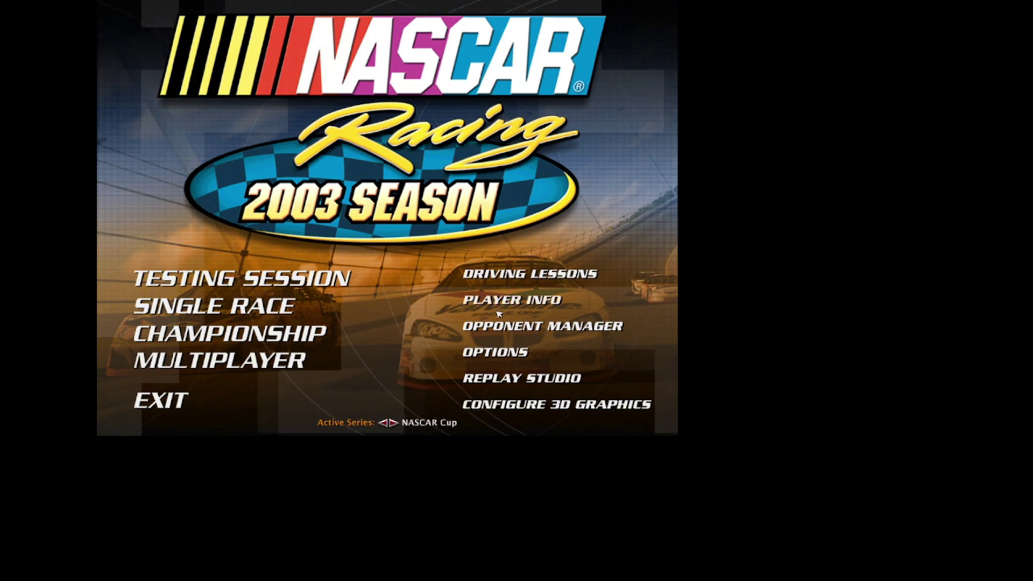
{"action": "left_click", "coordinate": [535, 325]}
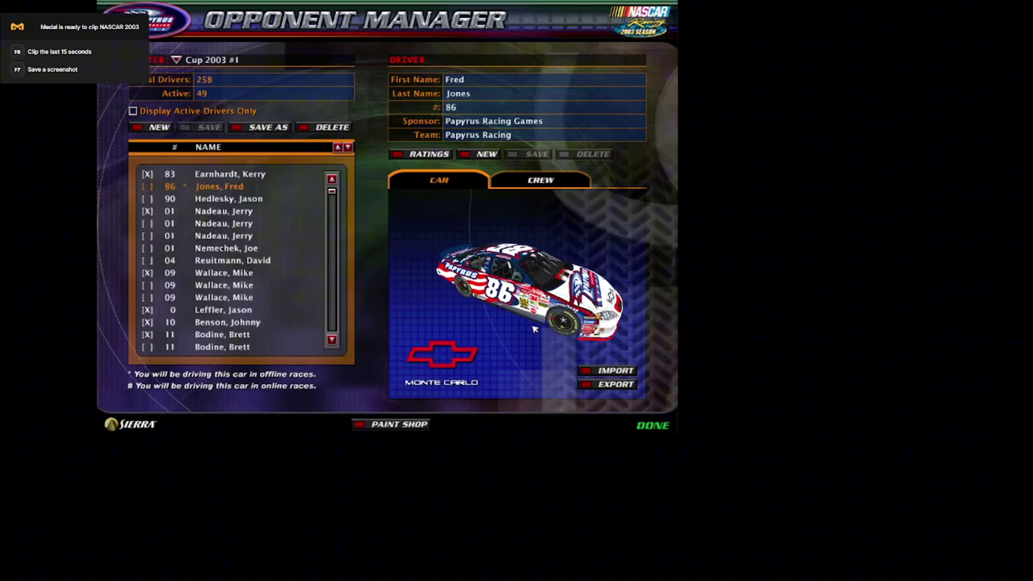
Step: Open the Paint Shop for the number 86 Monte Carlo and import the bs_cup_2003_dodge_intre texture
{"action": "left_click", "coordinate": [388, 425]}
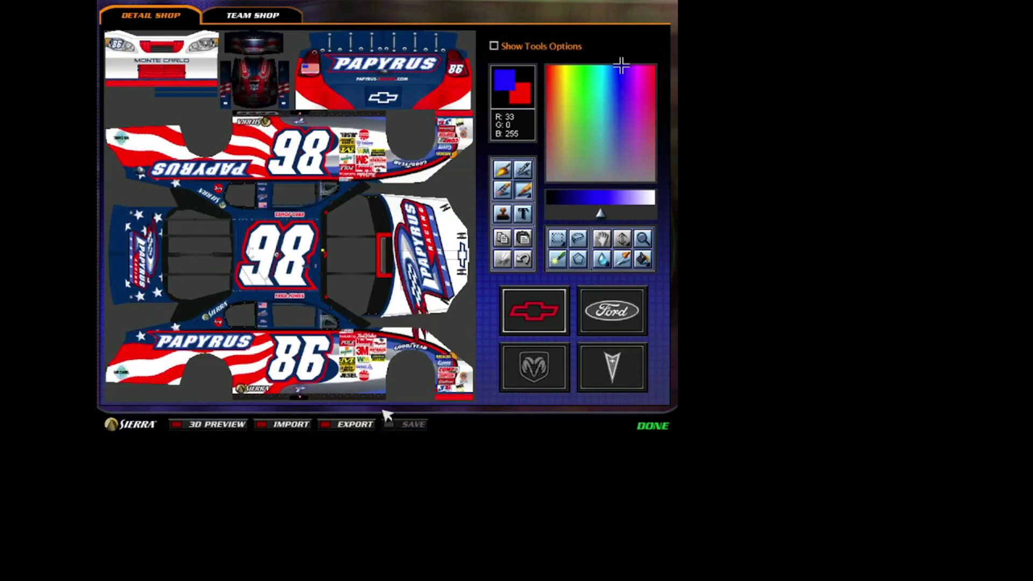
{"action": "left_click", "coordinate": [293, 425]}
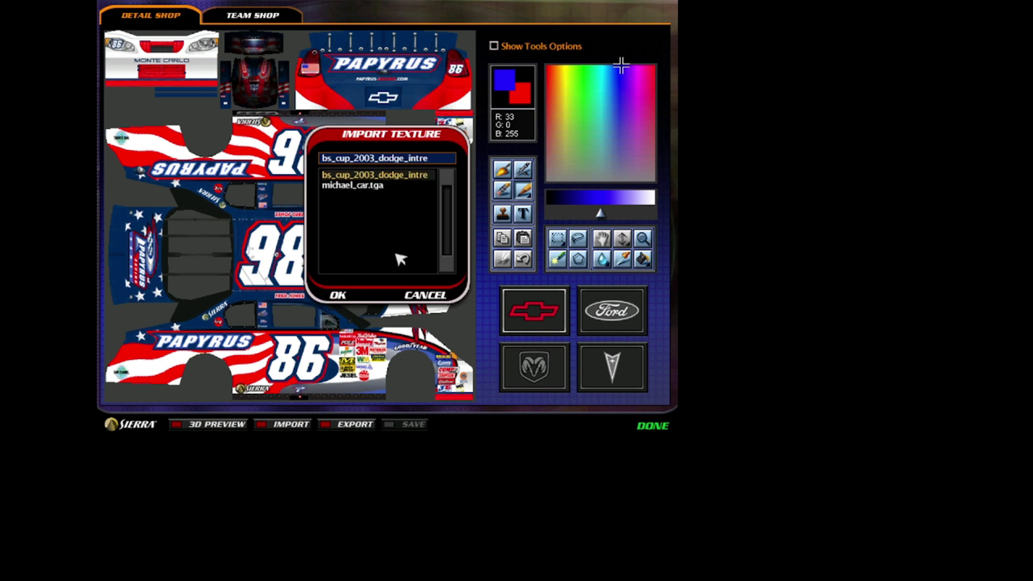
{"action": "left_click", "coordinate": [338, 295]}
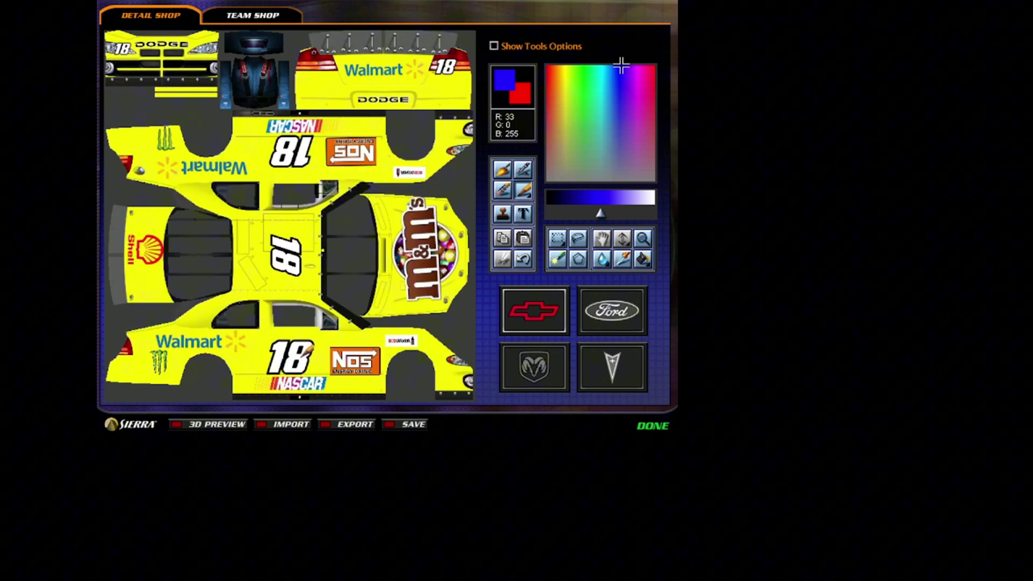
Step: Look over the importable textures again without importing one, and try the texture export in the Paint Shop
{"action": "left_click", "coordinate": [299, 429]}
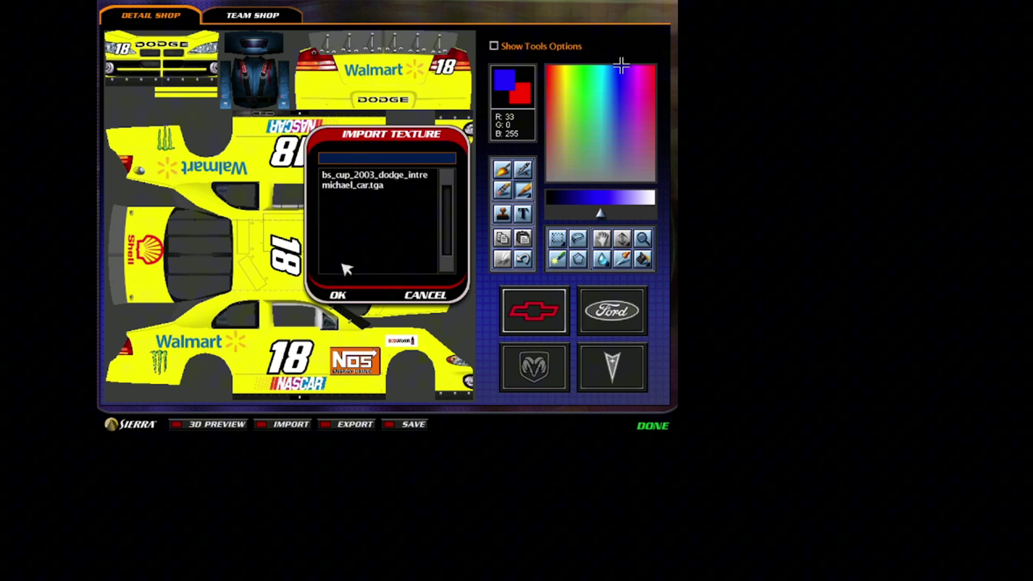
{"action": "left_click", "coordinate": [433, 297]}
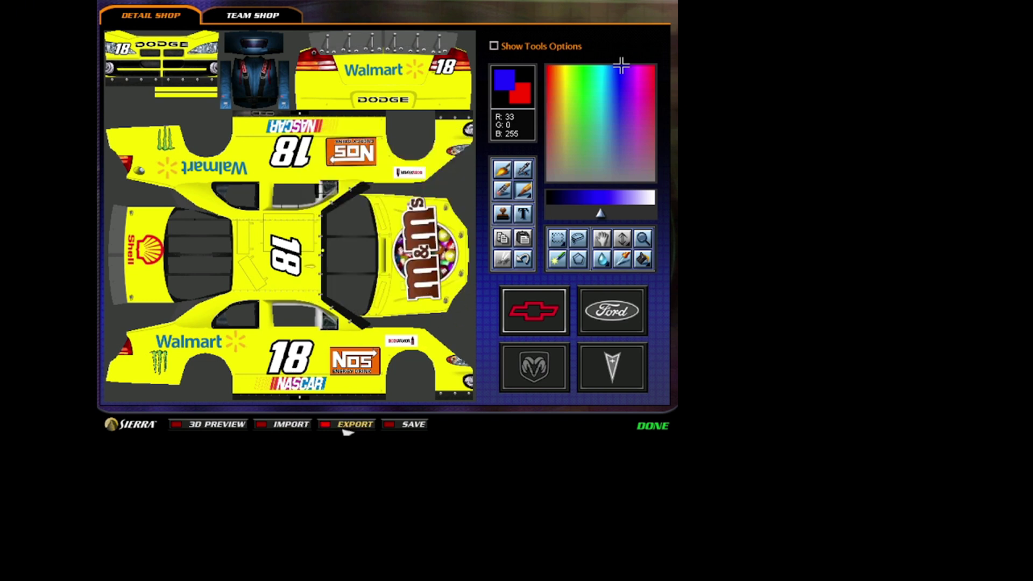
{"action": "left_click", "coordinate": [347, 427]}
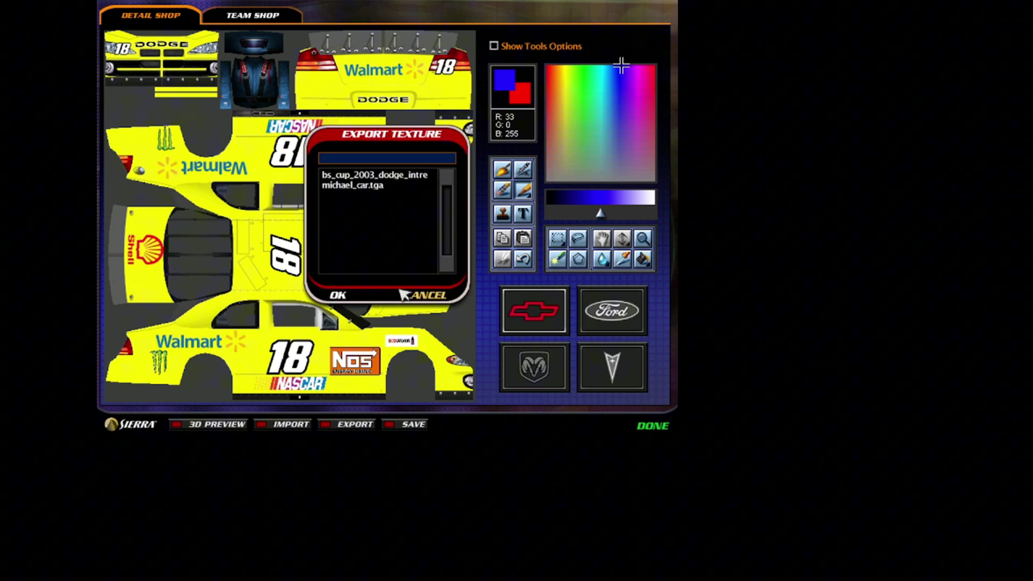
{"action": "left_click", "coordinate": [338, 296]}
{"action": "left_click", "coordinate": [388, 254]}
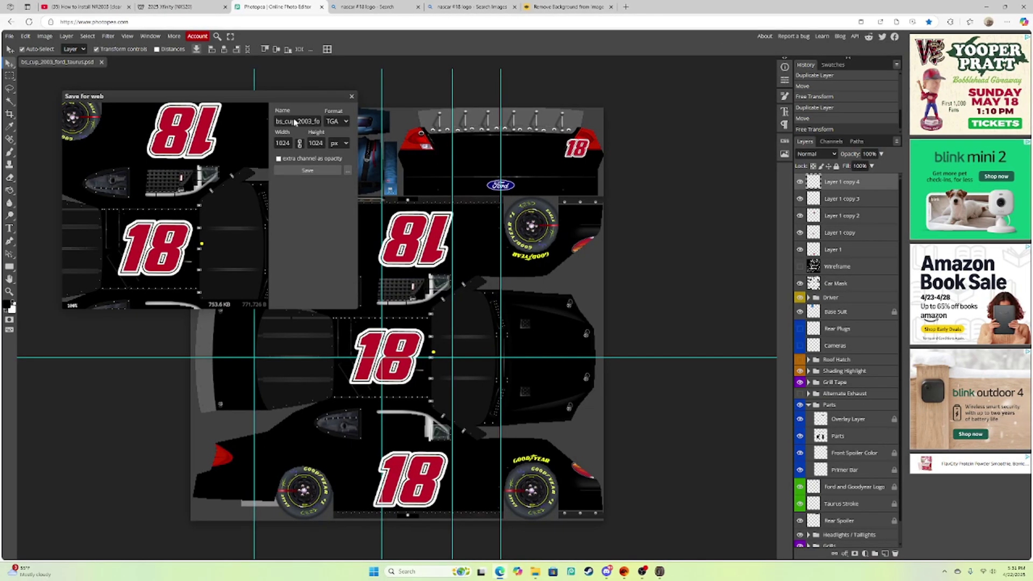
Step: In Photopea, close the TGA export dialog for the number 18 Ford Taurus scheme without saving
{"action": "left_click", "coordinate": [352, 97]}
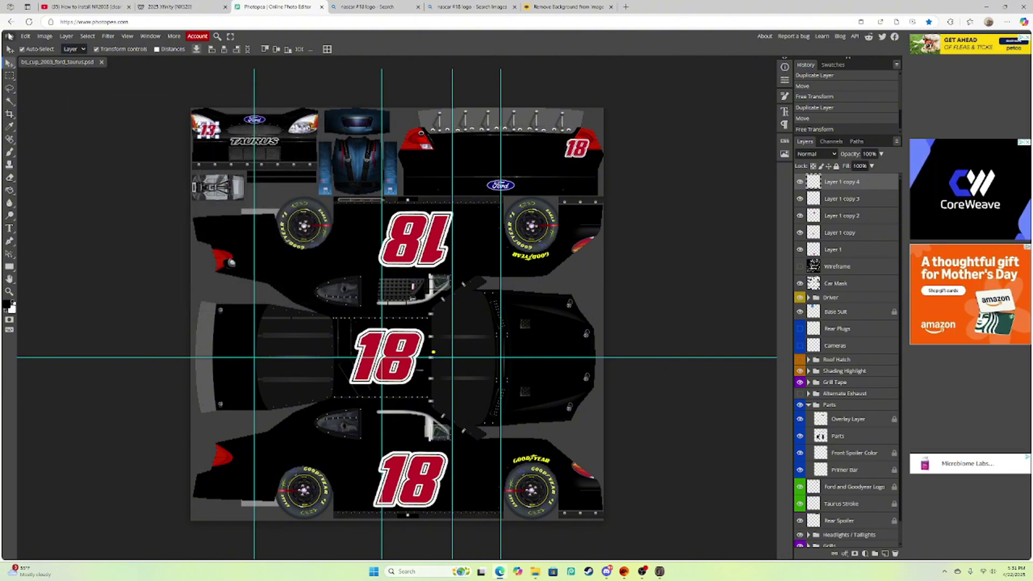
Step: Export the number 18 Ford Taurus scheme from Photopea as a TGA file at 1024 by 1024 px
{"action": "left_click", "coordinate": [9, 35]}
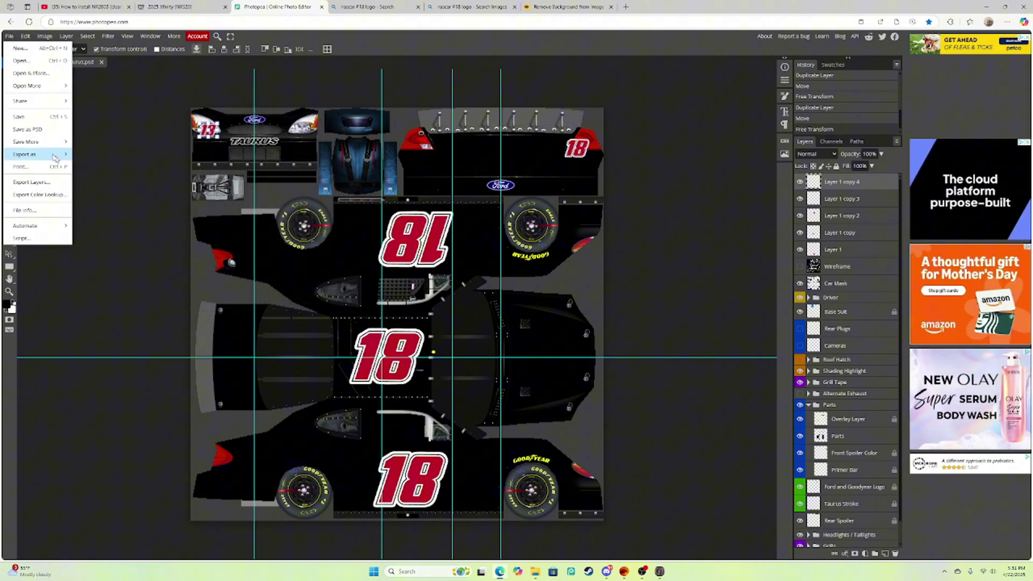
{"action": "mouse_move", "coordinate": [34, 154]}
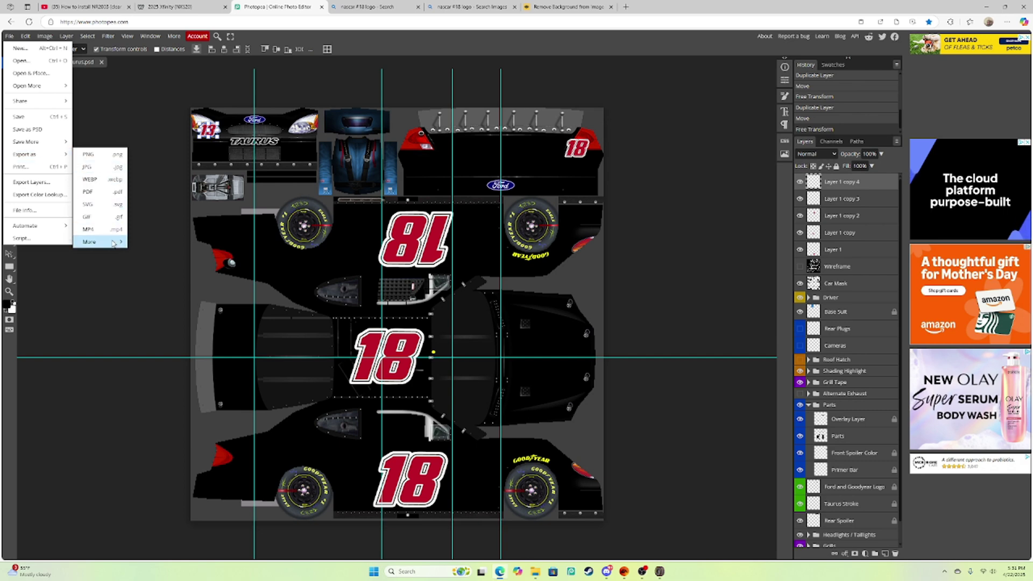
{"action": "mouse_move", "coordinate": [113, 243]}
{"action": "left_click", "coordinate": [160, 279]}
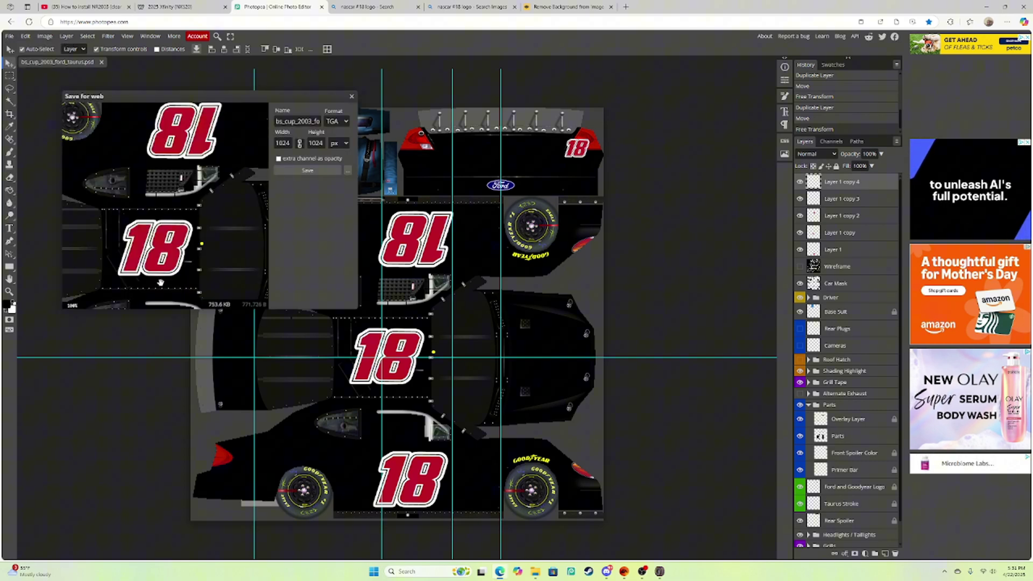
{"action": "left_click", "coordinate": [327, 173]}
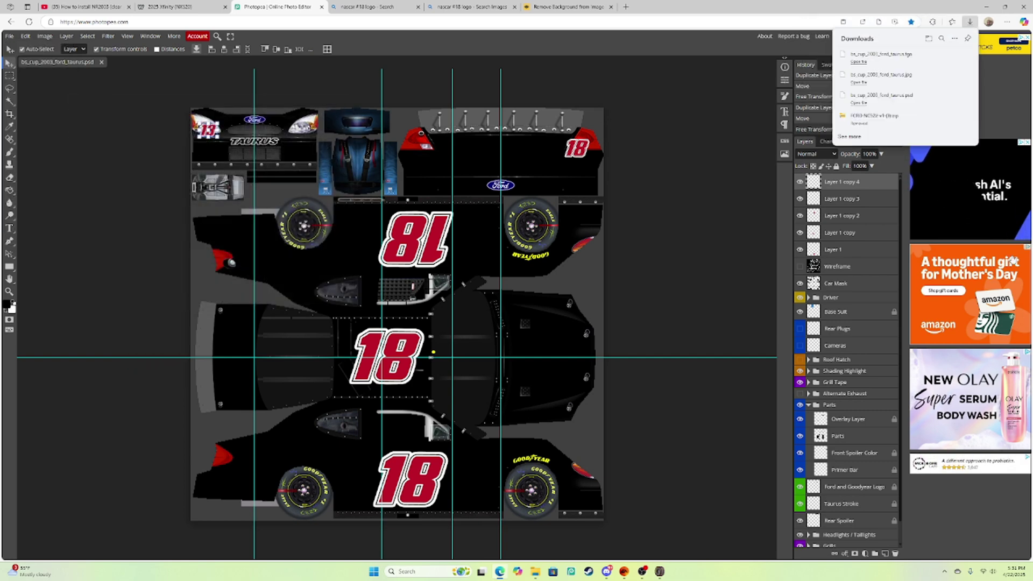
Step: Copy the exported bs_cup_2003_ford_taurus.tga file from the Downloads folder
{"action": "left_click", "coordinate": [536, 572]}
{"action": "left_click", "coordinate": [406, 334]}
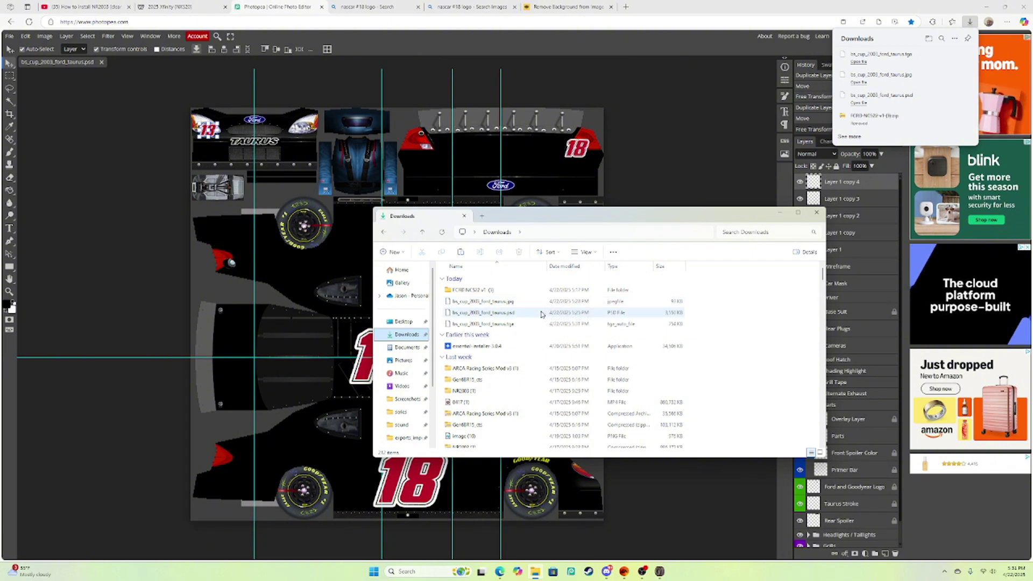
{"action": "left_click", "coordinate": [538, 323]}
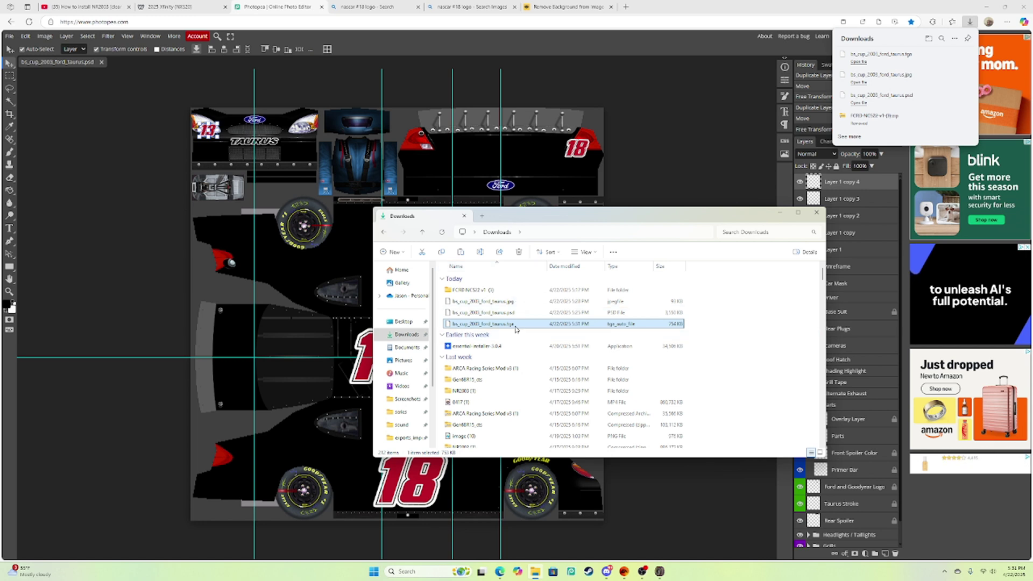
{"action": "right_click", "coordinate": [515, 327]}
{"action": "left_click", "coordinate": [554, 464]}
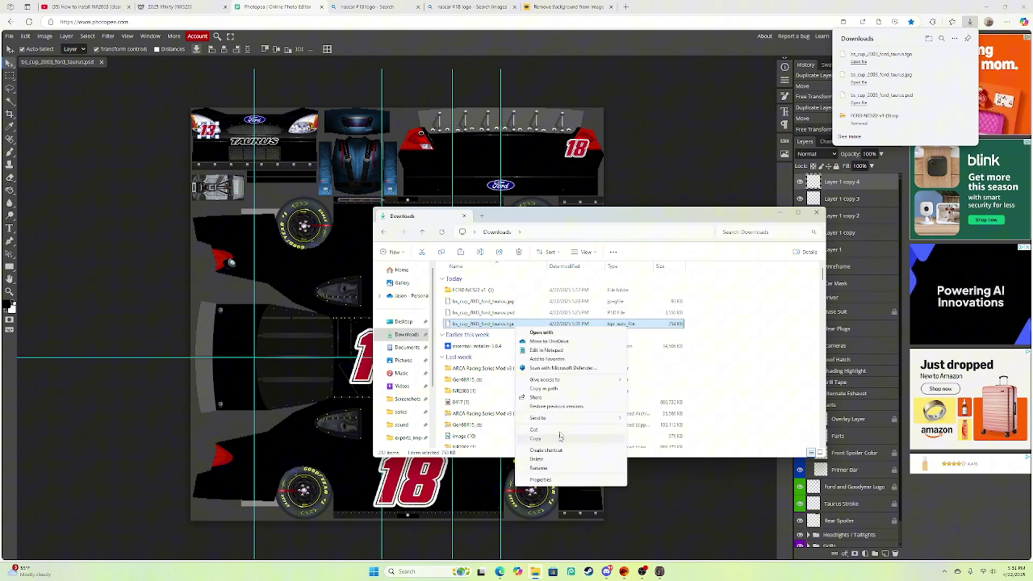
{"action": "left_click", "coordinate": [562, 445]}
Step: Paste the TGA file into the exports_imports folder of NASCAR Racing 2003 Season under Papyrus on the C: drive
{"action": "scroll", "coordinate": [406, 329], "scroll_direction": "down", "scroll_amount": 3}
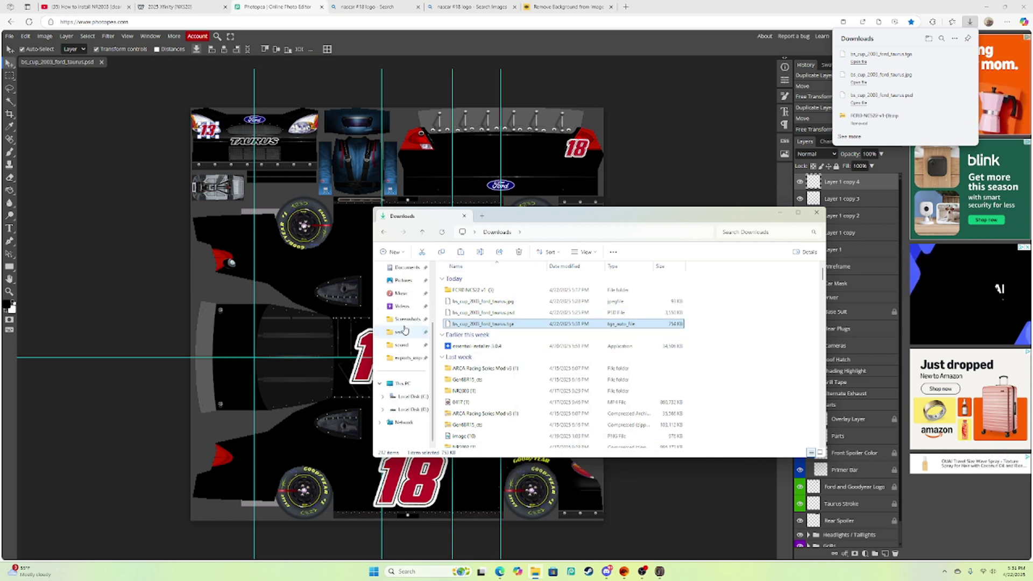
{"action": "left_click", "coordinate": [410, 359]}
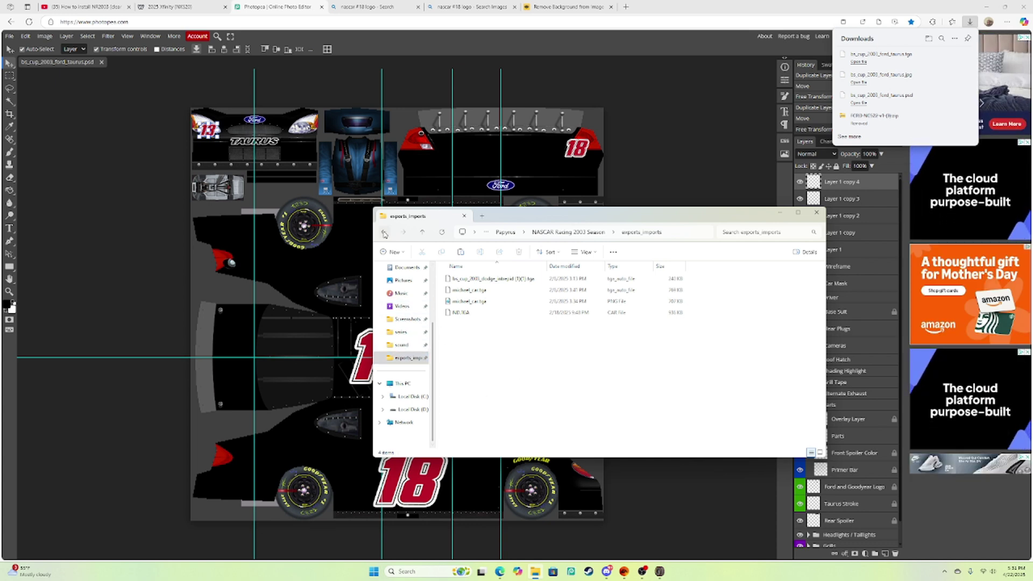
{"action": "left_click", "coordinate": [399, 397]}
{"action": "double_click", "coordinate": [459, 302]}
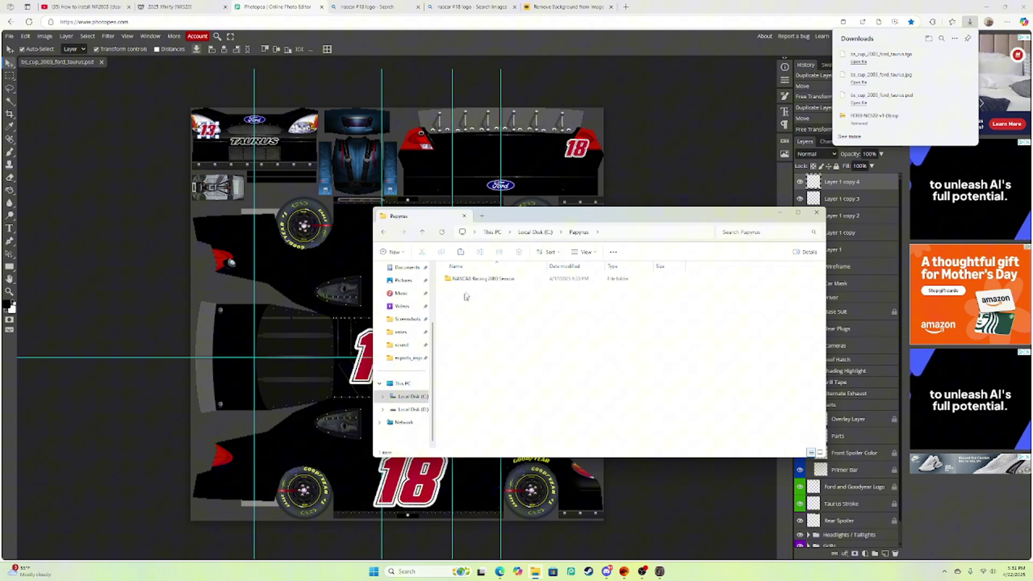
{"action": "double_click", "coordinate": [462, 278]}
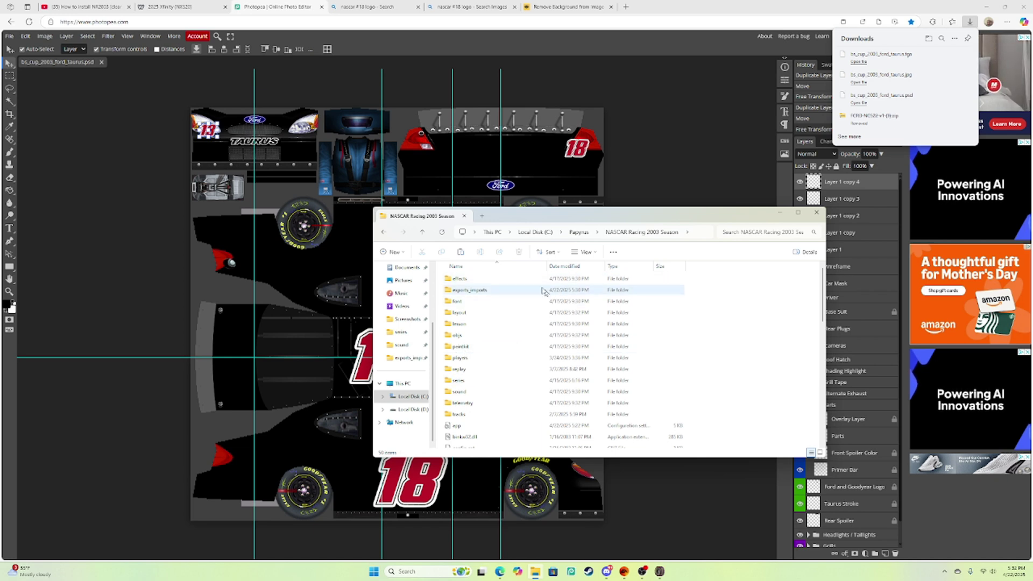
{"action": "double_click", "coordinate": [468, 289]}
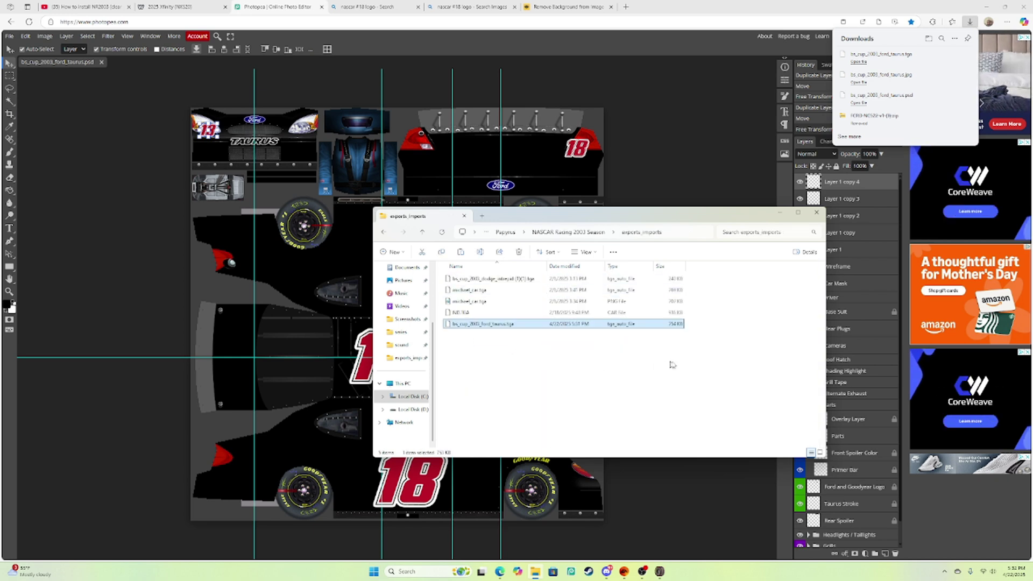
{"action": "right_click", "coordinate": [727, 371]}
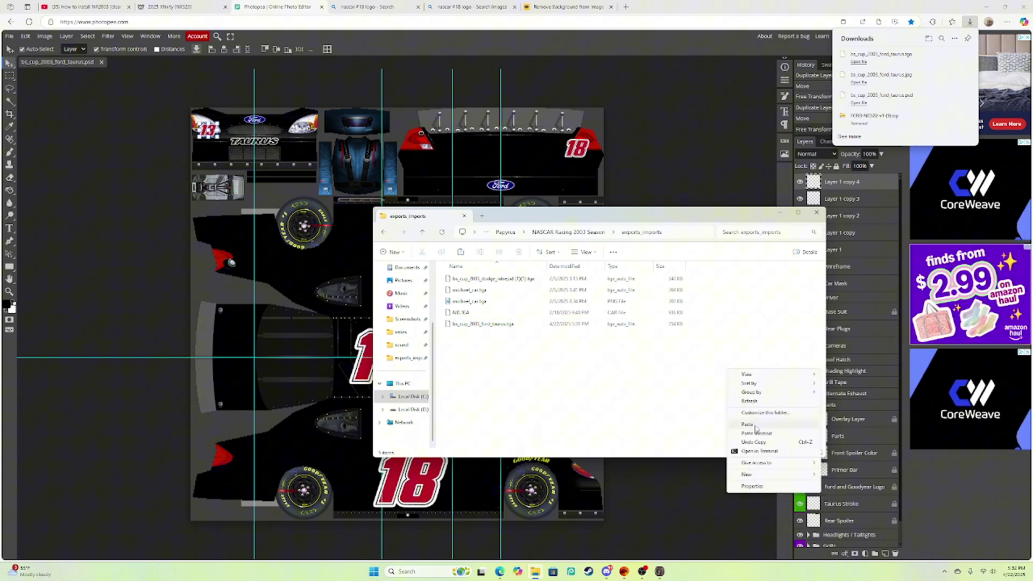
{"action": "left_click", "coordinate": [602, 341]}
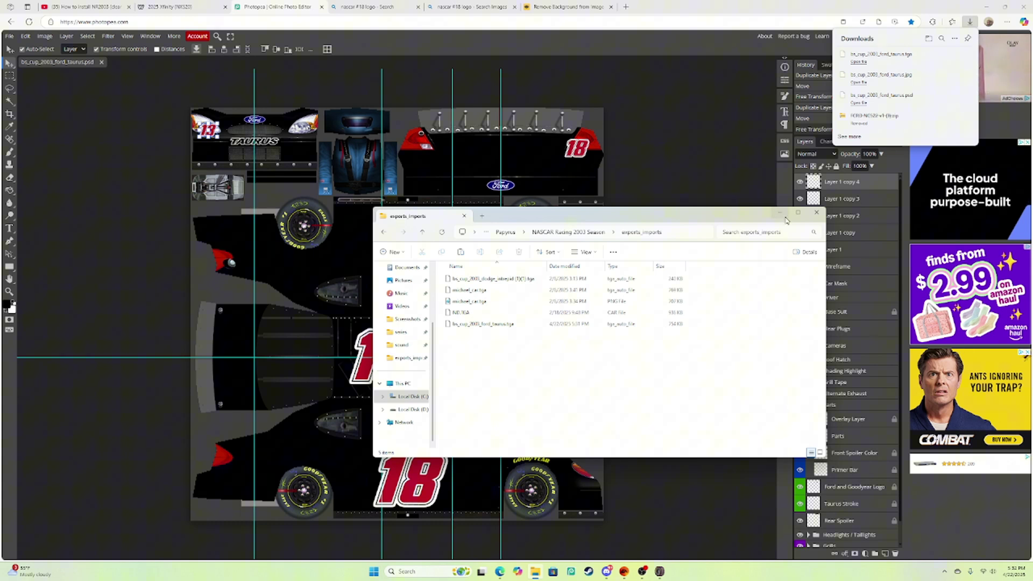
Step: Switch back to NR2003 and import the bs_cup_2003_ford_taurus texture onto the car in the Paint Shop
{"action": "mouse_move", "coordinate": [660, 571]}
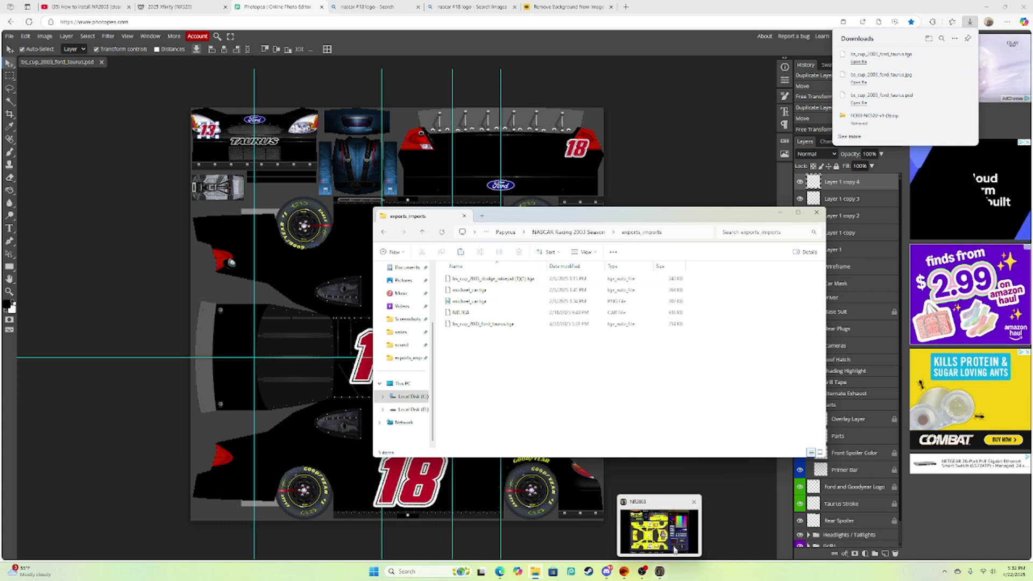
{"action": "left_click", "coordinate": [679, 539]}
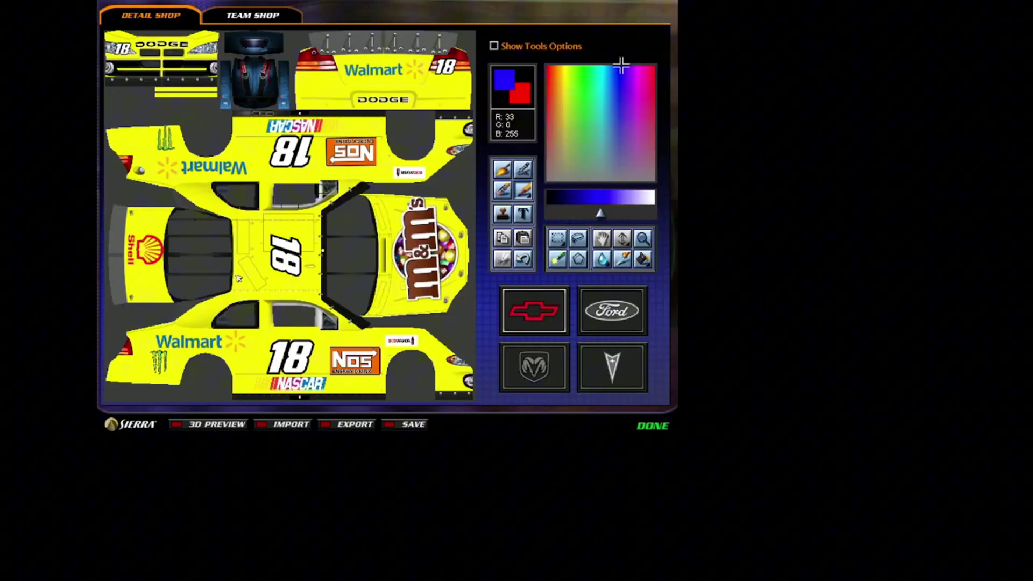
{"action": "left_click", "coordinate": [284, 425]}
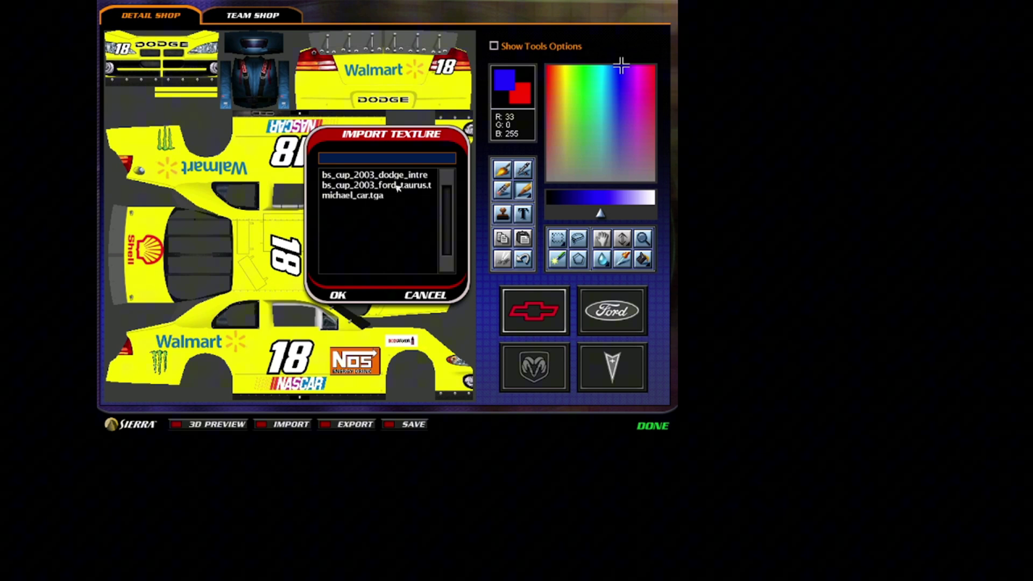
{"action": "left_click", "coordinate": [396, 186]}
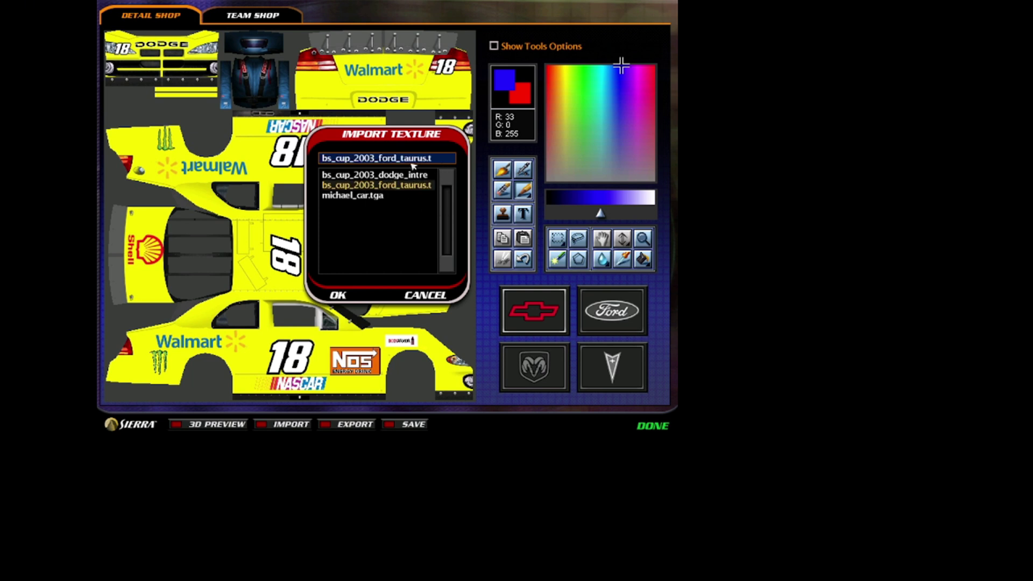
{"action": "left_click", "coordinate": [338, 296]}
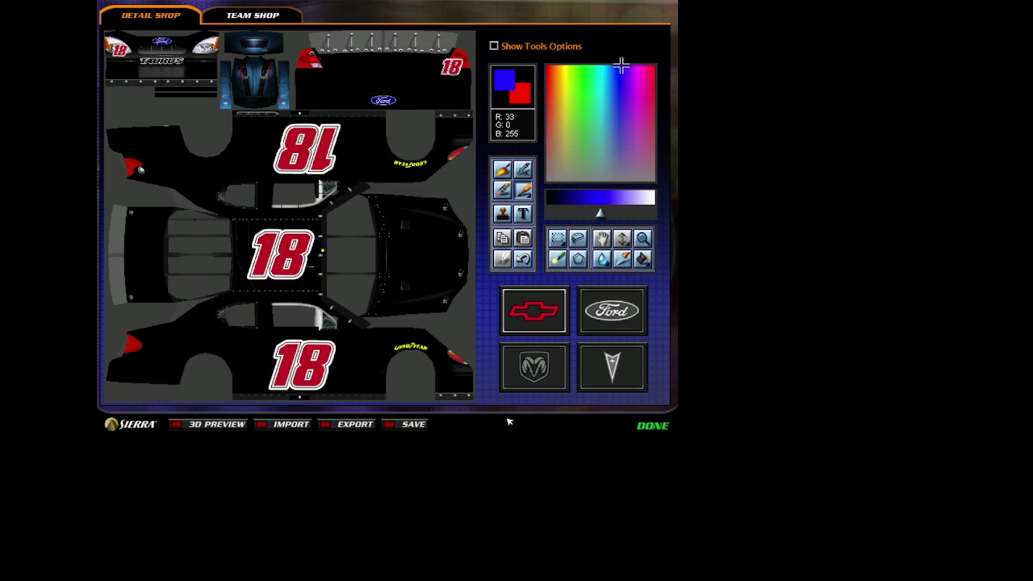
Step: Save the imported paint scheme, then leave the Opponent Manager keeping the changes to the number 86 driver
{"action": "left_click", "coordinate": [413, 425]}
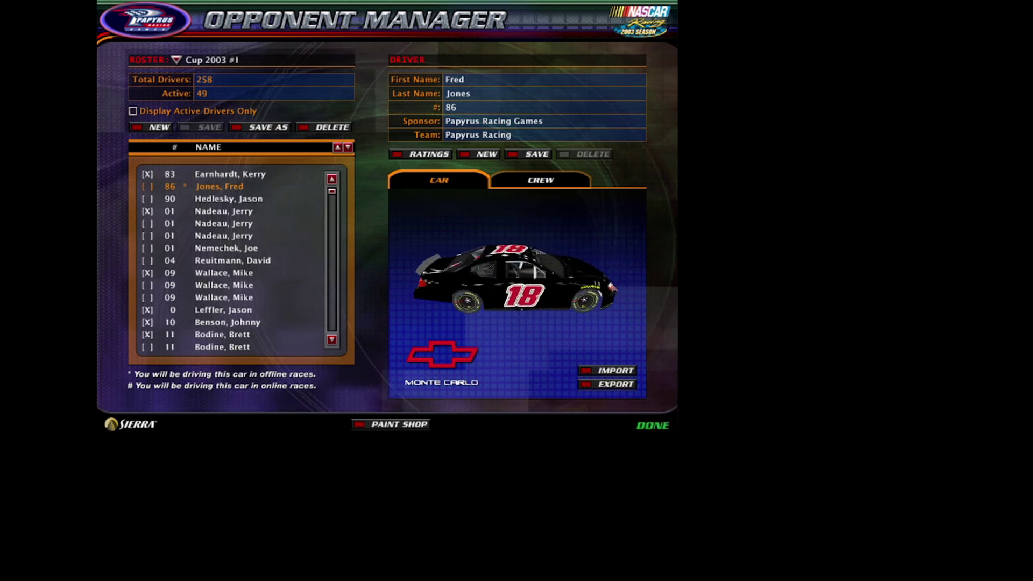
{"action": "left_click", "coordinate": [654, 426]}
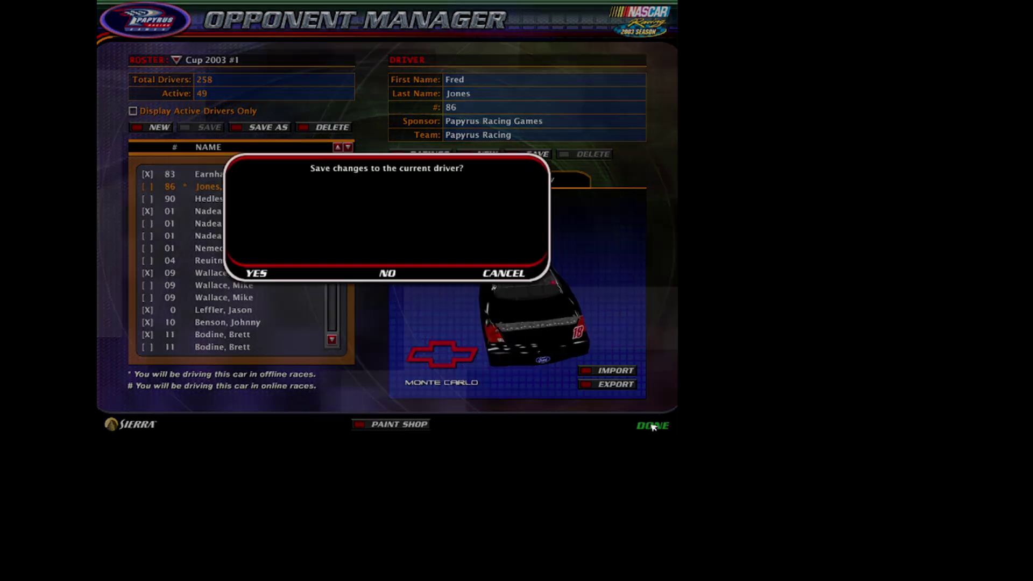
{"action": "left_click", "coordinate": [257, 274]}
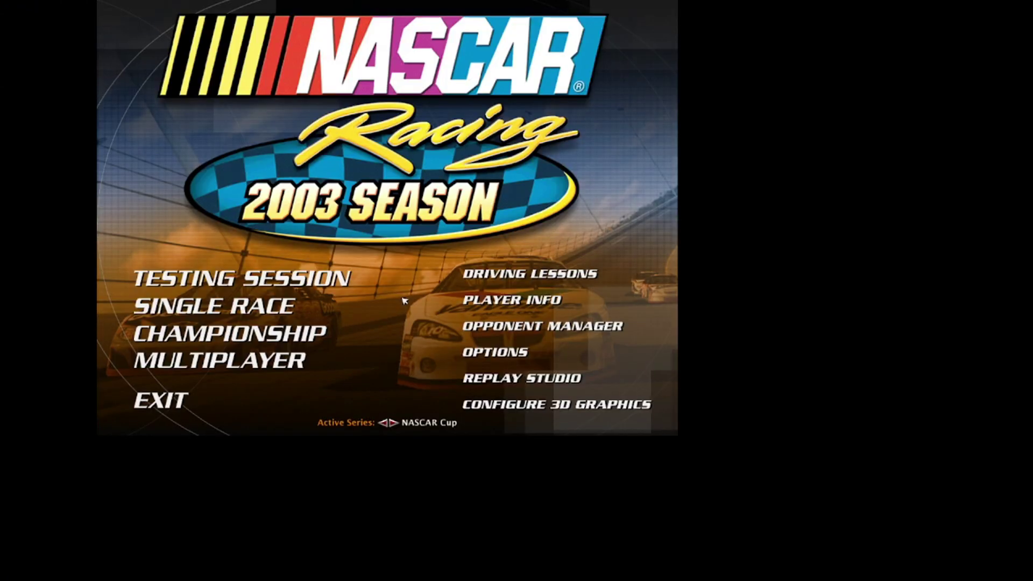
Step: Open Player Info and look through the list of selectable single-player cars
{"action": "left_click", "coordinate": [487, 301]}
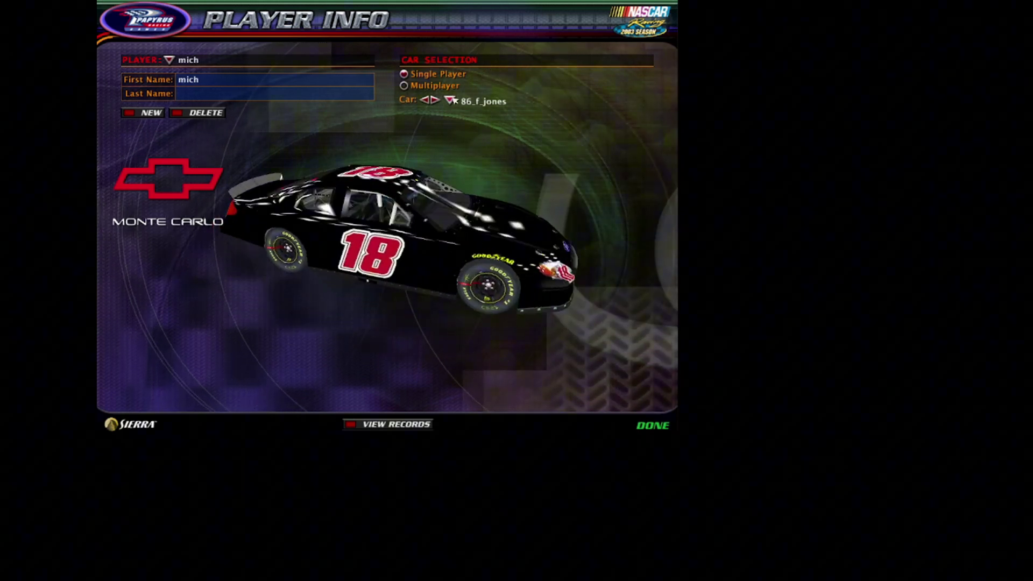
{"action": "left_click", "coordinate": [484, 101]}
{"action": "scroll", "coordinate": [511, 132], "scroll_direction": "up", "scroll_amount": 6}
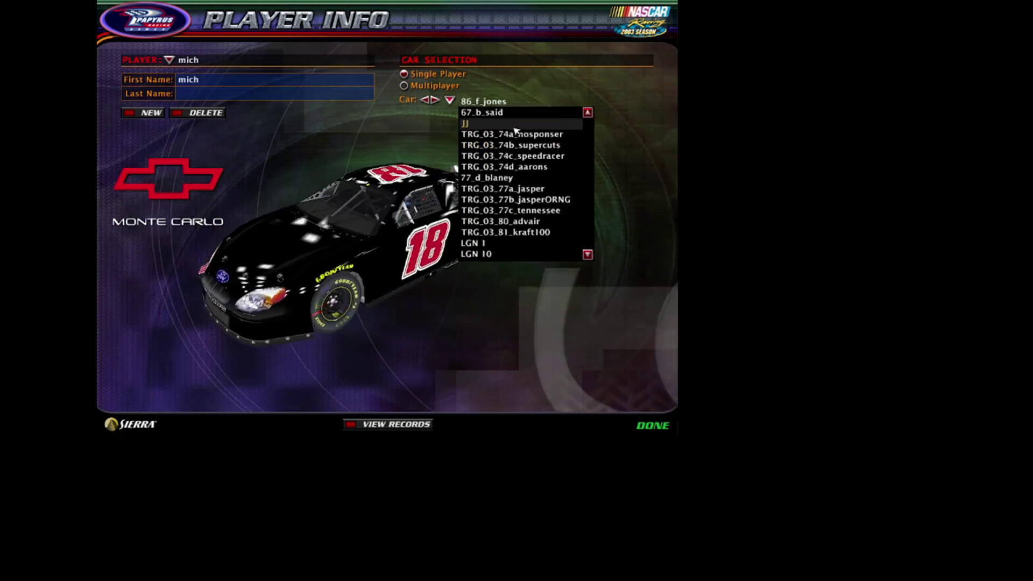
{"action": "scroll", "coordinate": [520, 126], "scroll_direction": "up", "scroll_amount": 4}
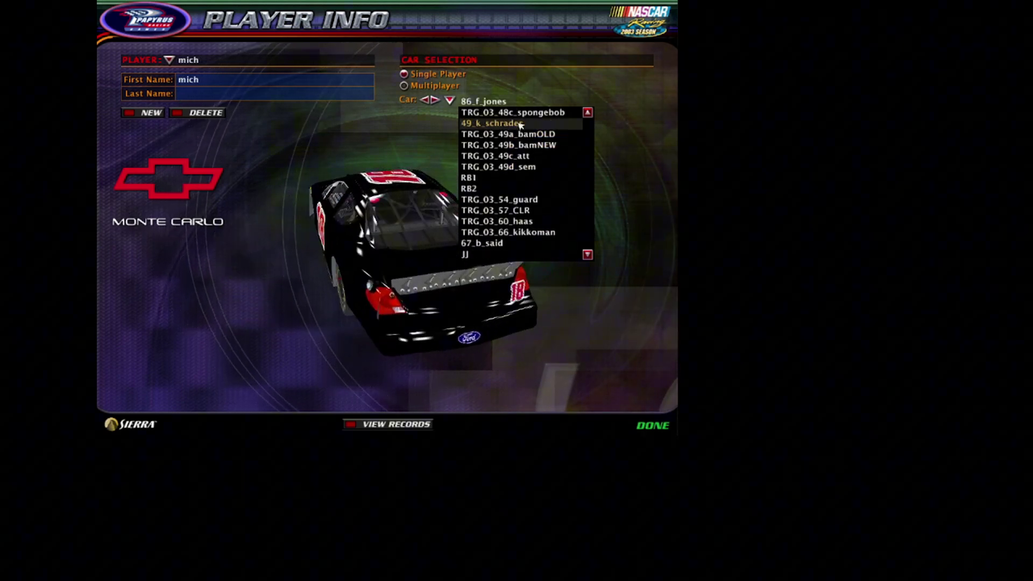
{"action": "scroll", "coordinate": [532, 152], "scroll_direction": "up", "scroll_amount": 10}
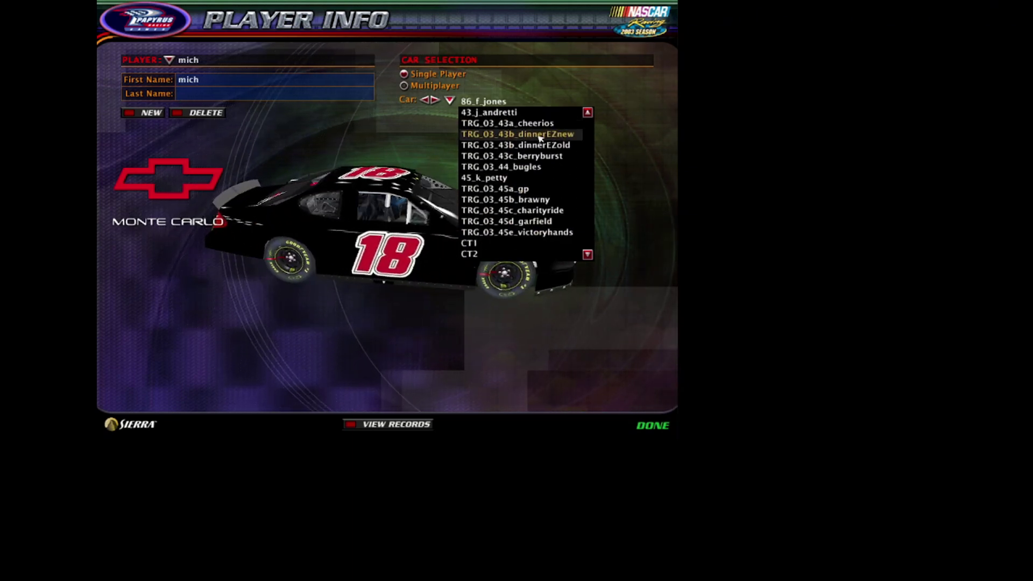
{"action": "scroll", "coordinate": [483, 202], "scroll_direction": "up", "scroll_amount": 5}
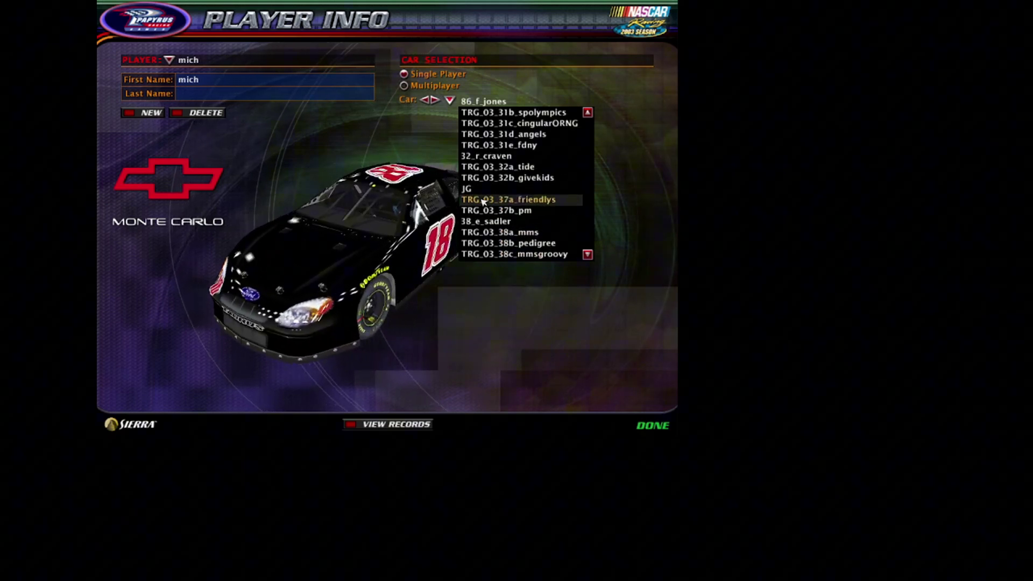
{"action": "scroll", "coordinate": [483, 201], "scroll_direction": "up", "scroll_amount": 20}
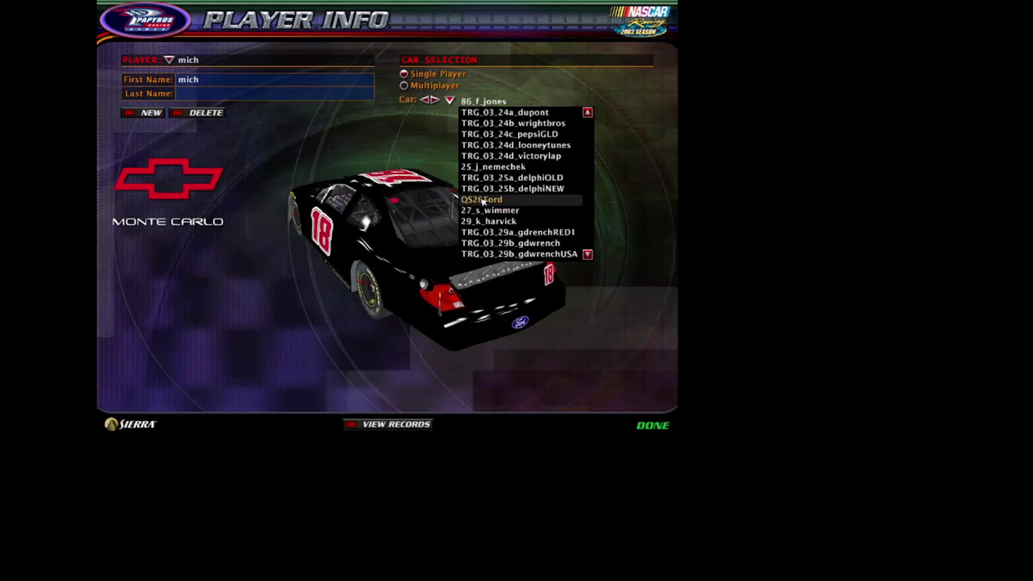
{"action": "scroll", "coordinate": [483, 201], "scroll_direction": "up", "scroll_amount": 4}
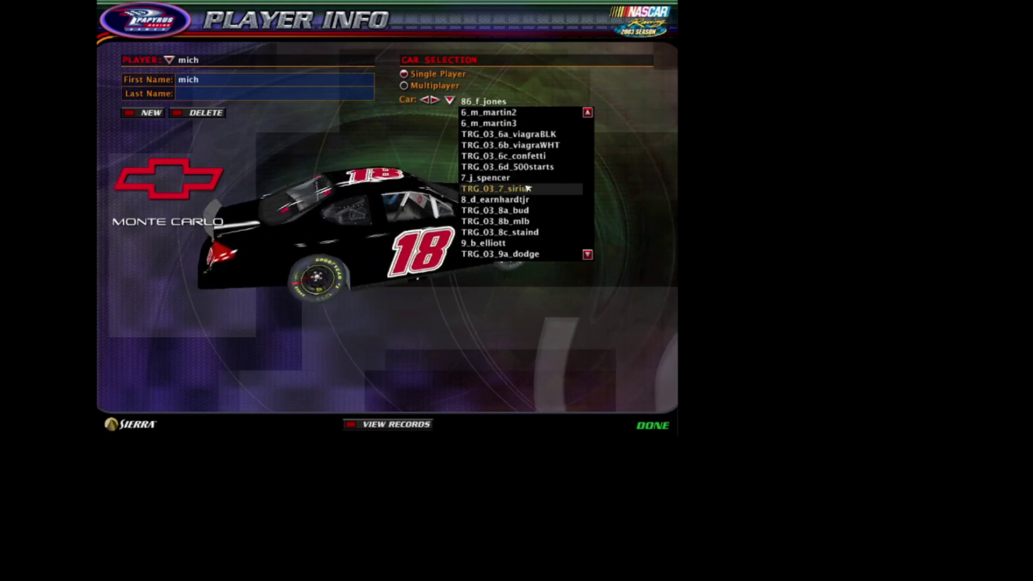
{"action": "scroll", "coordinate": [518, 184], "scroll_direction": "up", "scroll_amount": 3}
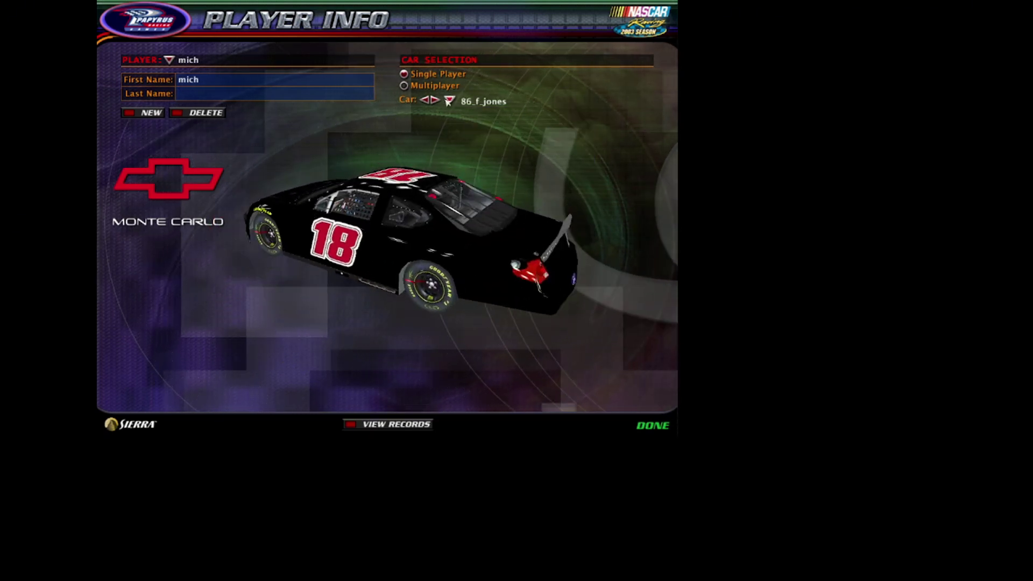
Step: Preview the TRG_03_4a_kodakOLD and TRG_03_5b_cheezit cars as the single-player car
{"action": "scroll", "coordinate": [507, 168], "scroll_direction": "down", "scroll_amount": 1}
{"action": "scroll", "coordinate": [507, 161], "scroll_direction": "up", "scroll_amount": 3}
{"action": "scroll", "coordinate": [517, 161], "scroll_direction": "down", "scroll_amount": 10}
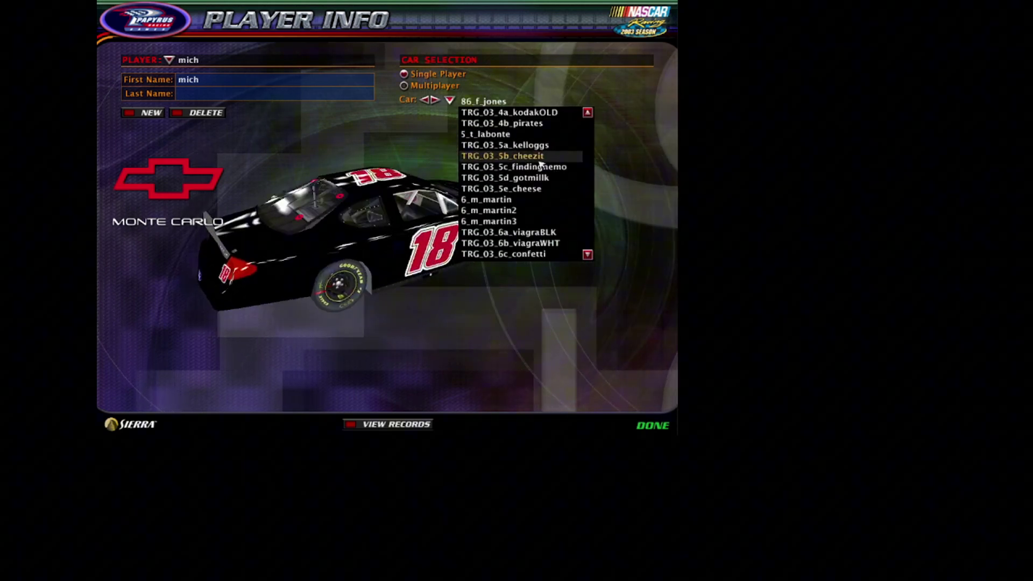
{"action": "scroll", "coordinate": [570, 112], "scroll_direction": "up", "scroll_amount": 1}
{"action": "left_click", "coordinate": [567, 112]}
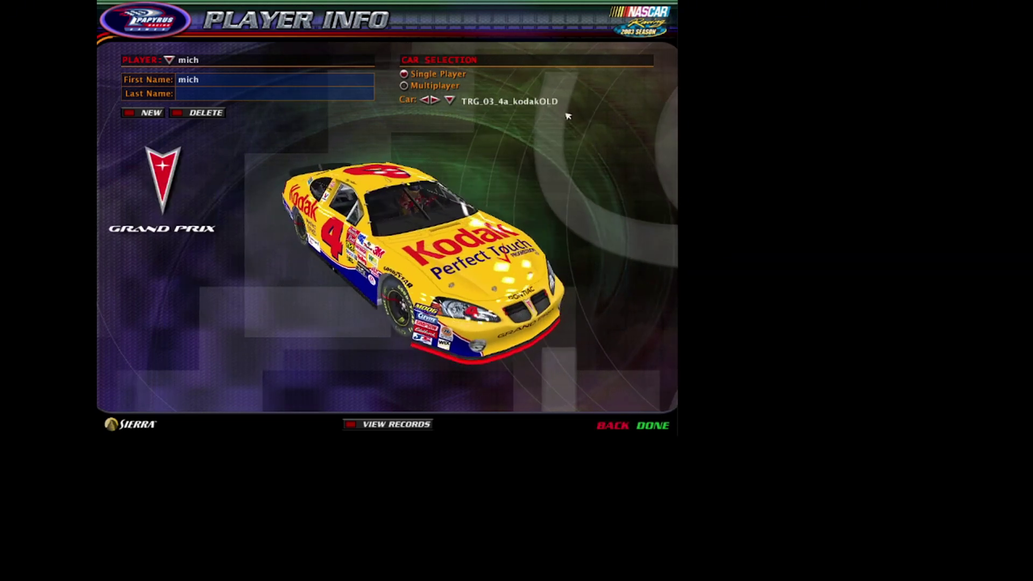
{"action": "left_click", "coordinate": [450, 100]}
{"action": "scroll", "coordinate": [495, 189], "scroll_direction": "up", "scroll_amount": 3}
{"action": "left_click", "coordinate": [495, 190]}
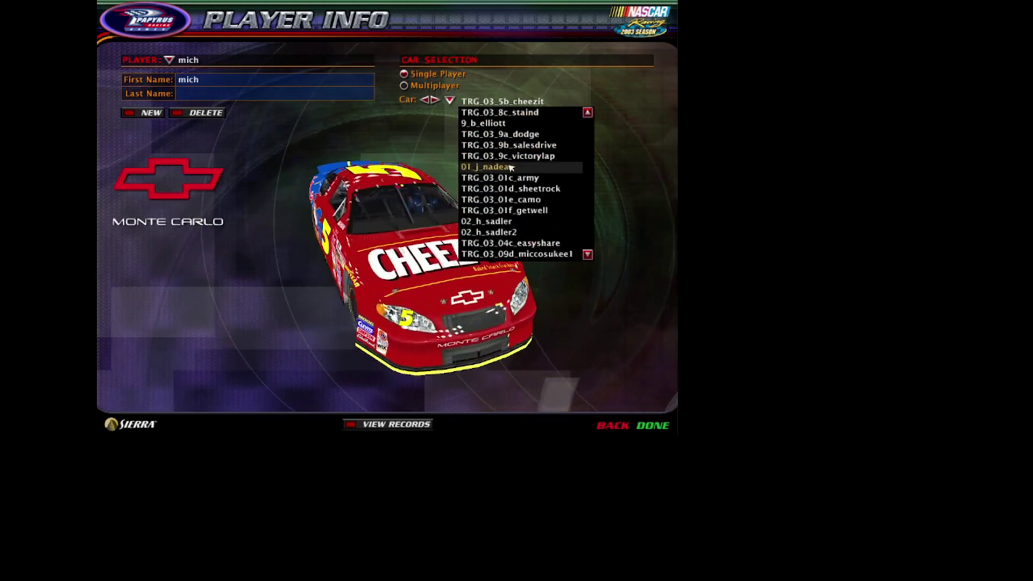
Step: Preview the TRG_03_12f_alltelBLU and PT1 cars as the single-player car
{"action": "scroll", "coordinate": [511, 168], "scroll_direction": "down", "scroll_amount": 8}
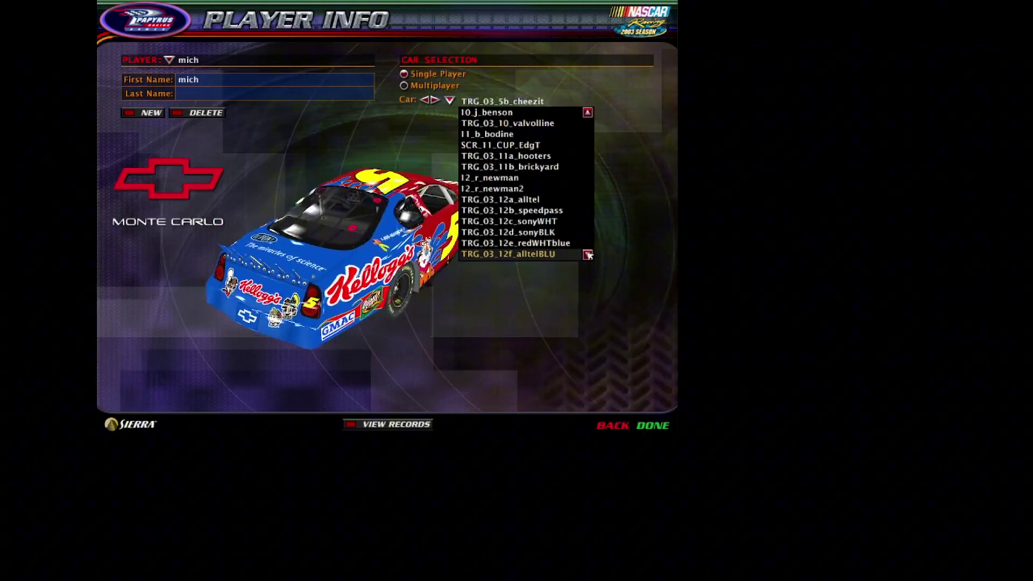
{"action": "left_click", "coordinate": [581, 254]}
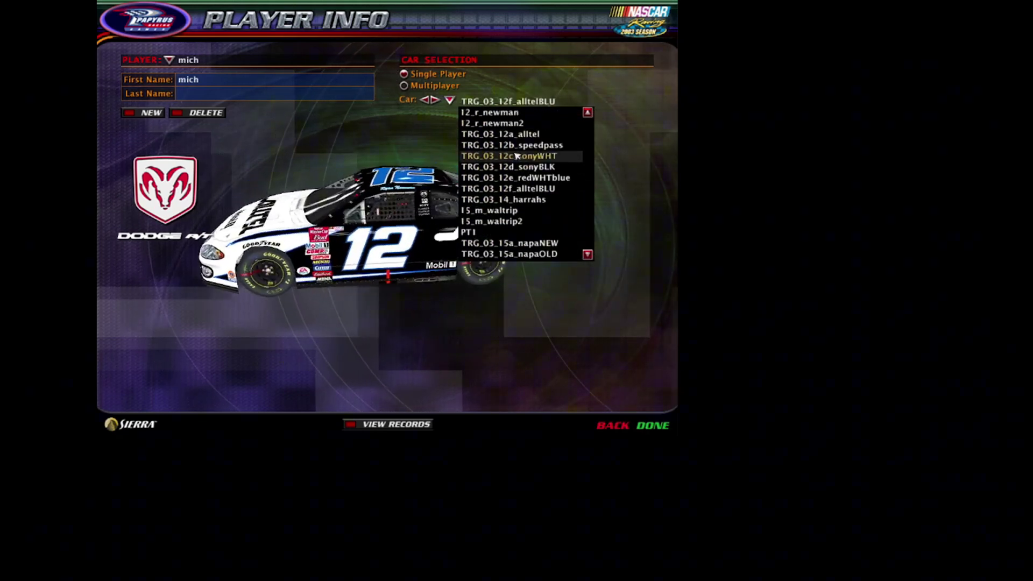
{"action": "scroll", "coordinate": [506, 156], "scroll_direction": "down", "scroll_amount": 5}
{"action": "left_click", "coordinate": [491, 155]}
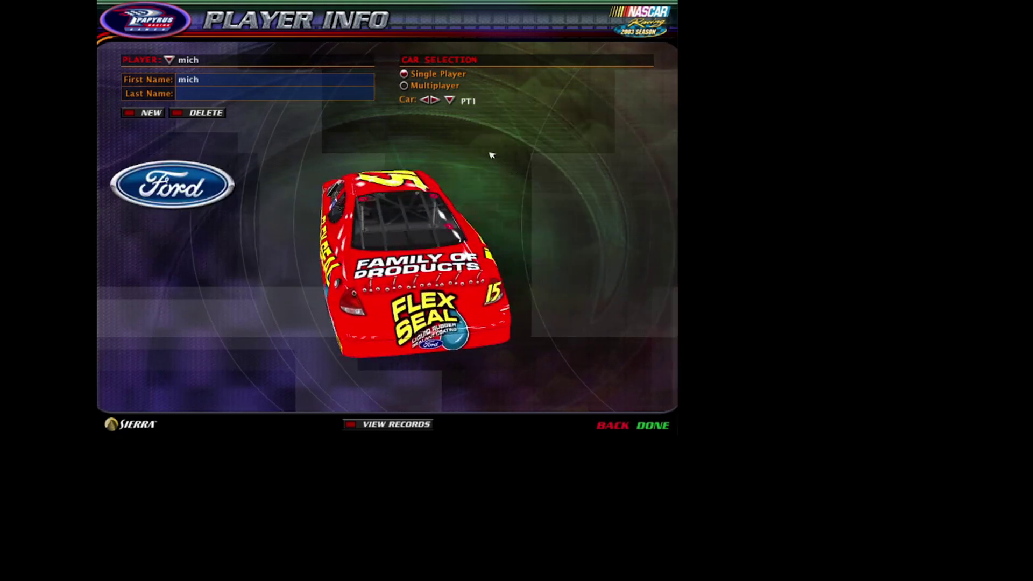
Step: Select the ND car as the single-player car in Player Info
{"action": "left_click", "coordinate": [449, 101]}
{"action": "scroll", "coordinate": [538, 215], "scroll_direction": "down", "scroll_amount": 8}
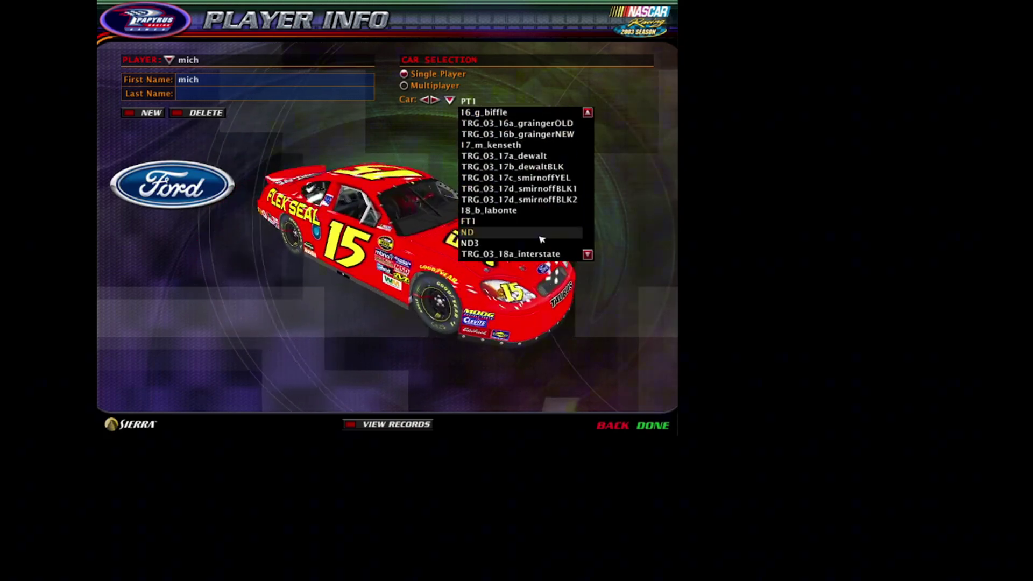
{"action": "left_click", "coordinate": [532, 234]}
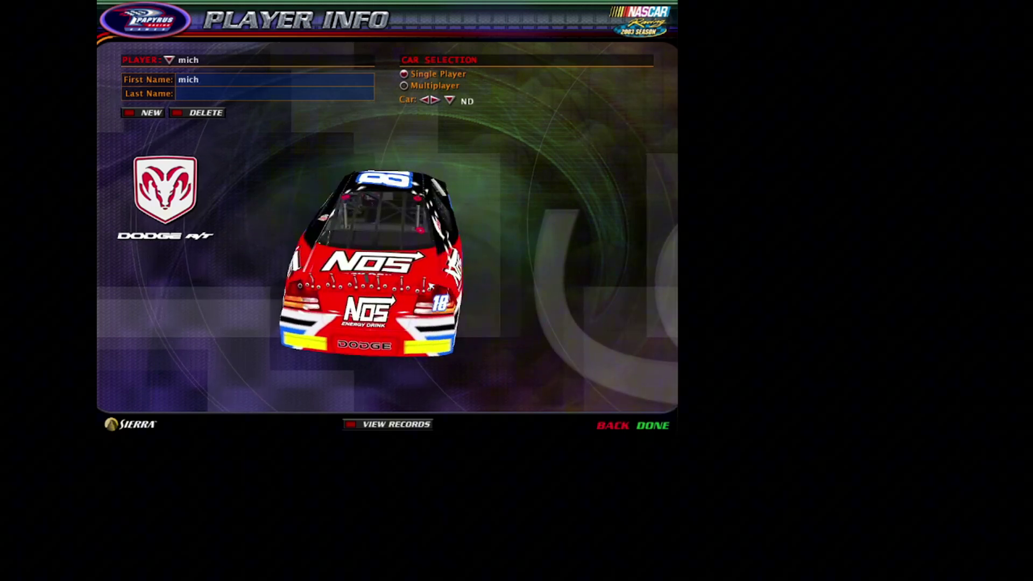
{"action": "left_click", "coordinate": [612, 426]}
{"action": "left_click", "coordinate": [254, 272]}
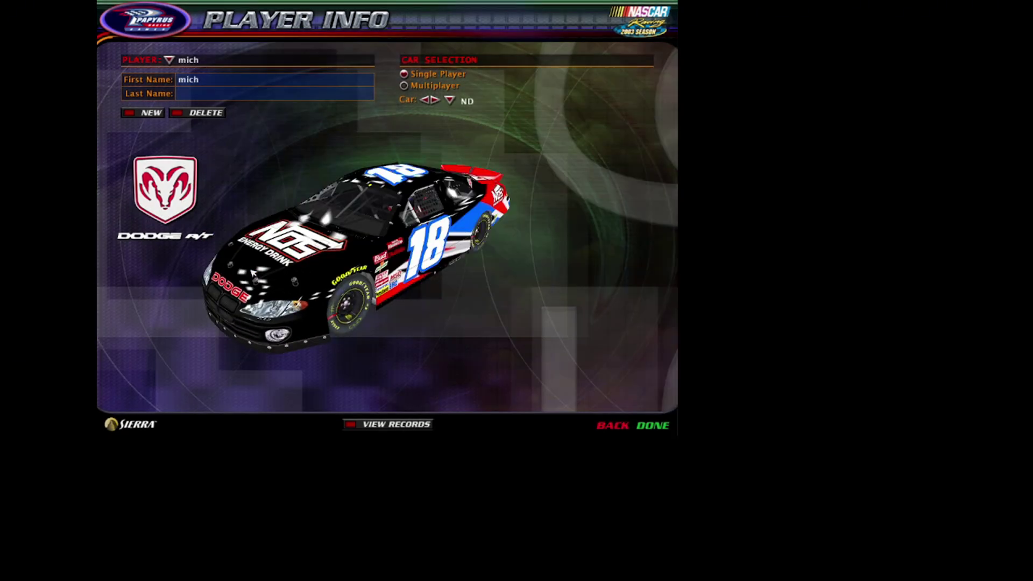